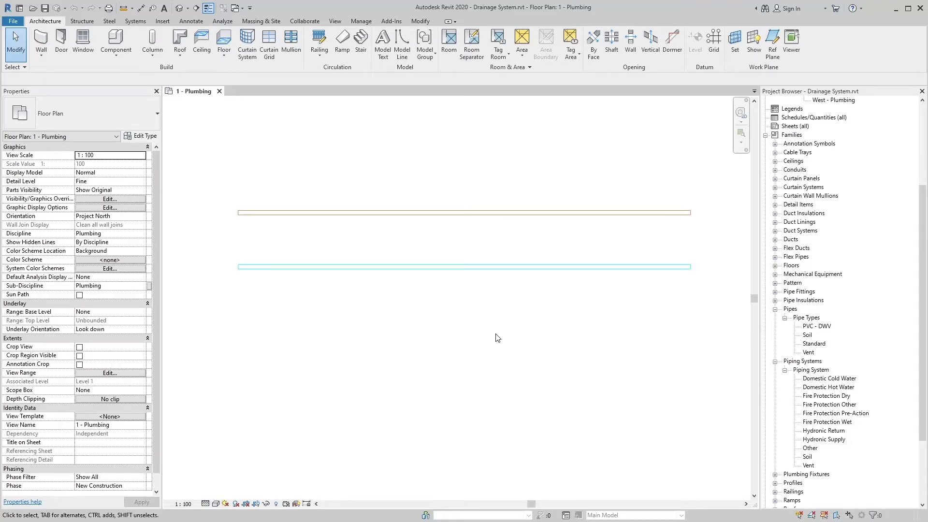
Open the Soil pipe type's routing preferences and set its pipe segment to Soil - PVC.
left_click(498, 338)
left_click(496, 337)
left_click(824, 321)
left_click(810, 336)
right_click(811, 337)
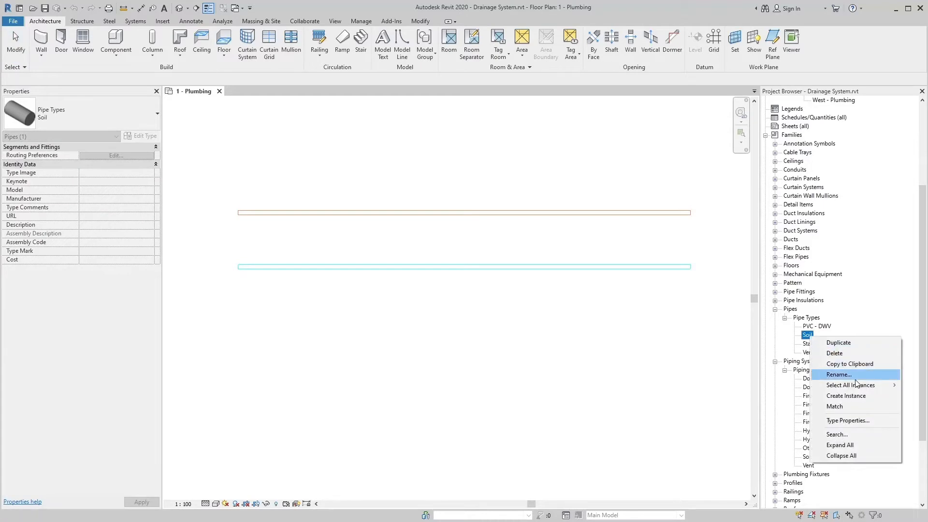
left_click(873, 419)
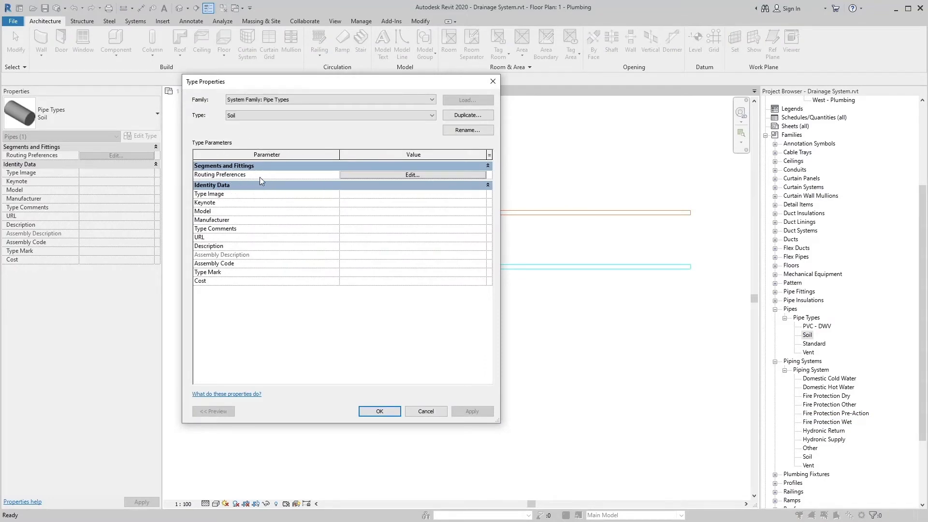
left_click(366, 174)
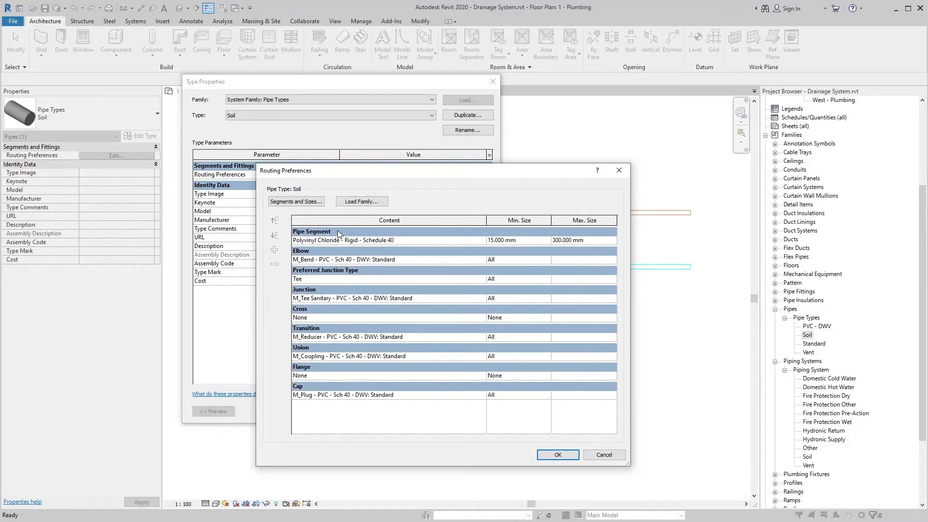
left_click(418, 240)
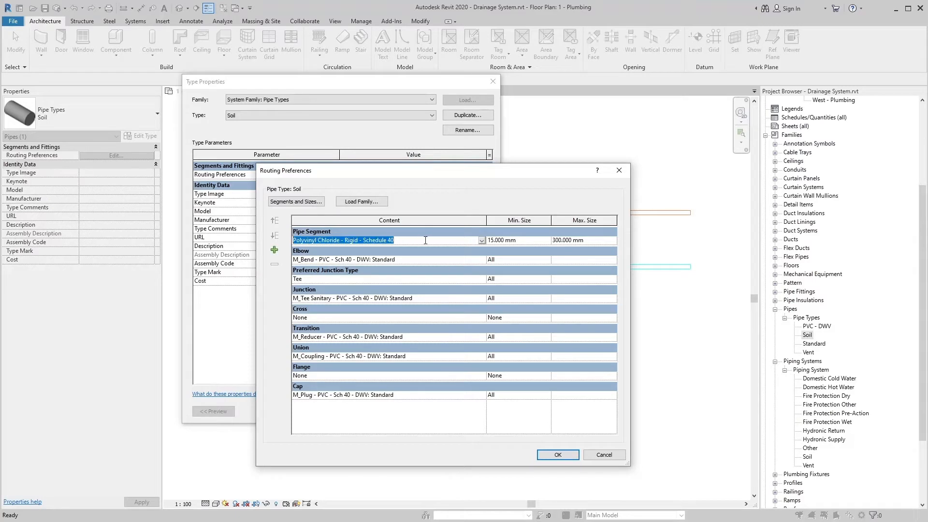
left_click(482, 241)
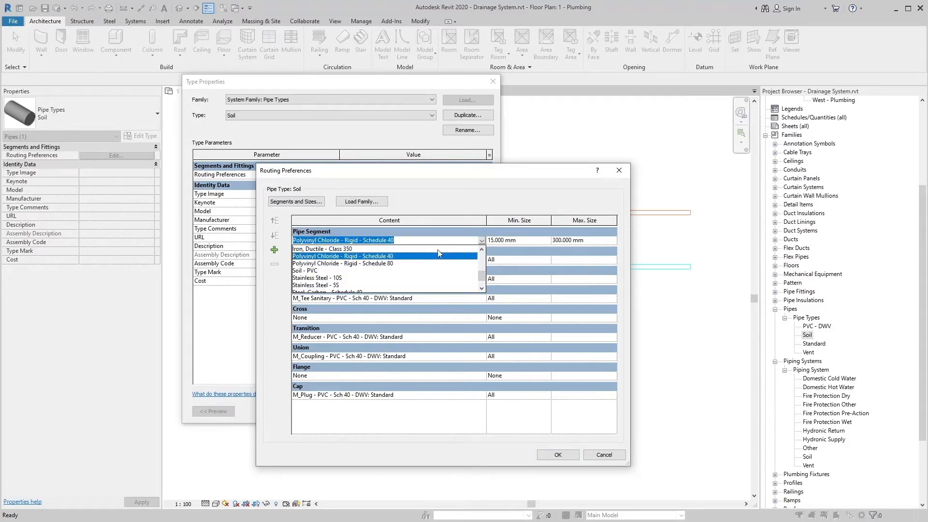
left_click(314, 271)
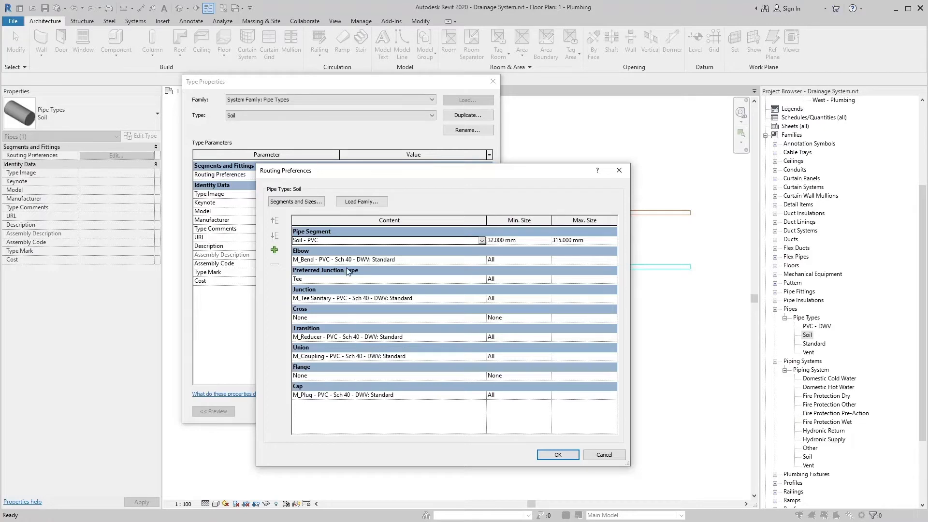
Browse the US Metric library for loadable pipe fittings down to the PVC, Sch 40, Socket-Type, DWV folder.
left_click(360, 203)
left_click(352, 150)
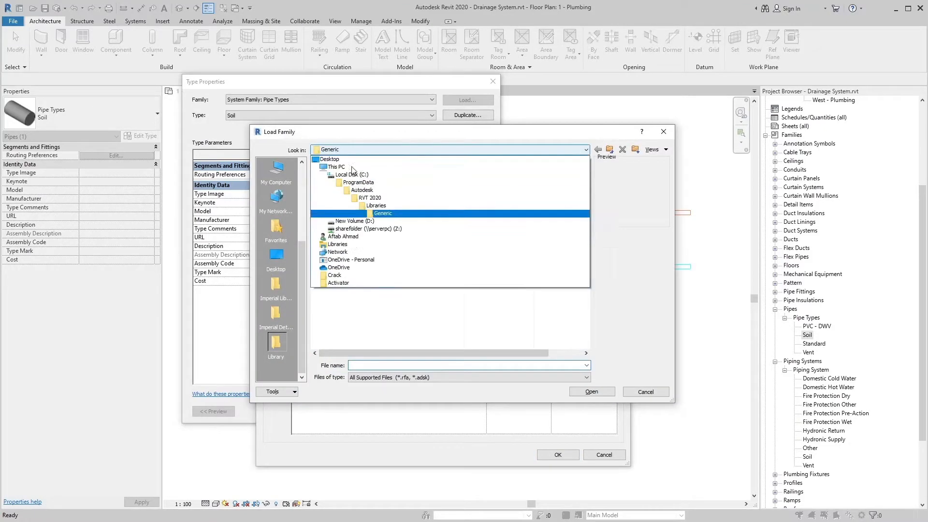
left_click(377, 206)
double_click(349, 192)
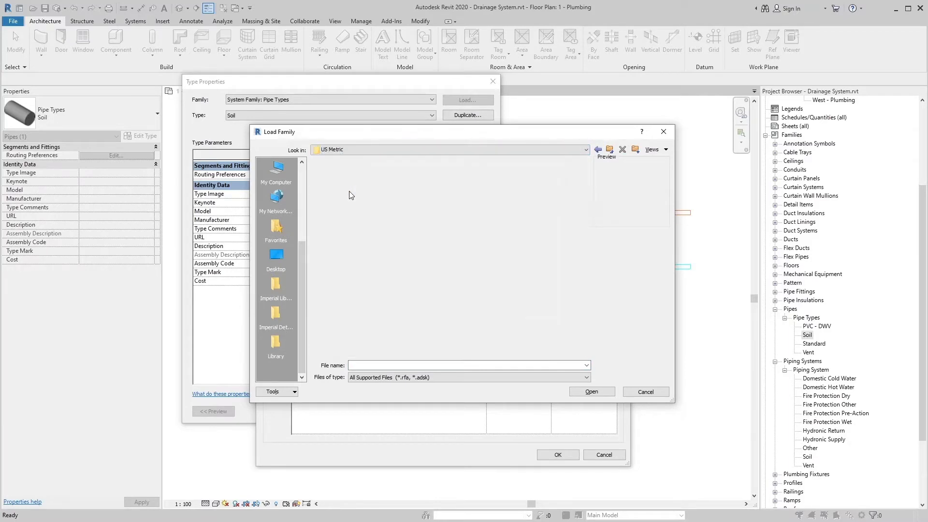
scroll(349, 192, "down", 6)
double_click(349, 193)
key("Down")
key("Return")
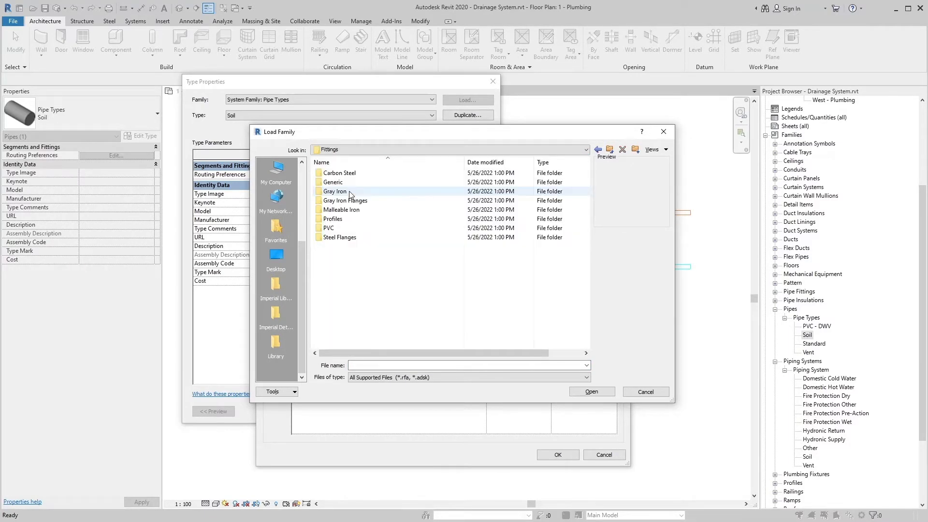
key("Down")
key("Down")
key("Down")
key("Down")
key("Down")
key("Down")
key("Down")
key("Return")
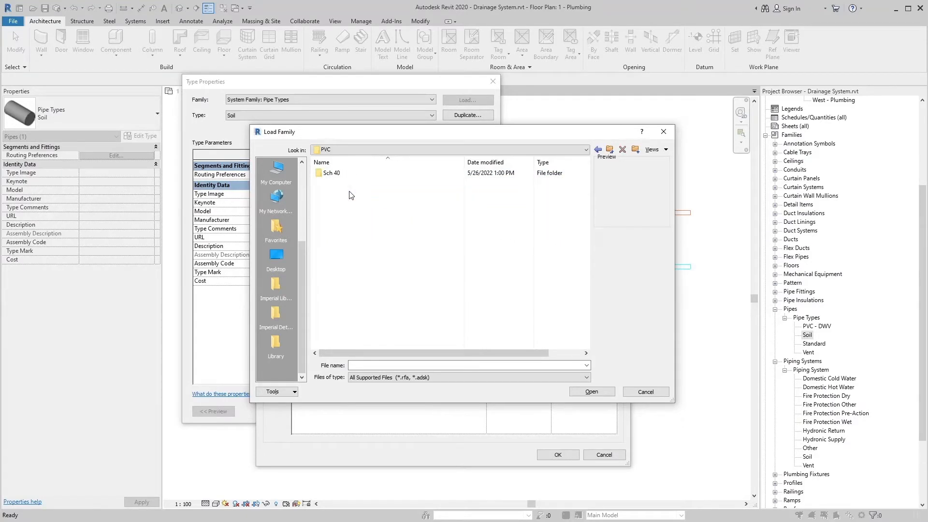
key("Down")
key("Return")
key("Down")
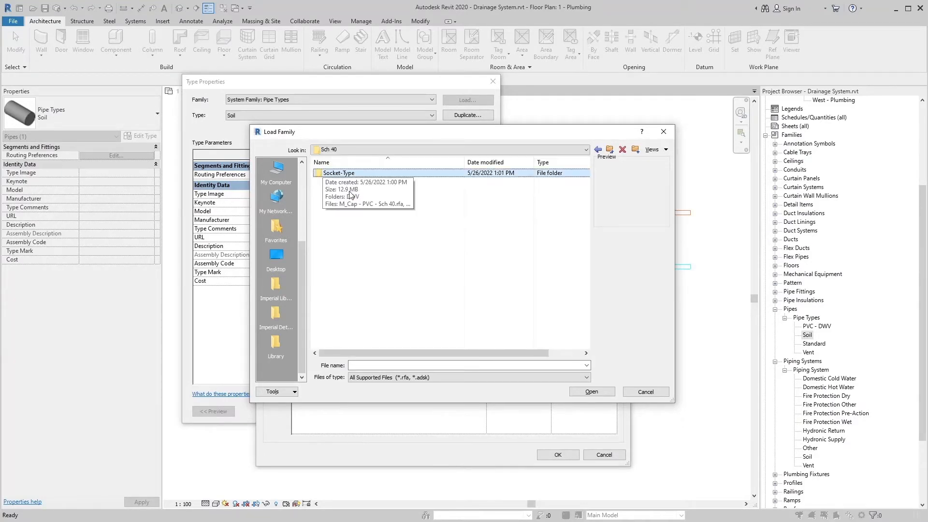
key("Return")
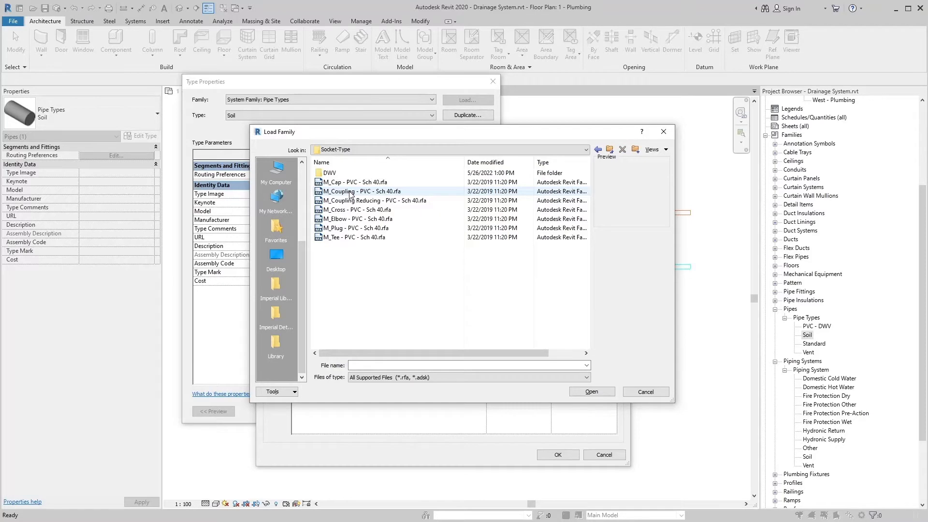
key("Down")
key("Return")
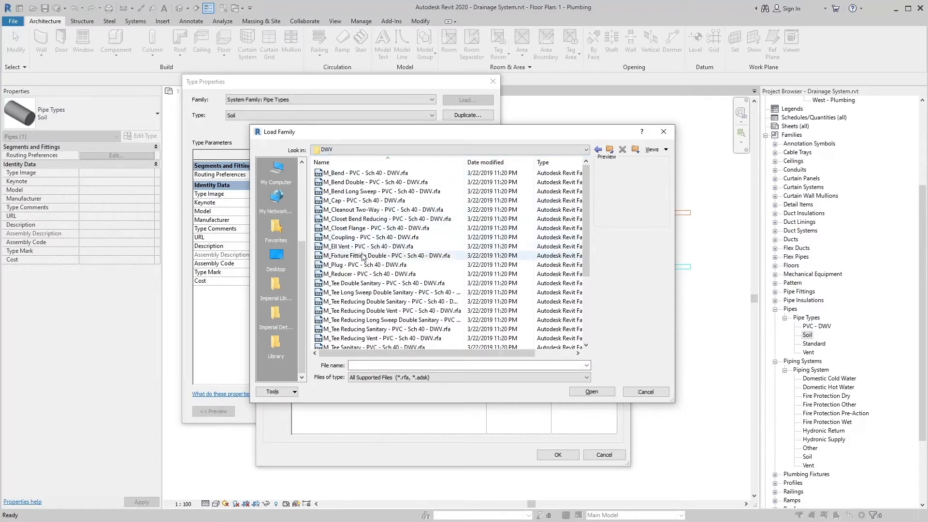
Preview the Tee Double Sanitary, Tee Reducing Sanitary and Tee Reducing Vent PVC families, and leave without loading any.
left_click(368, 283)
scroll(369, 286, "down", 2)
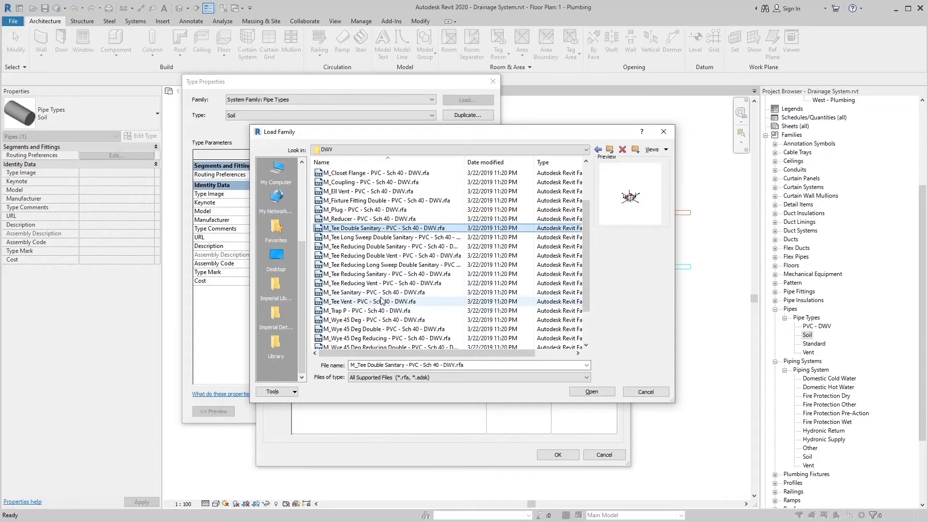
left_click(365, 274)
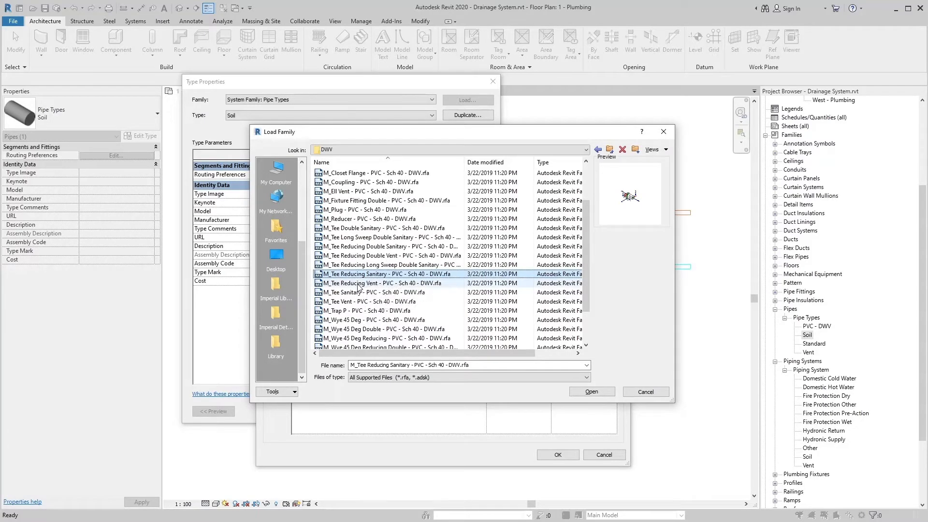
left_click(358, 283)
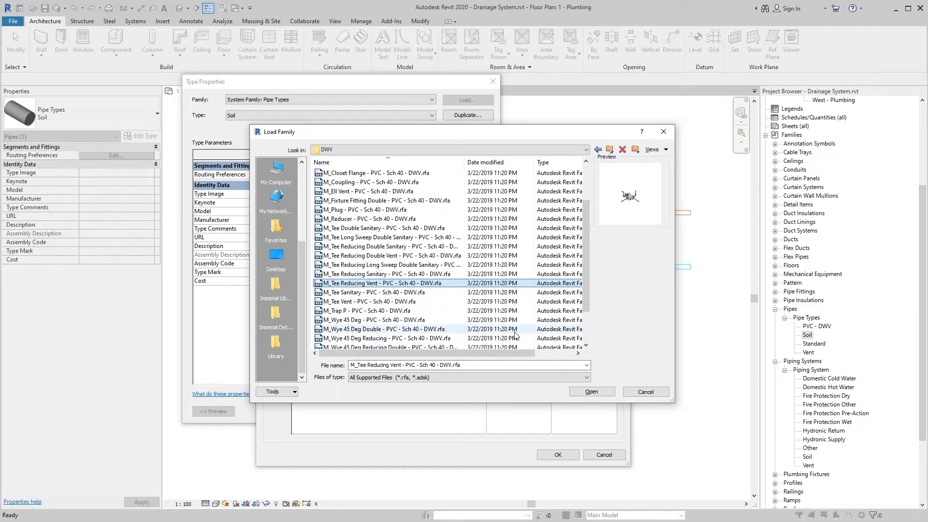
left_click(646, 392)
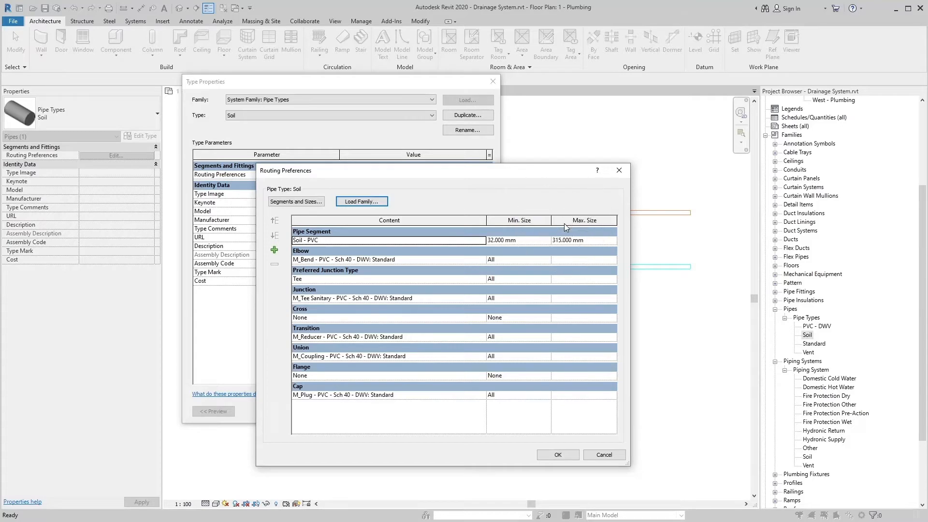
Review the minimum and maximum size options of the Soil - PVC segment, choosing 32 mm as the minimum.
left_click(540, 240)
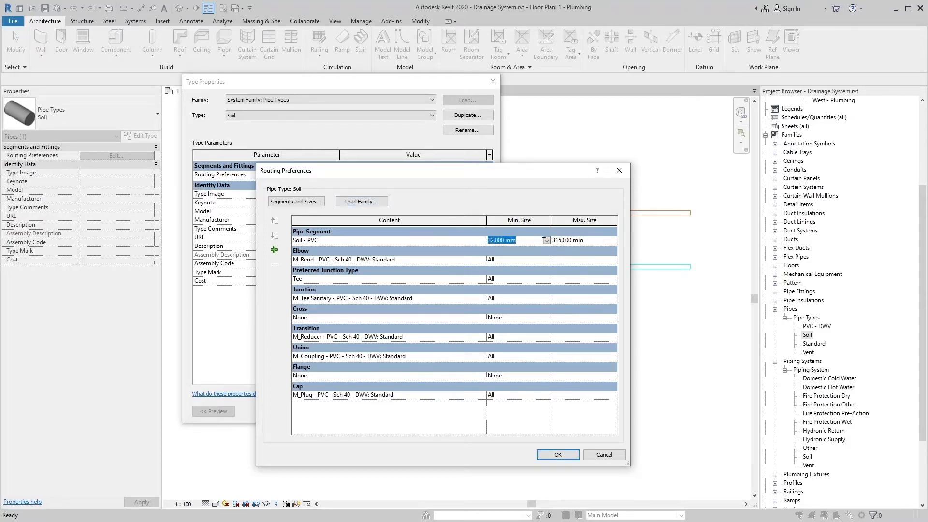
left_click(545, 241)
scroll(542, 259, "down", 2)
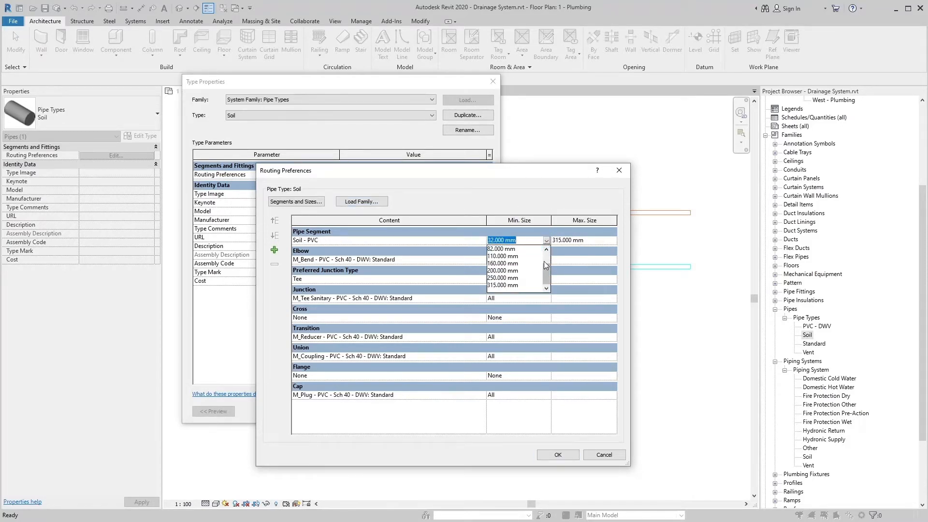
scroll(544, 261, "up", 2)
left_click(532, 250)
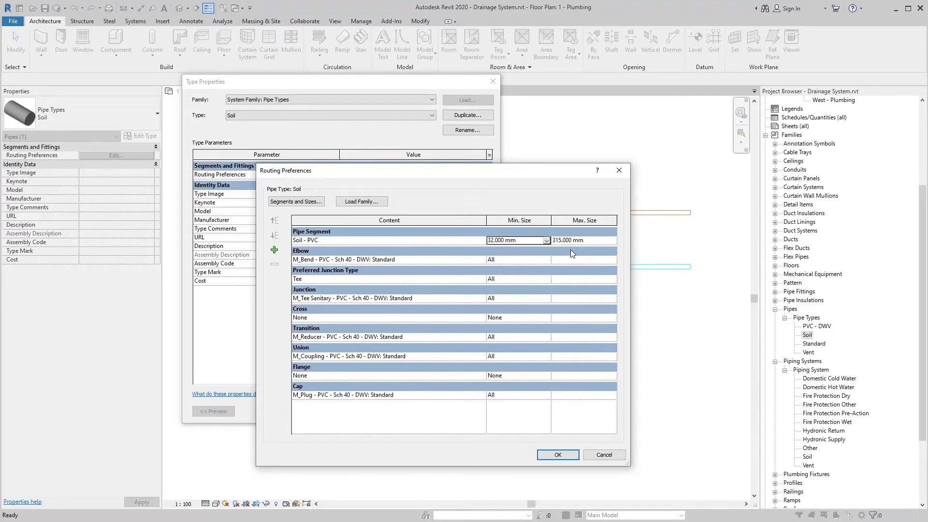
left_click(602, 242)
left_click(612, 241)
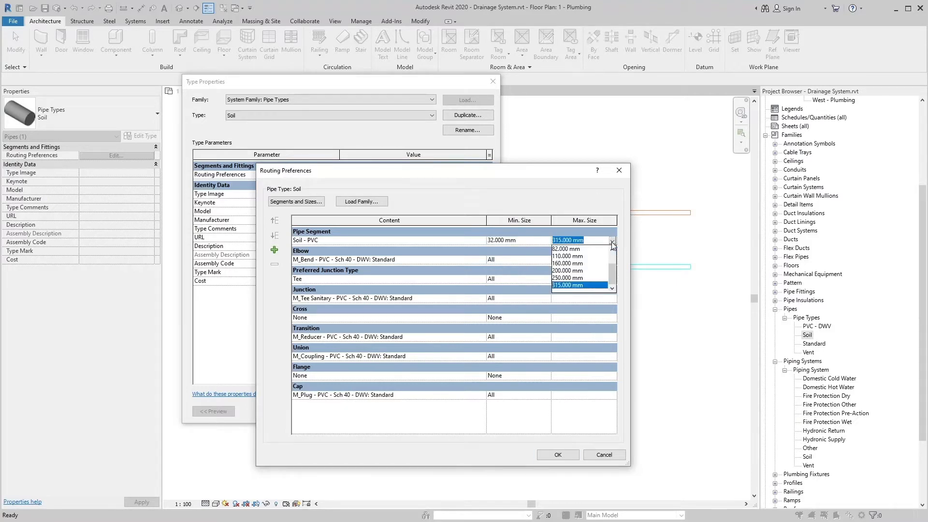
left_click(584, 241)
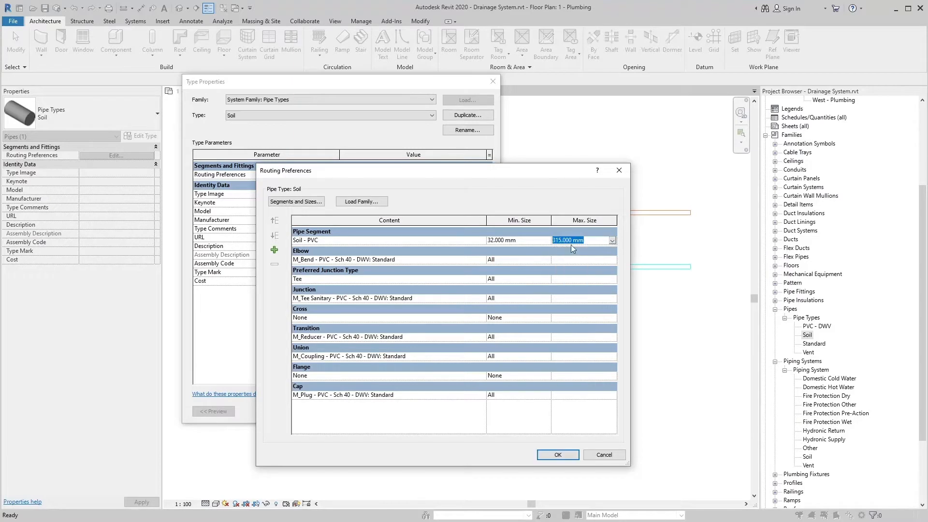
Try a minimum size of 82 mm for the Soil - PVC segment, and set it back to 32 mm.
left_click(538, 241)
left_click(546, 240)
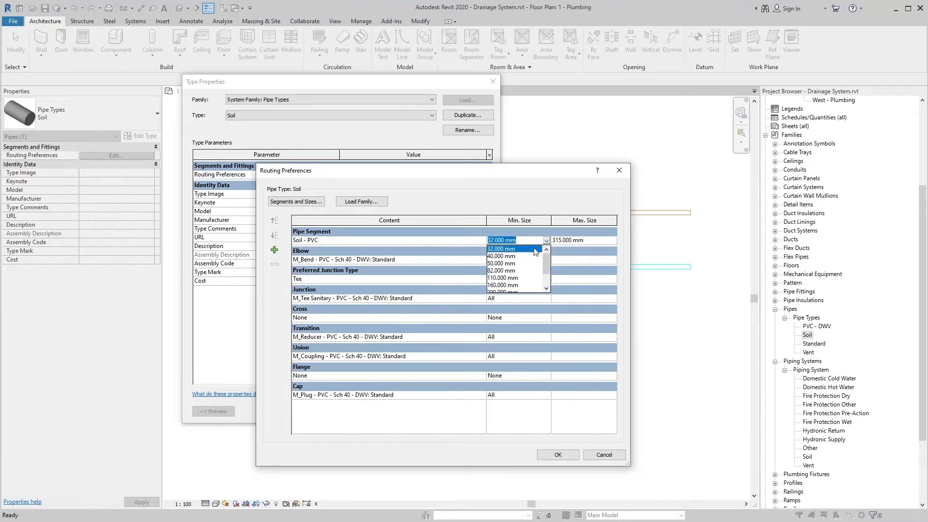
left_click(515, 270)
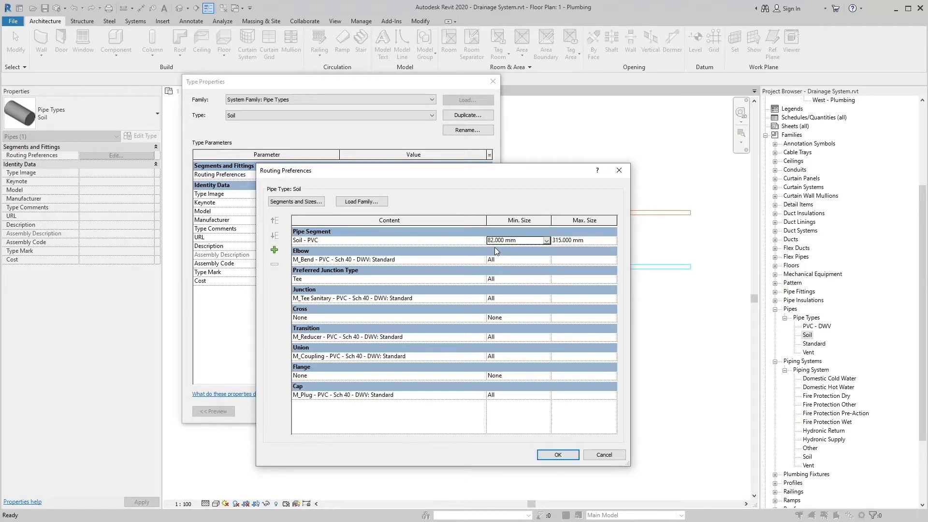
left_click(590, 241)
left_click(546, 241)
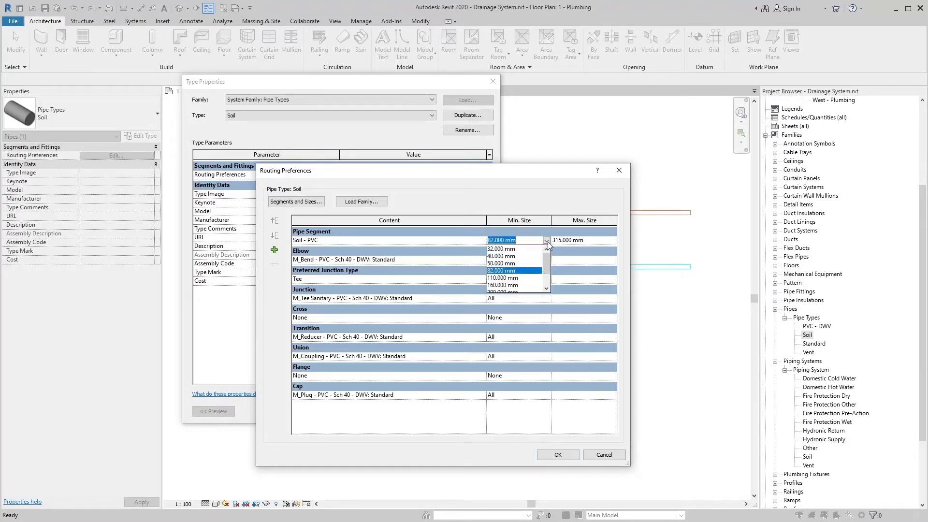
left_click(518, 249)
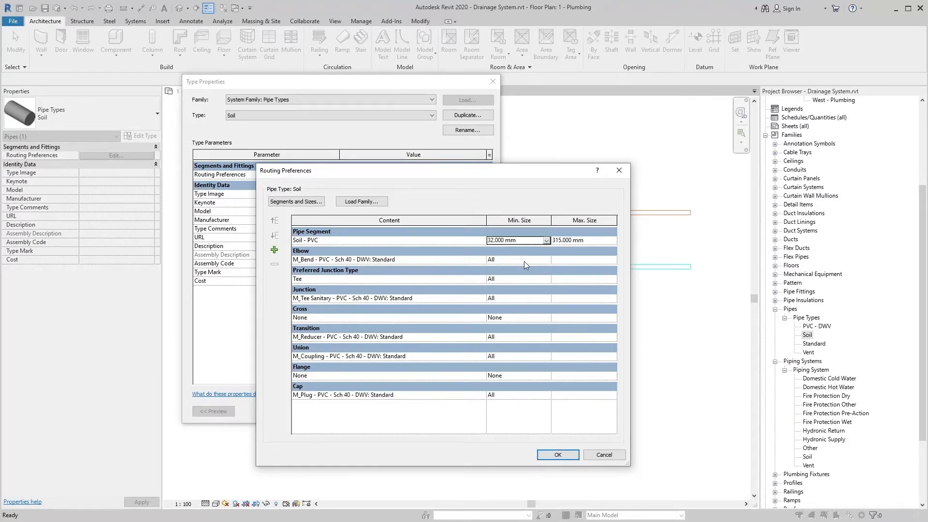
Check the elbow's size options, keep them at All, and accept the Soil pipe type's routing preferences and type properties.
left_click(498, 262)
left_click(547, 259)
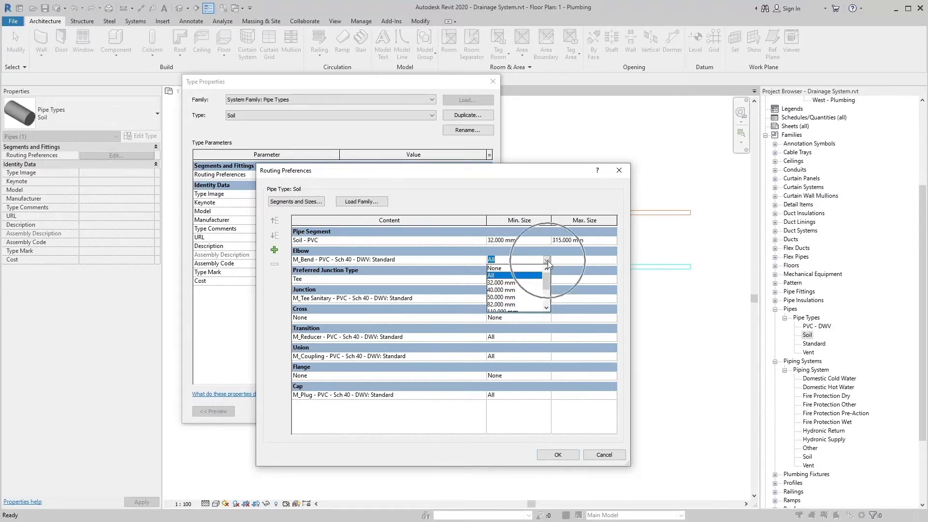
left_click(547, 260)
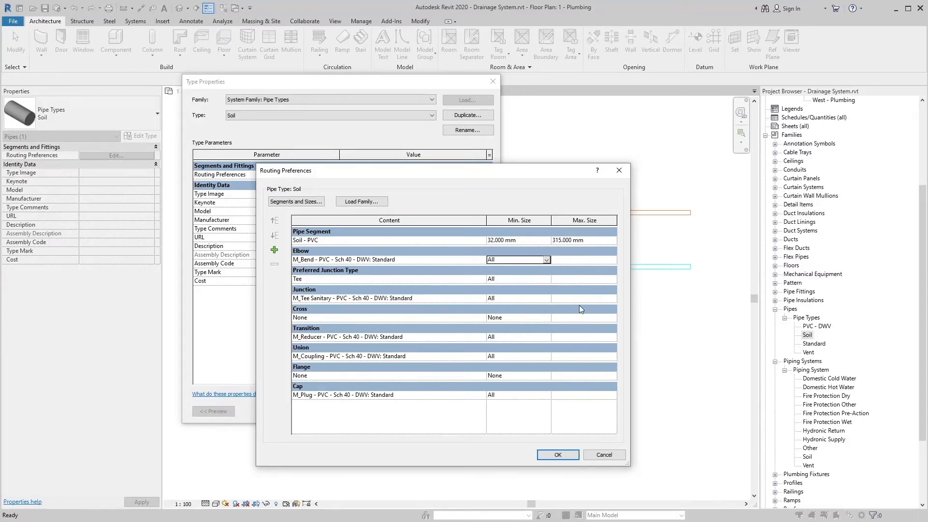
left_click(571, 260)
left_click(557, 455)
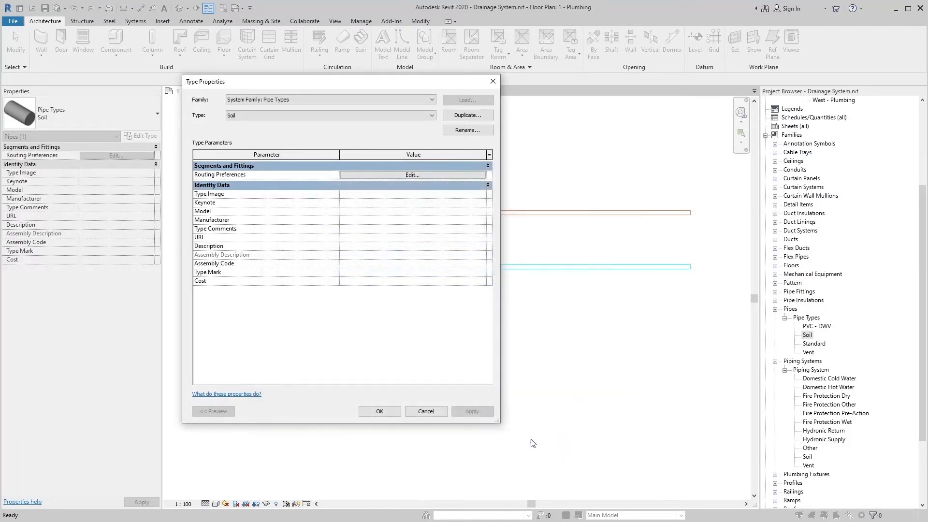
left_click(395, 411)
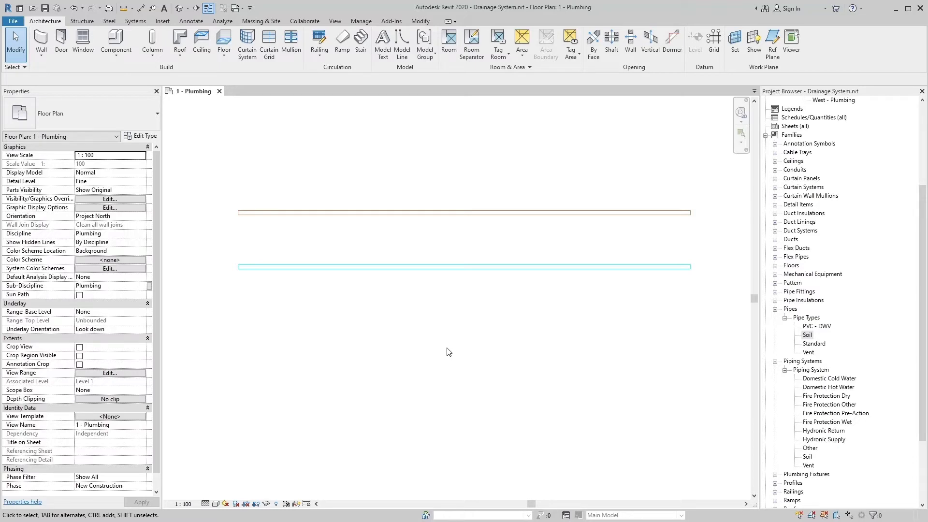
Set the visual style of the plumbing floor plan to Realistic.
left_click(216, 505)
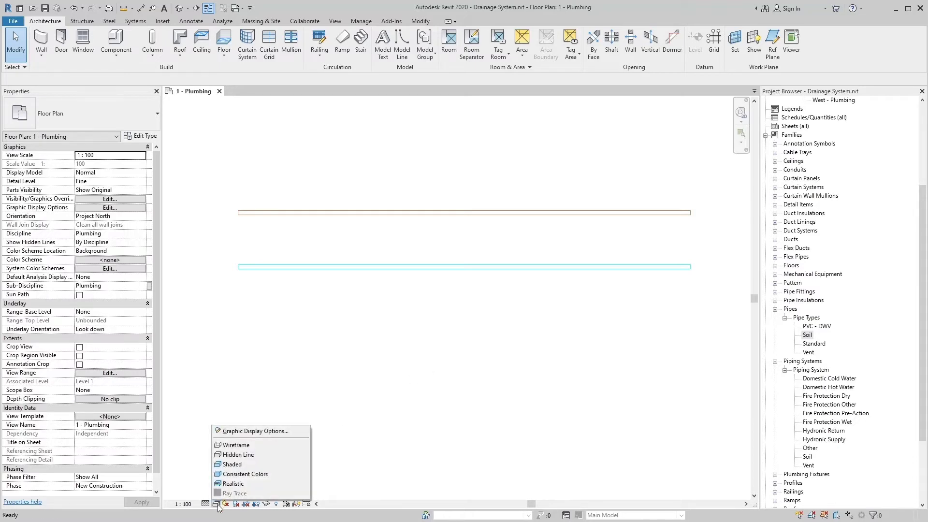
left_click(246, 484)
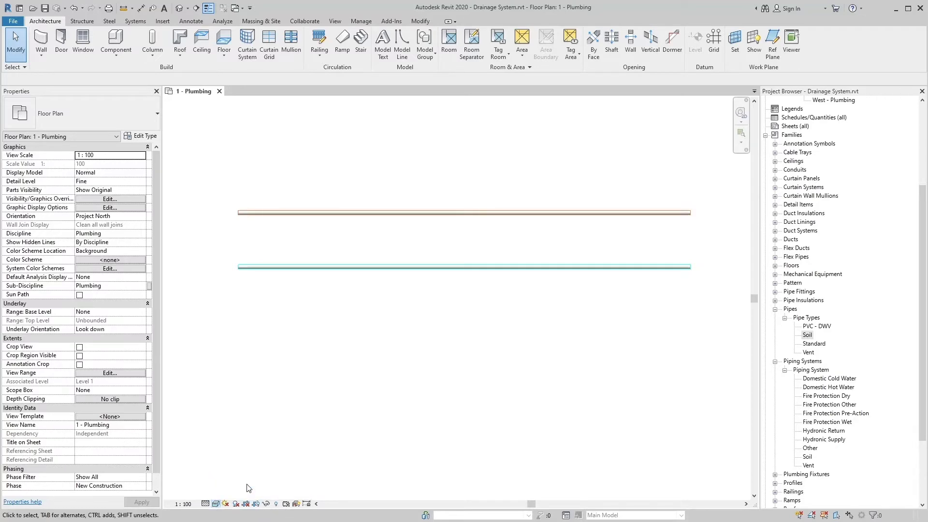
left_click(340, 375)
Start placing a pipe with the slope directed down and a slope value of 1.0000%.
left_click(141, 25)
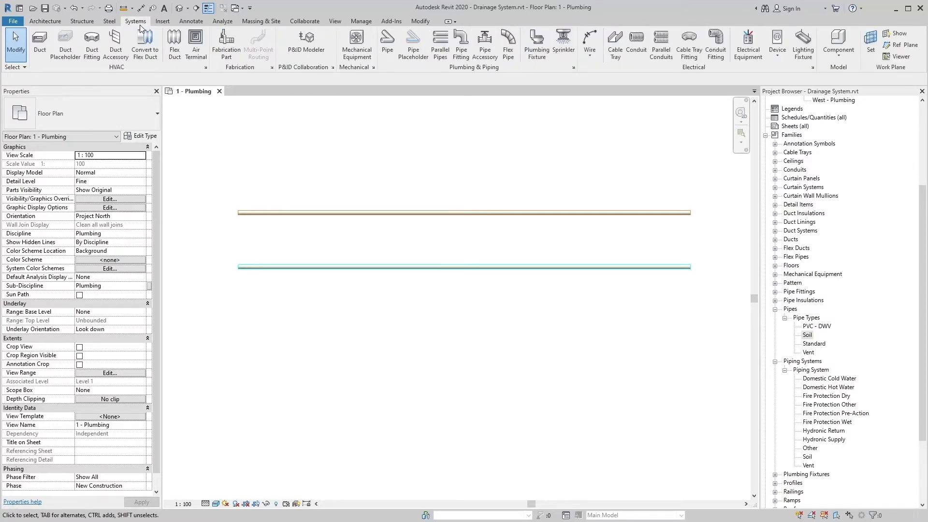
left_click(390, 53)
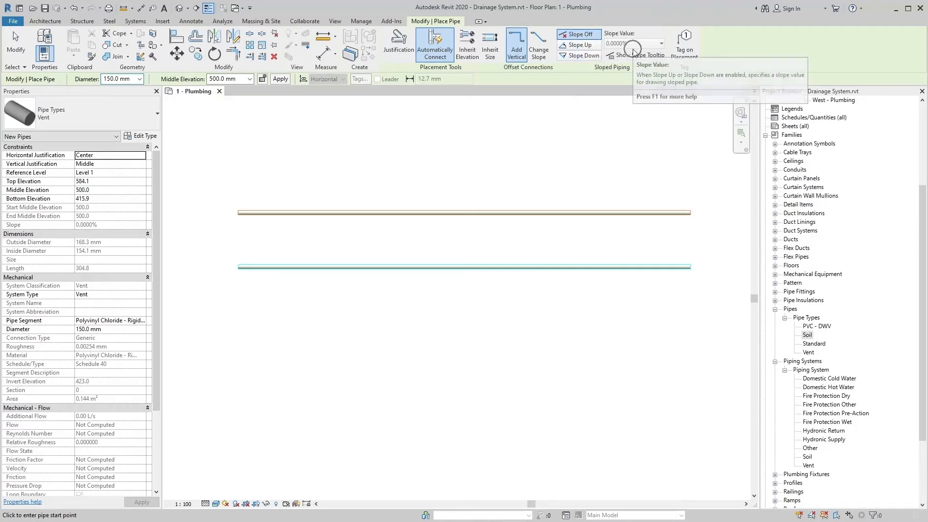
left_click(592, 56)
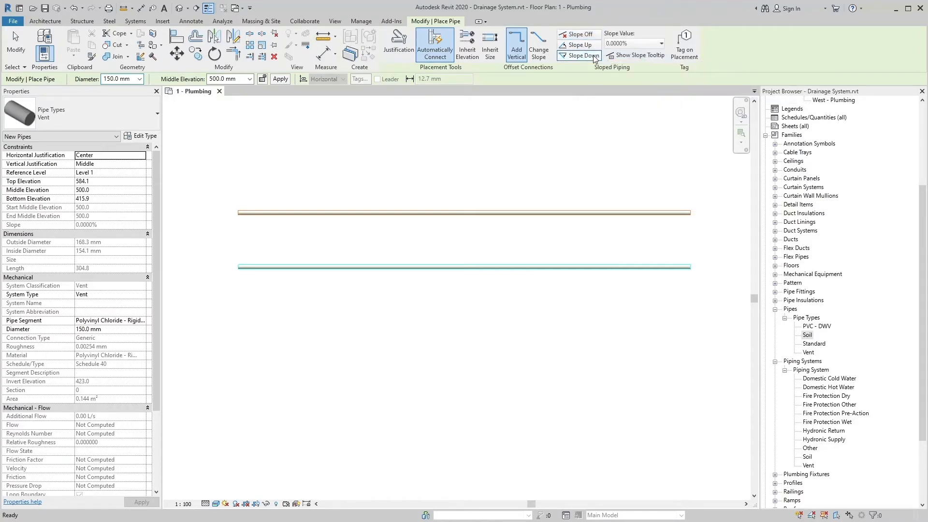
left_click(665, 44)
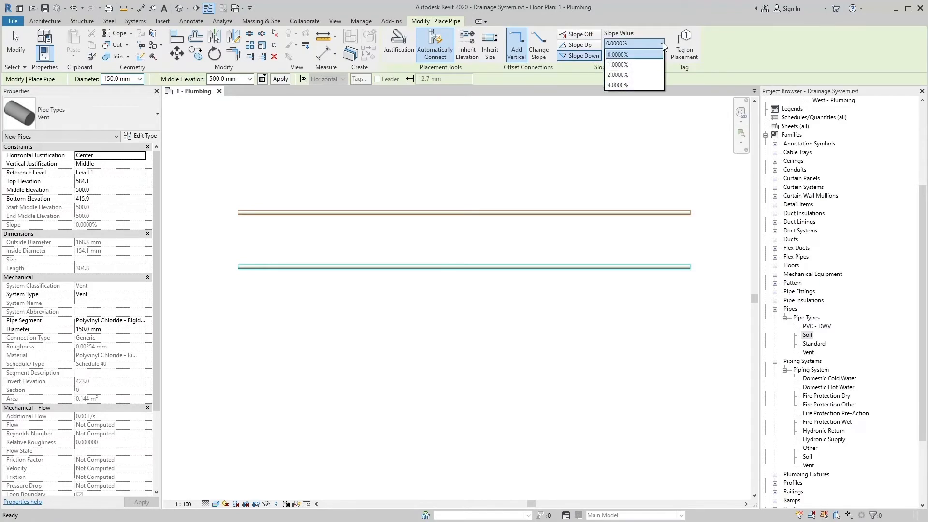
left_click(647, 65)
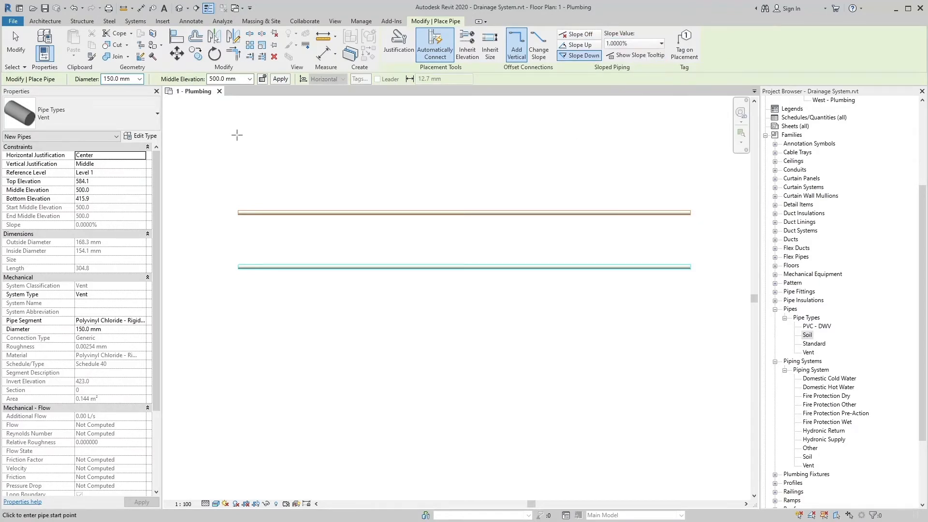
Choose the Soil pipe type for the new pipe and set its system type to Soil.
left_click(109, 117)
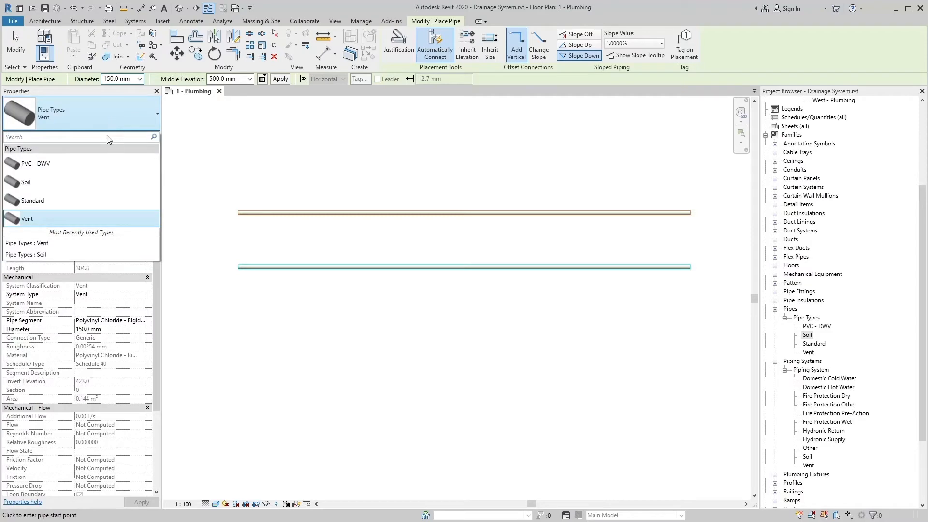
left_click(105, 182)
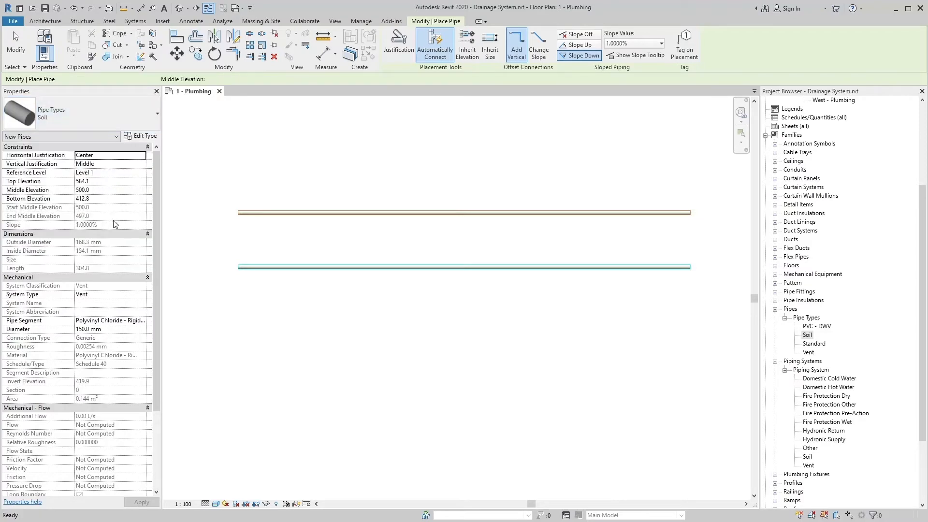
left_click(138, 296)
left_click(141, 295)
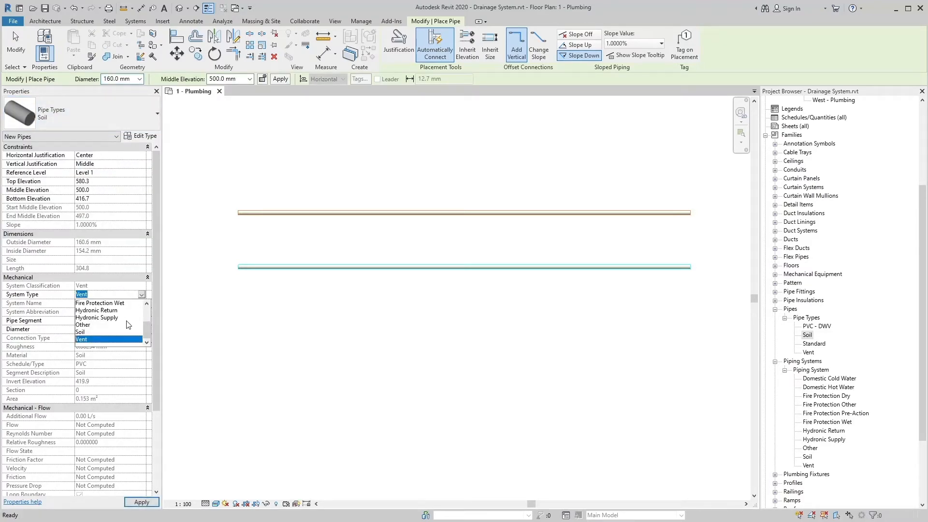
left_click(88, 333)
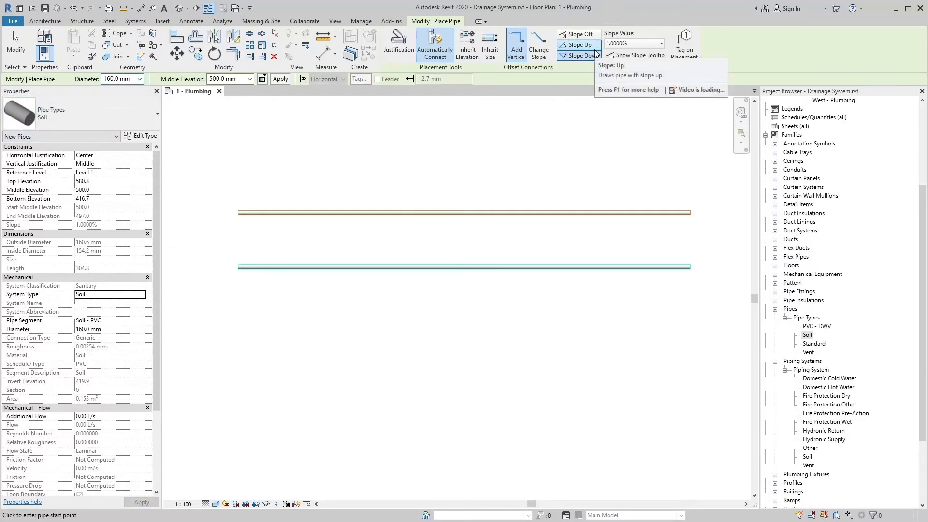
Set the diameter to 50 mm and draw a horizontal soil pipe about 6000 mm long below the two existing pipes.
left_click(661, 43)
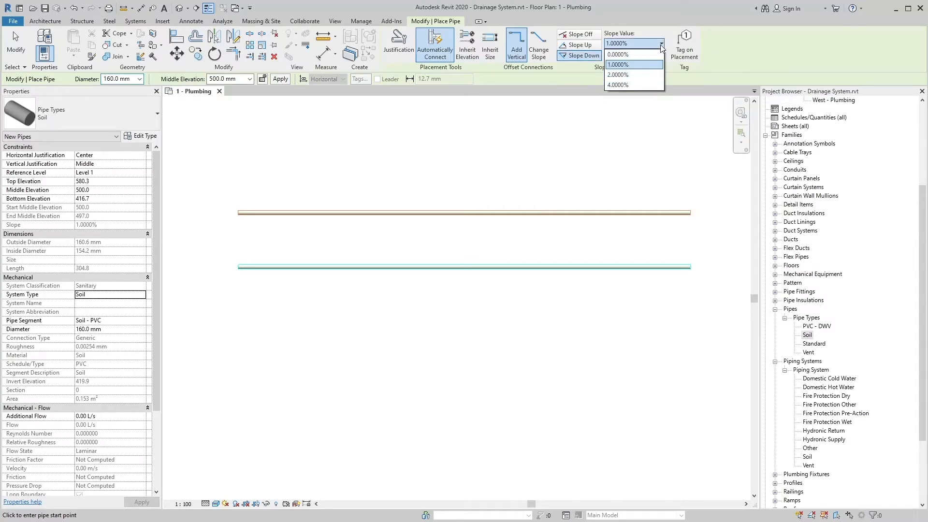
left_click(661, 43)
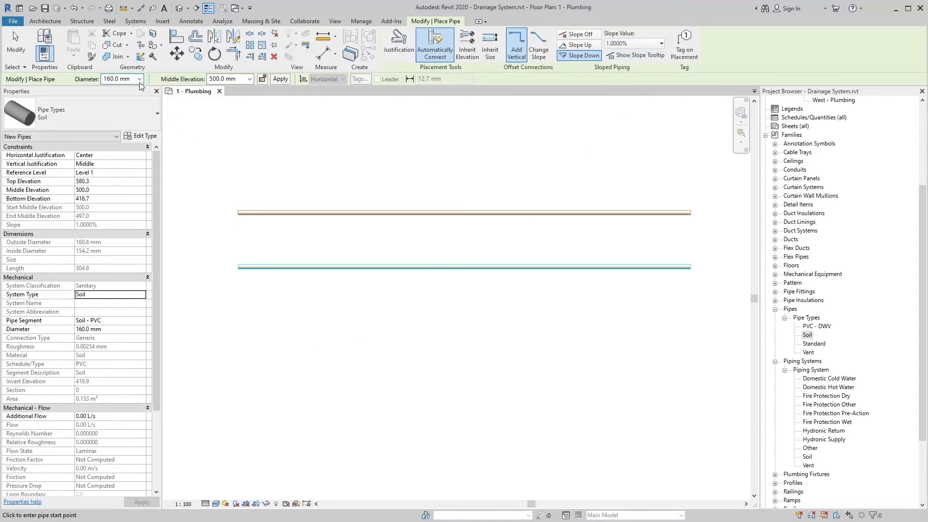
left_click(129, 79)
type("50")
key("Return")
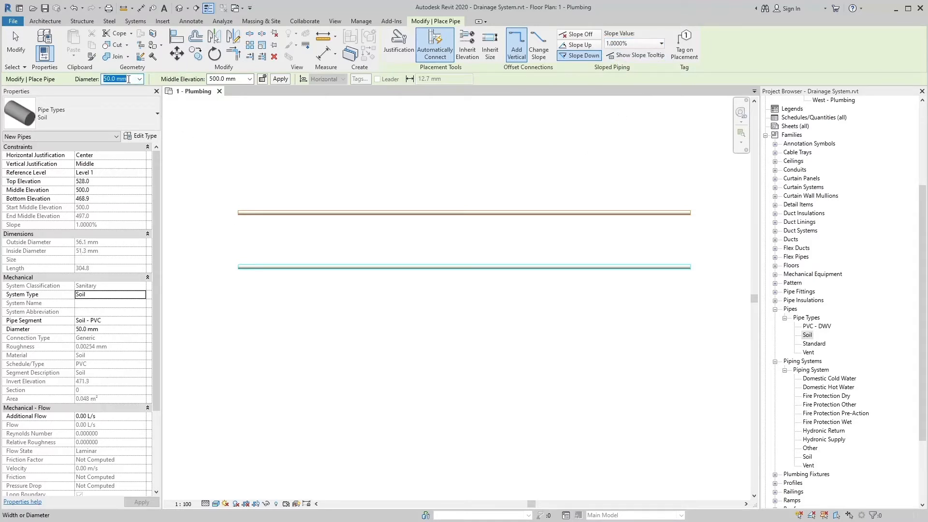
left_click(238, 323)
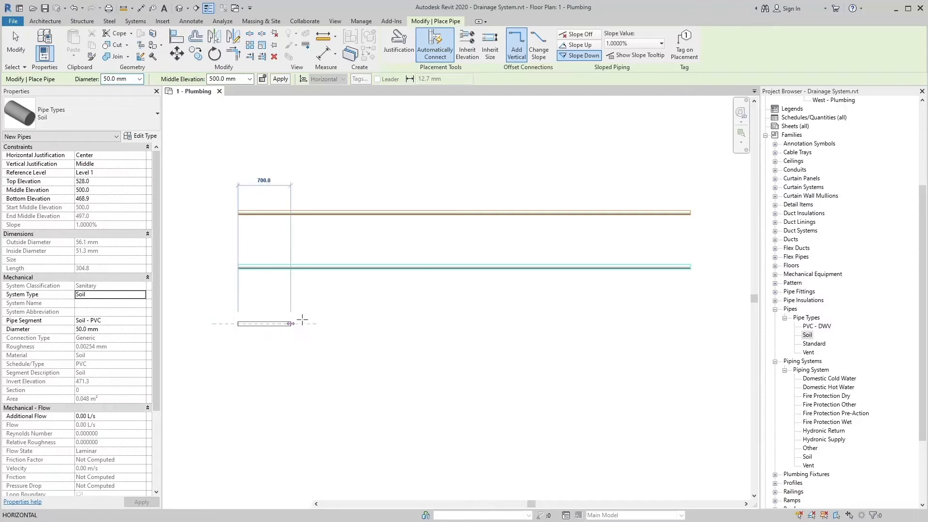
left_click(690, 324)
key("Escape")
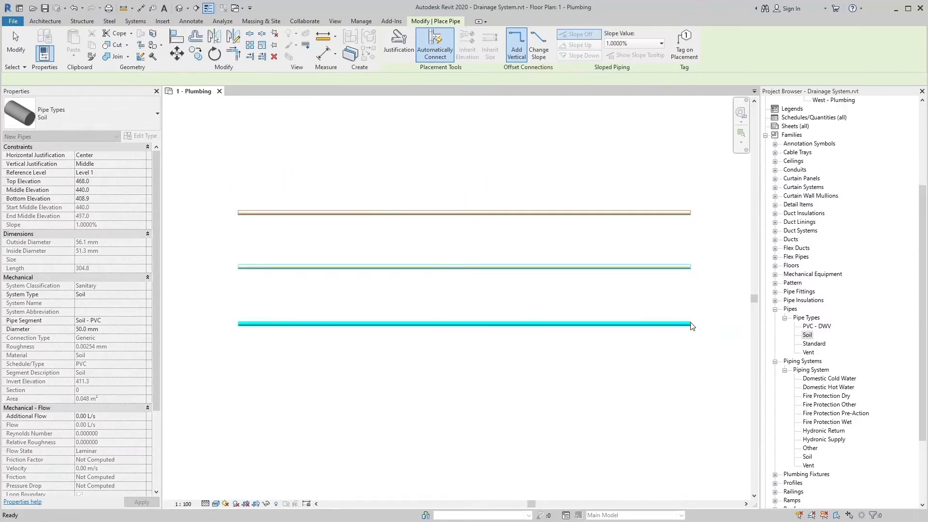
key("Escape")
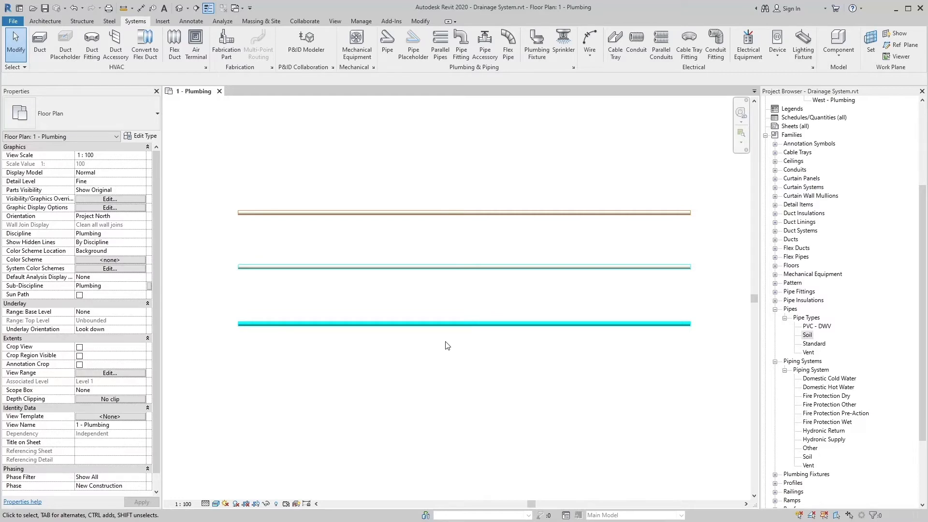
Turn on the slope tooltip and draw another 50 mm soil pipe, about 6000 mm long and sloping 1% down, below the previous one.
left_click(387, 43)
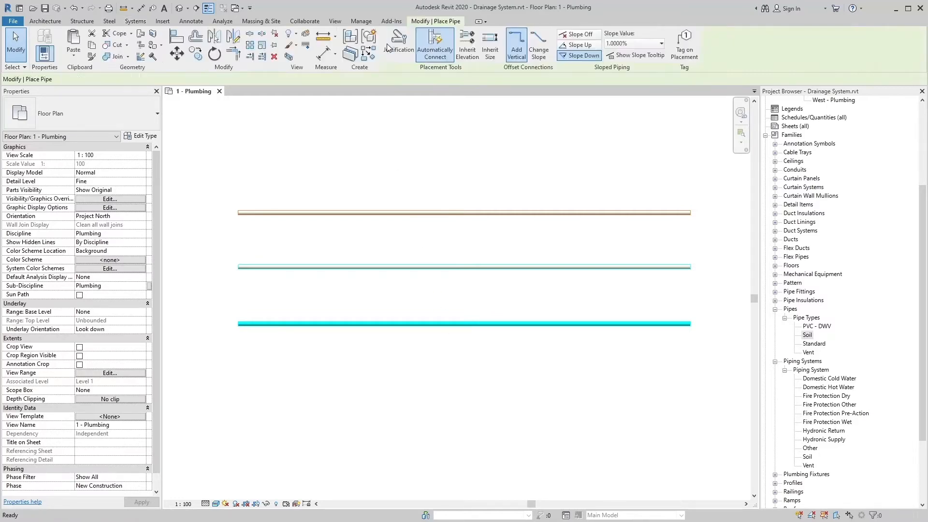
left_click(647, 58)
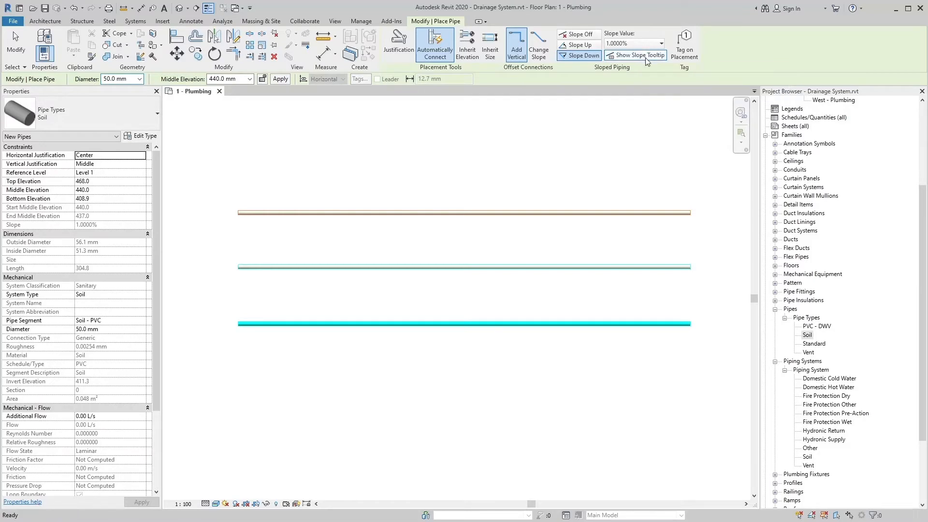
left_click(238, 388)
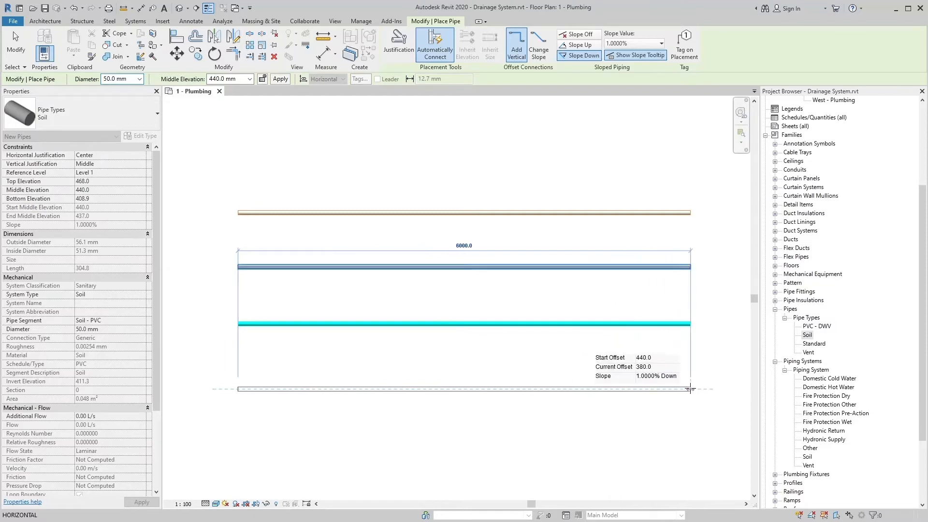
left_click(691, 390)
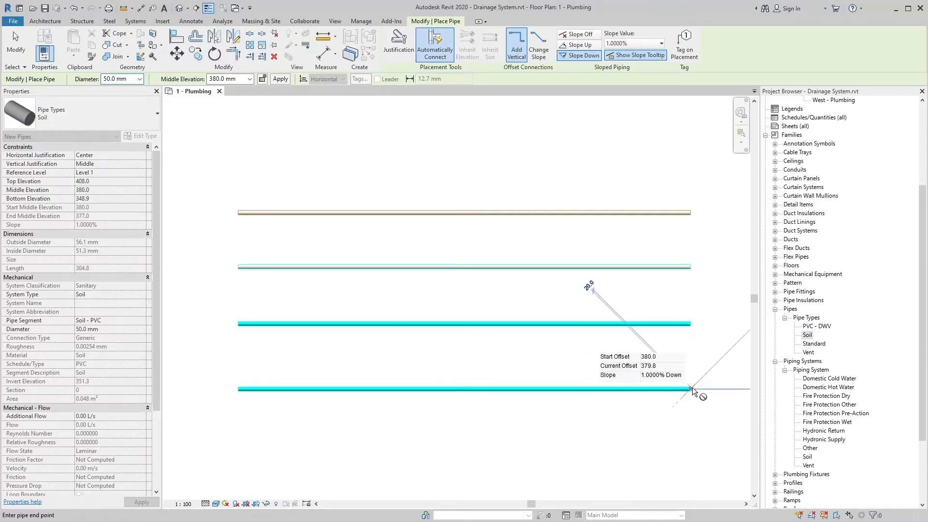
key("Escape")
key("Escape")
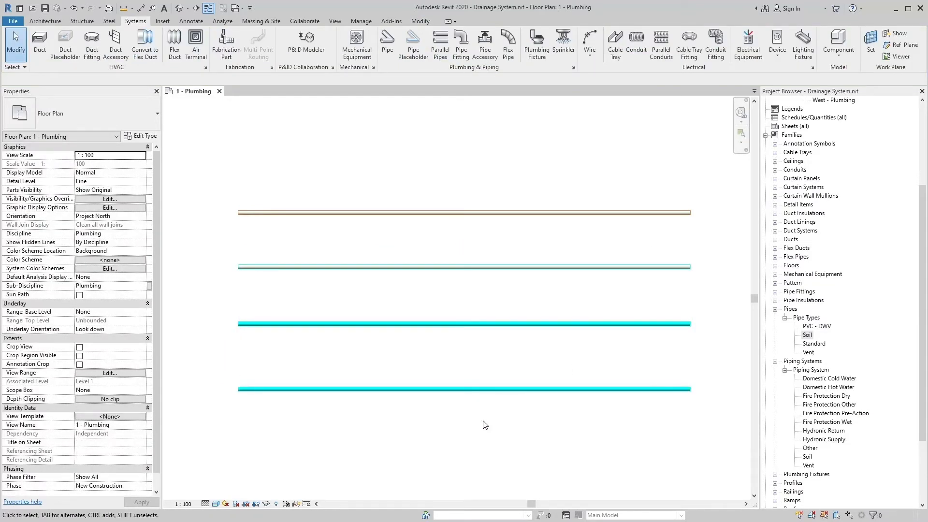
Start a pipe similar to the lowest soil pipe, with the slope directed up and the slope tooltip turned off.
middle_click_drag(483, 424, 492, 384)
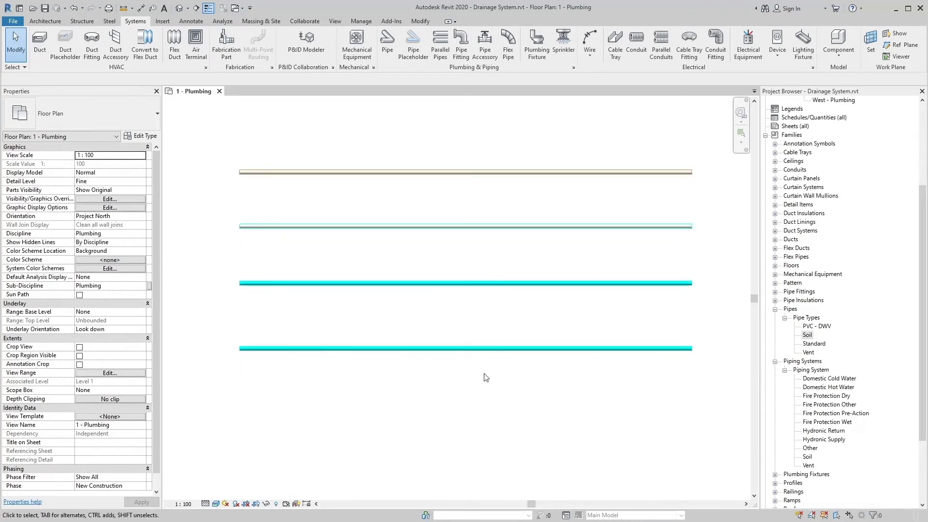
left_click(479, 352)
key("c")
key("s")
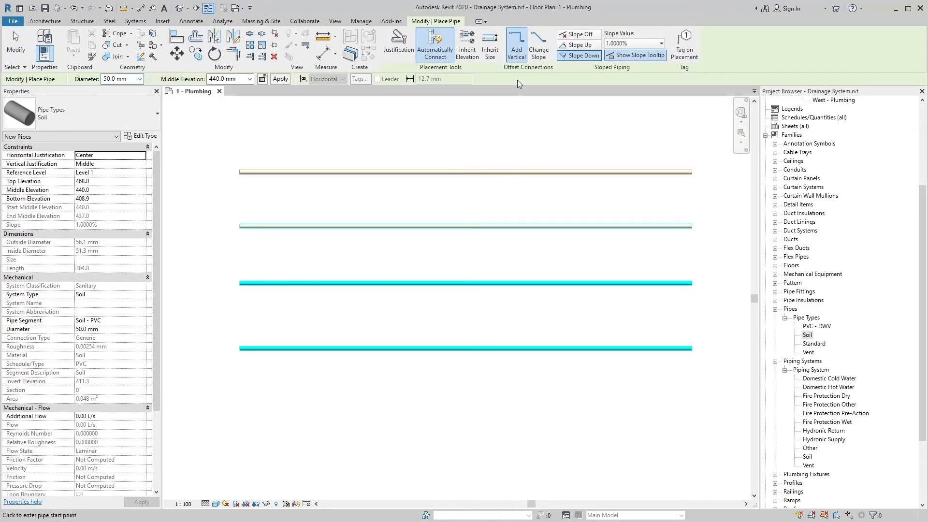
left_click(581, 45)
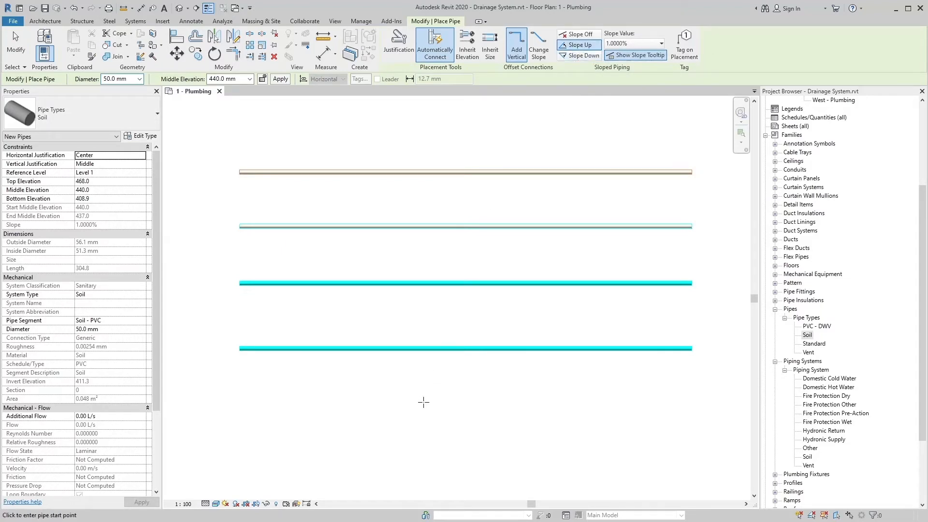
left_click(638, 55)
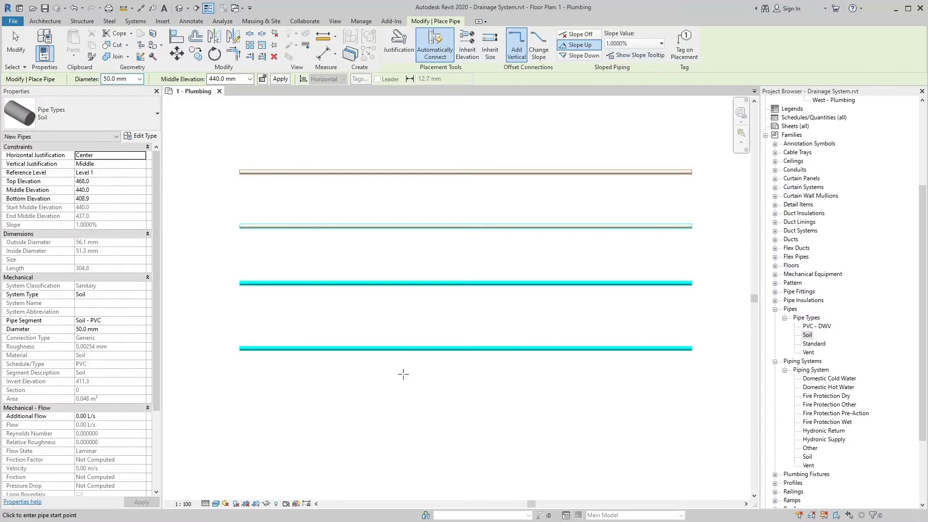
Try to draw a short diagonal branch from the lowest soil pipe without inheriting its elevation.
key("s")
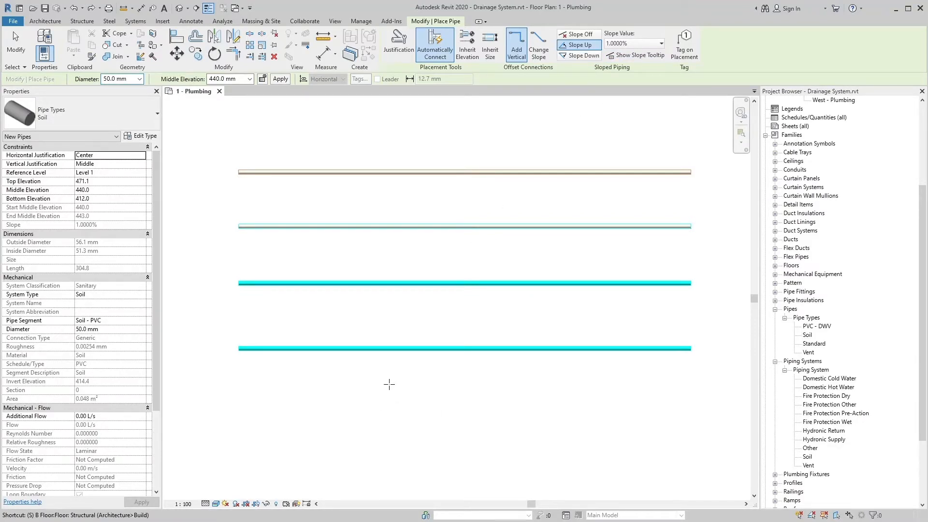
left_click(543, 348)
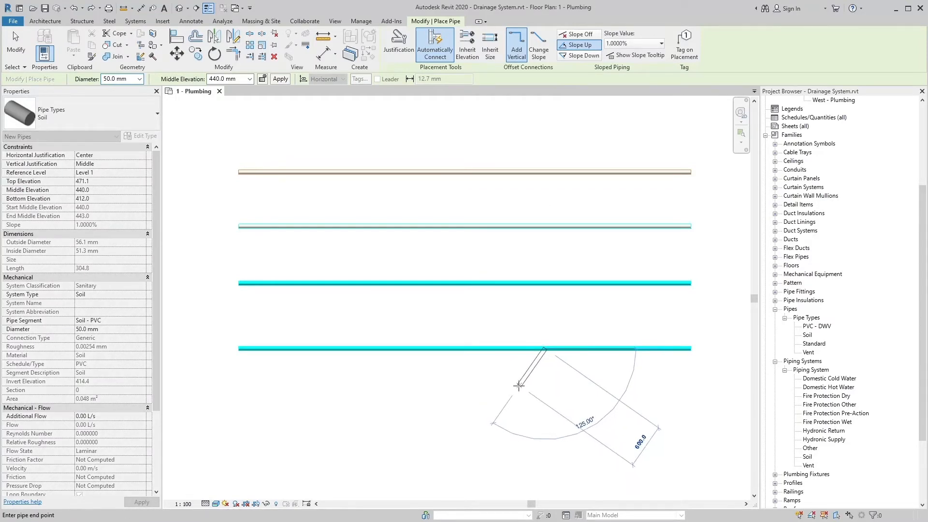
left_click(513, 383)
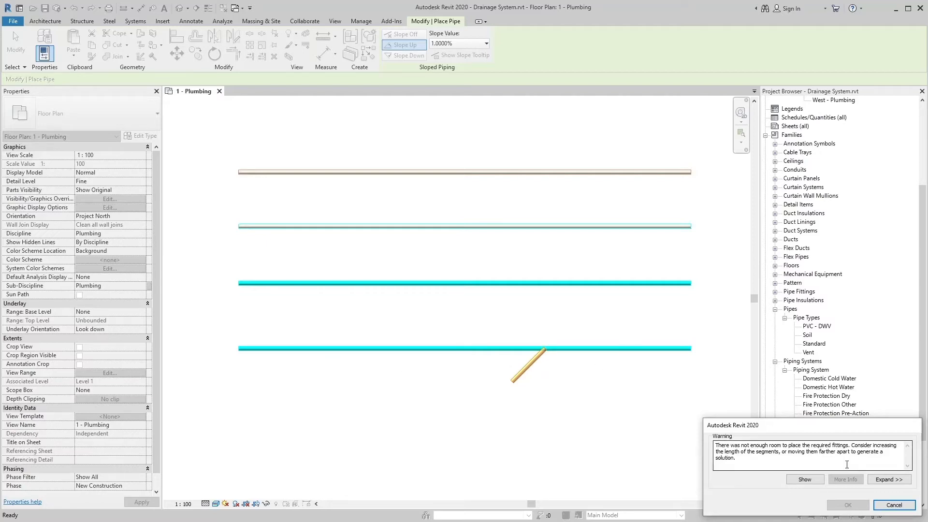
left_click(895, 505)
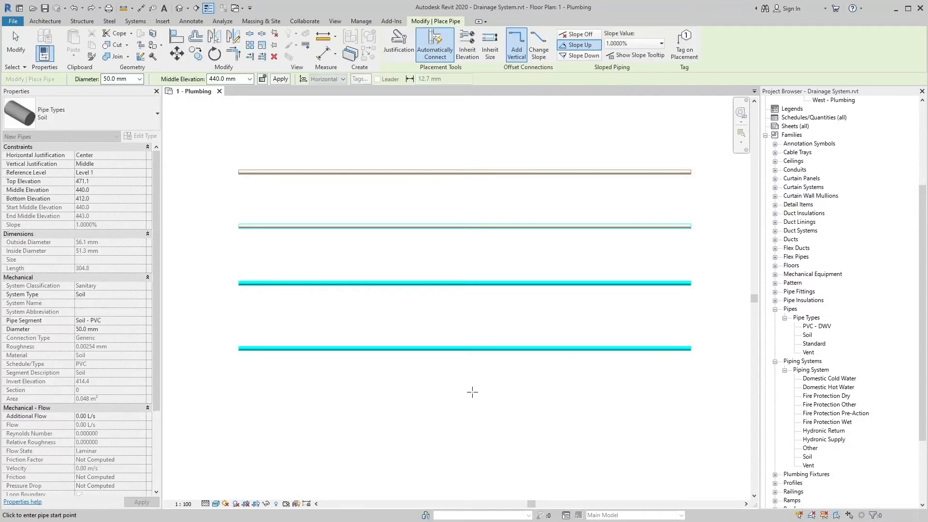
key("Escape")
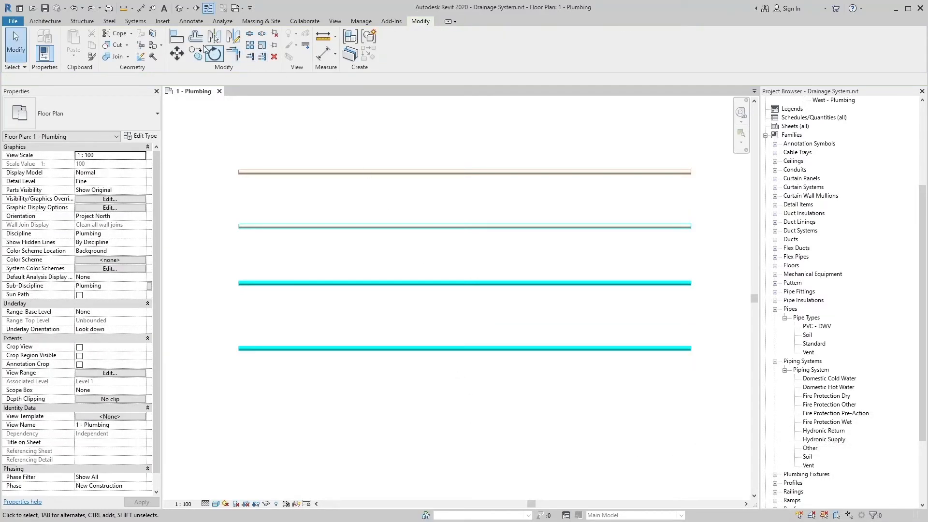
With Inherit Elevation on, draw a branch from the lowest soil pipe: a 135° diagonal about 660 mm long, continued straight down the plan.
left_click(132, 21)
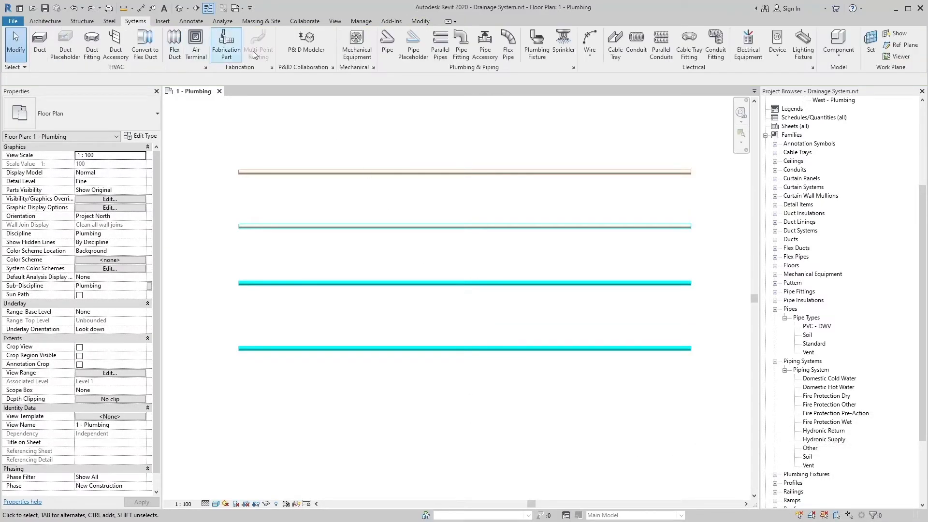
left_click(386, 47)
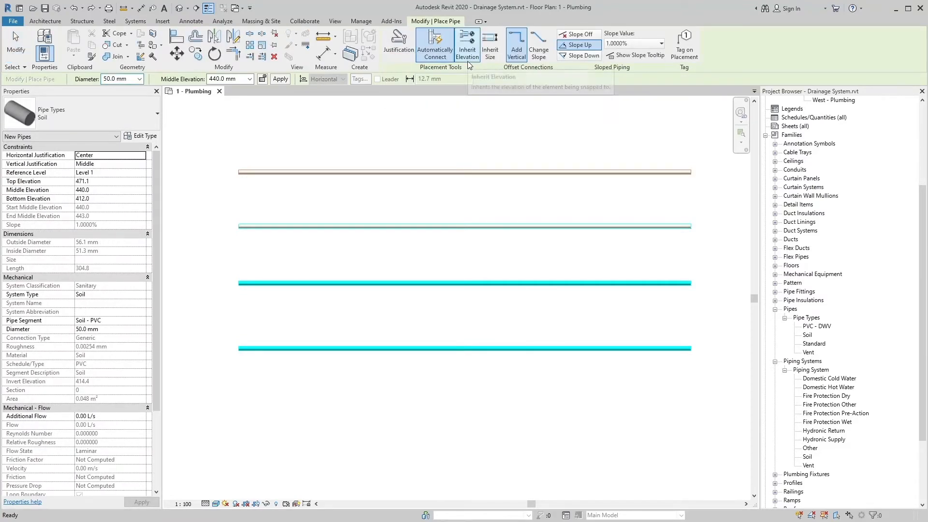
left_click(466, 53)
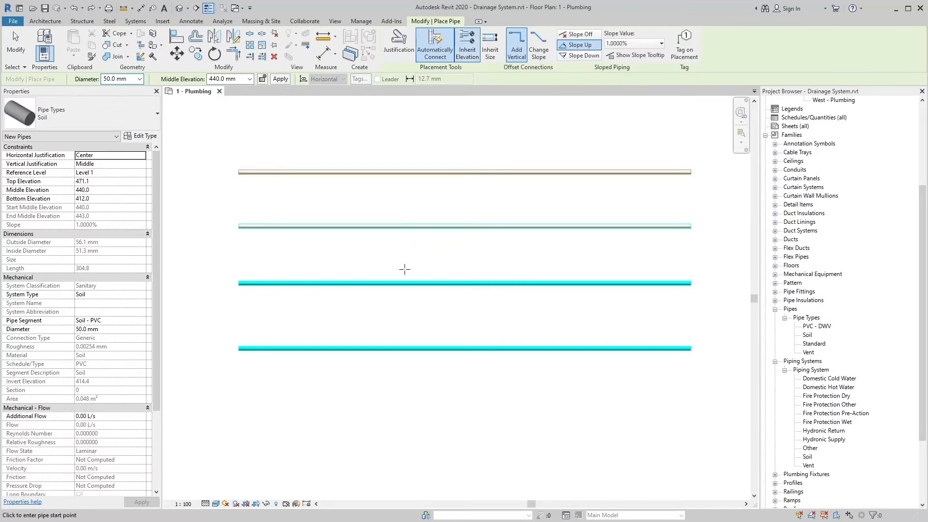
left_click(377, 349)
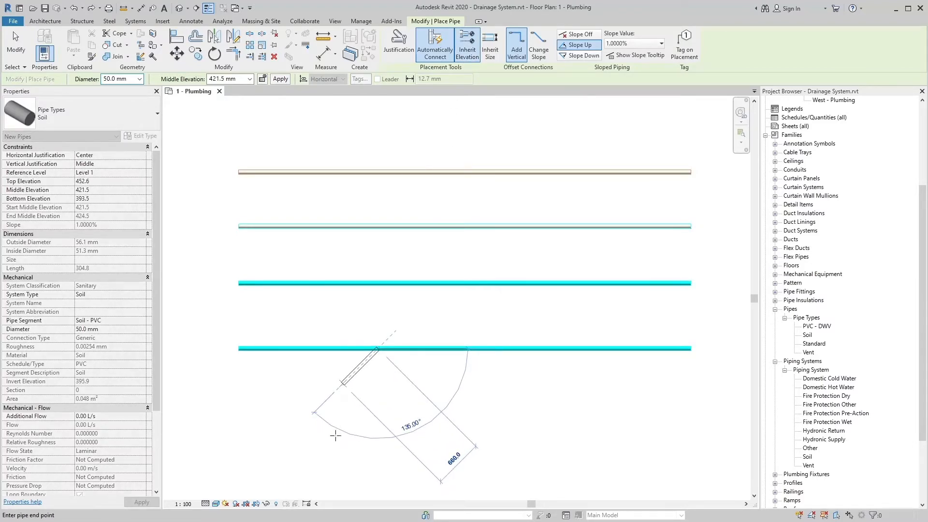
left_click(336, 437)
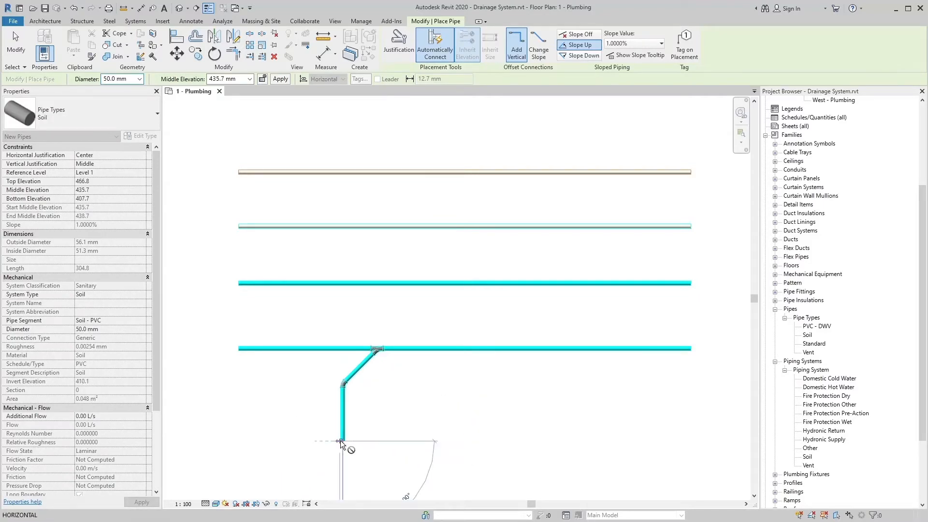
left_click(342, 441)
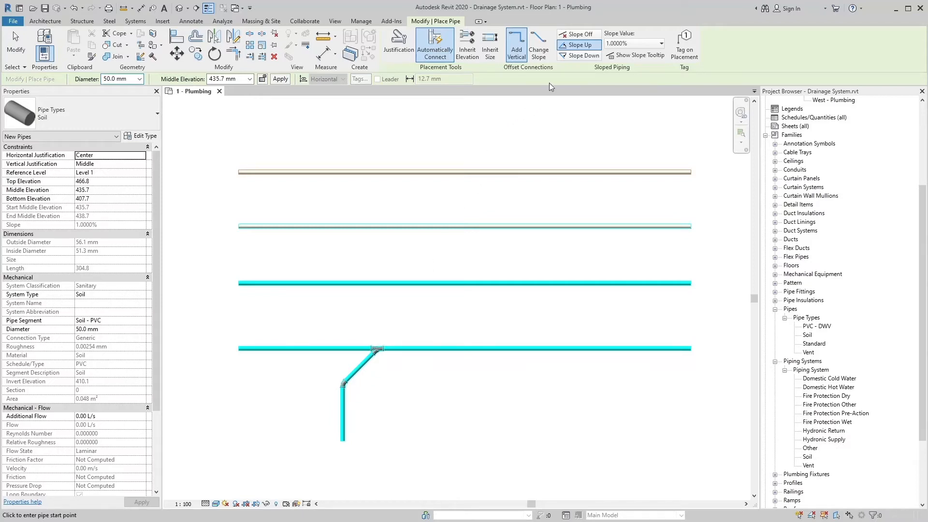
key("ctrl")
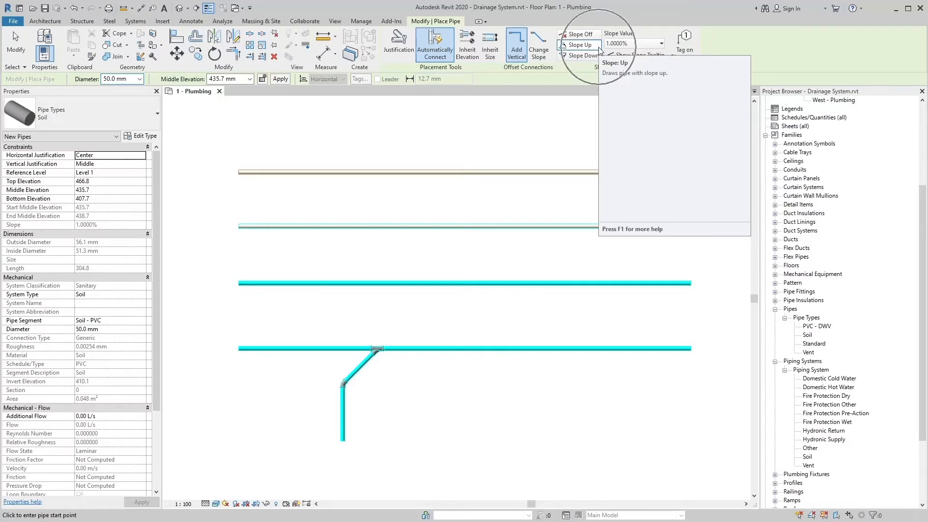
left_click(580, 45)
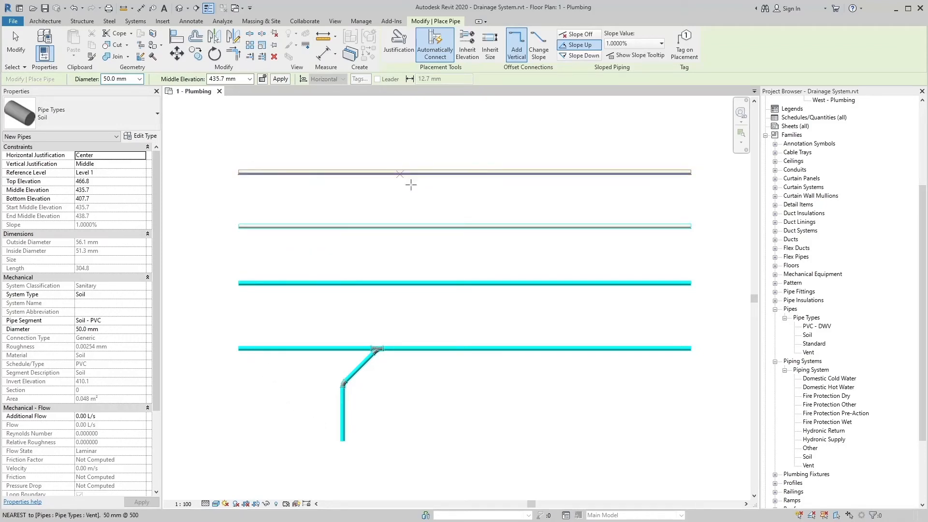
key("Escape")
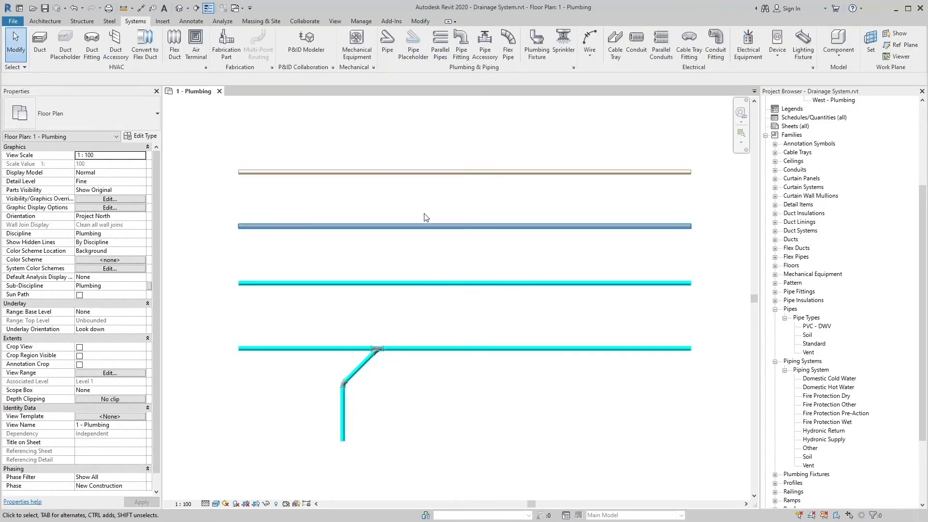
With Inherit Elevation on and slope up, draw a second branch from the lowest soil pipe: a diagonal continued about 680 mm straight down the plan.
left_click(388, 46)
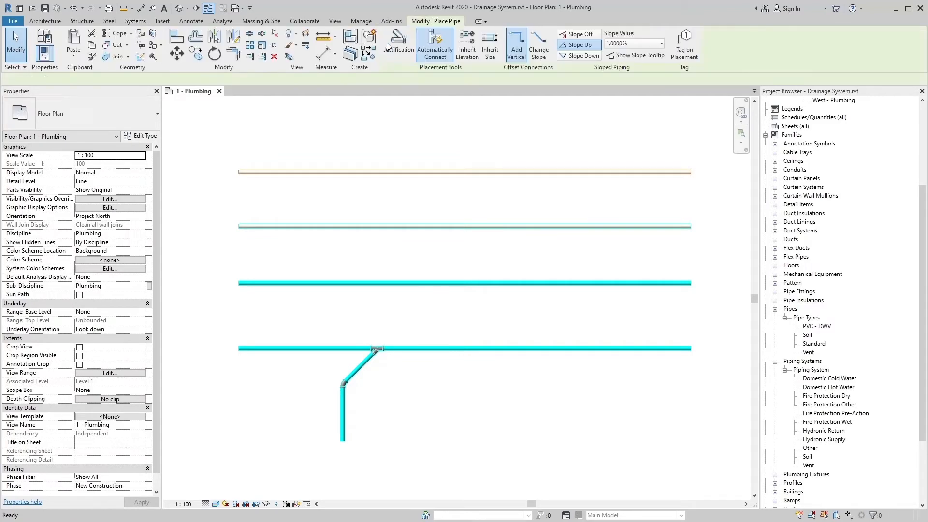
left_click(462, 54)
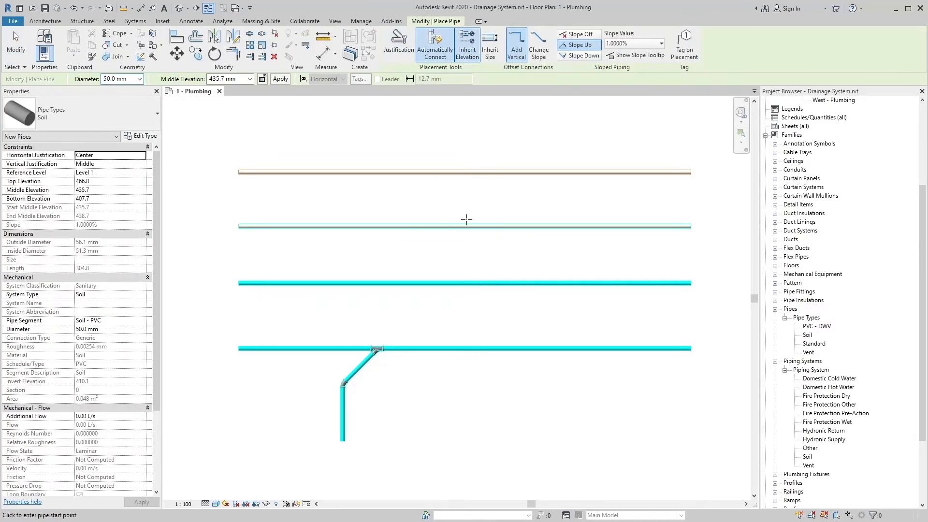
left_click(450, 348)
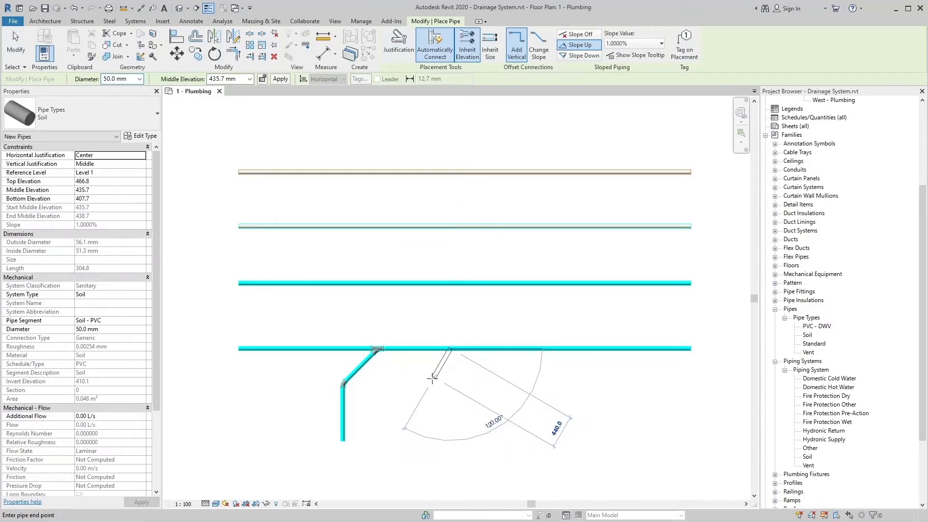
left_click(416, 383)
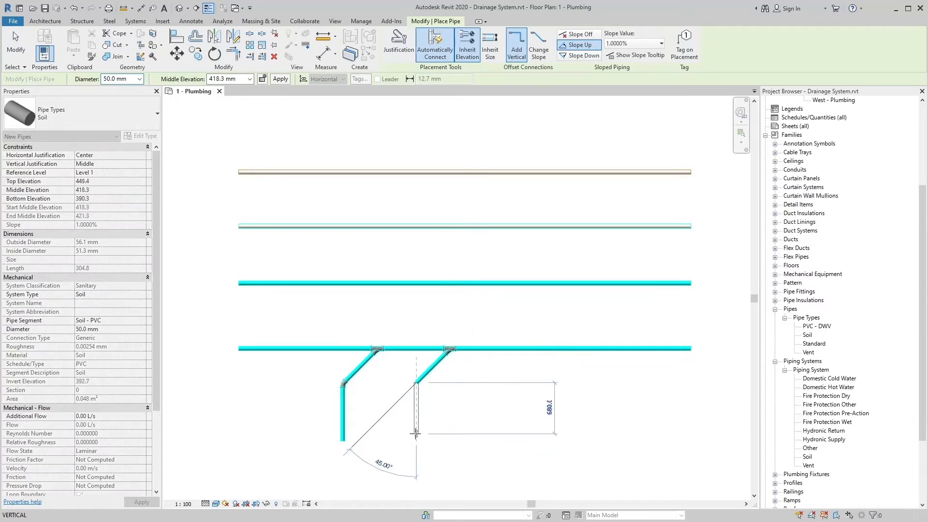
left_click(416, 433)
key("Escape")
key("Escape")
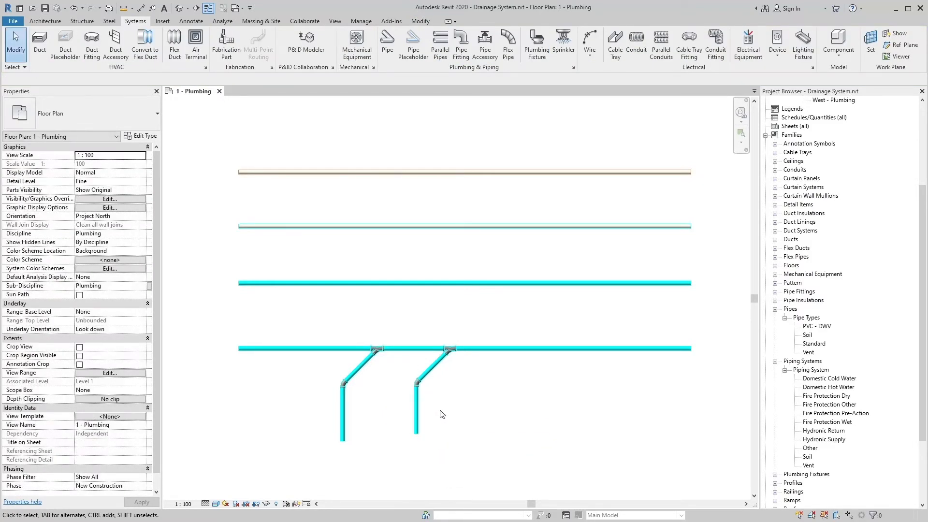
Open the family of the second branch's elbow, M_Bend - PVC - Sch 40 - DWV, for editing.
left_click(425, 385)
left_click(419, 384)
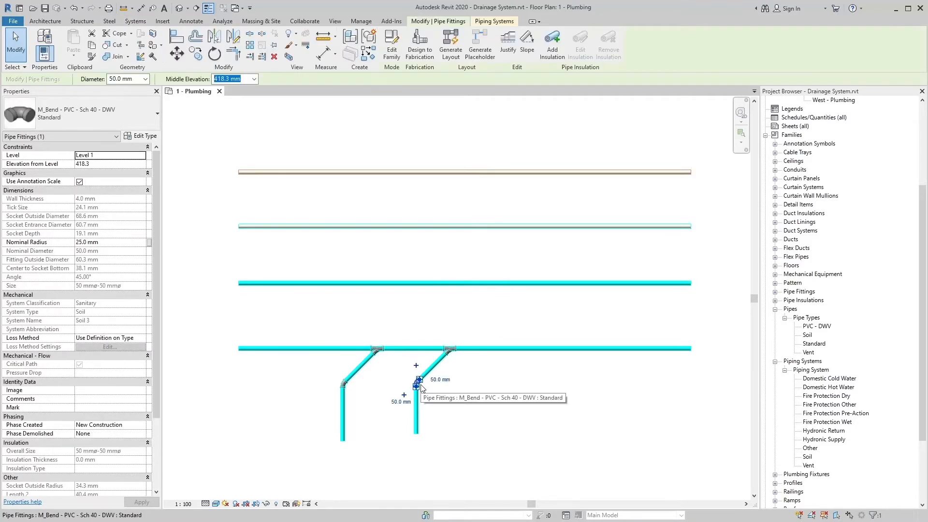
left_click(392, 53)
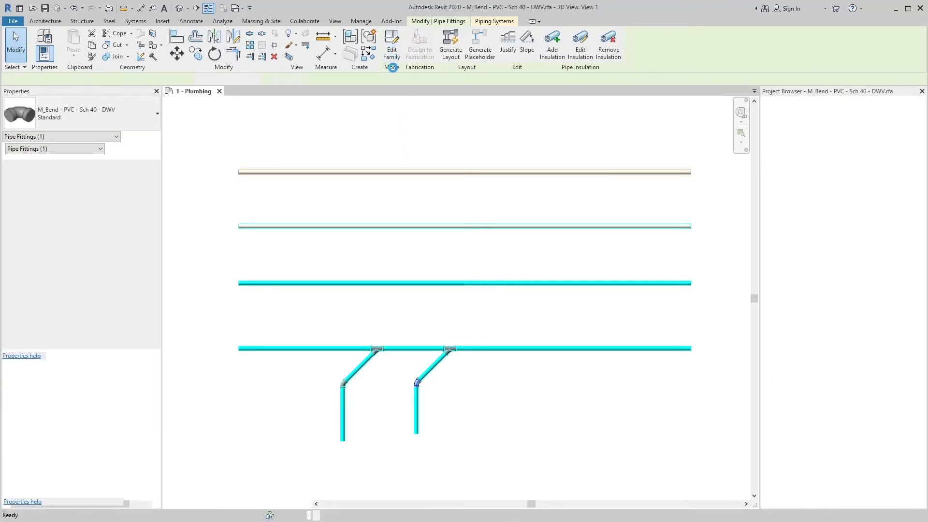
scroll(497, 408, "up", 5)
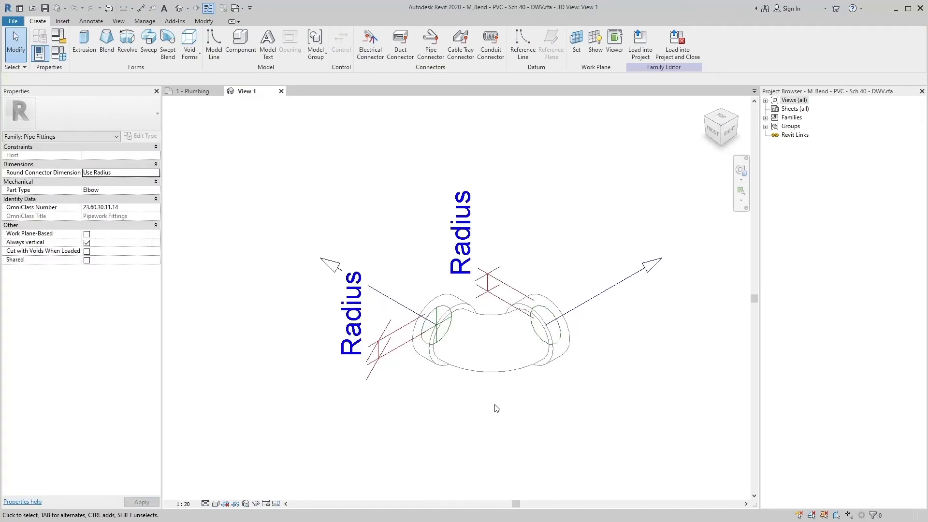
middle_click_drag(459, 410, 451, 415)
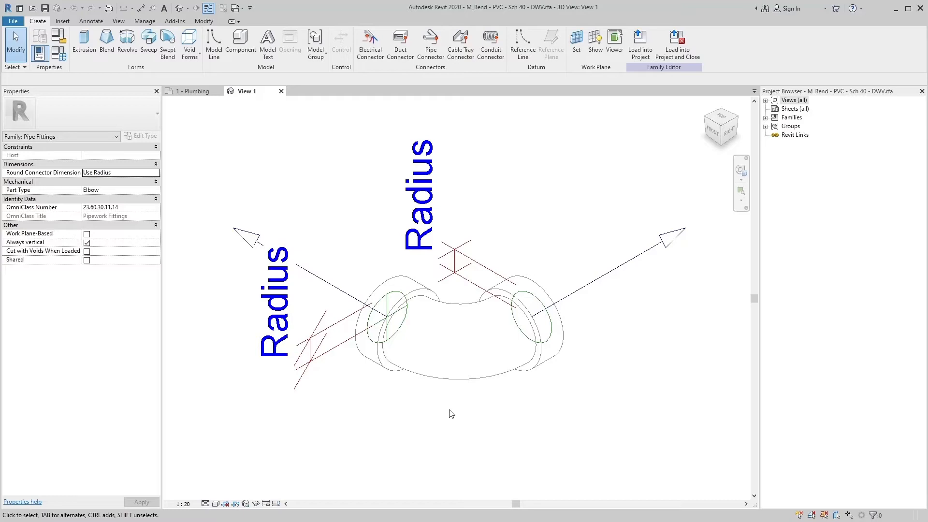
left_click(450, 414)
Start saving the elbow as a separate family file named M_Bend - PVC - Sch 40 - Soil - DWV.rfa.
left_click(19, 23)
mouse_move(29, 136)
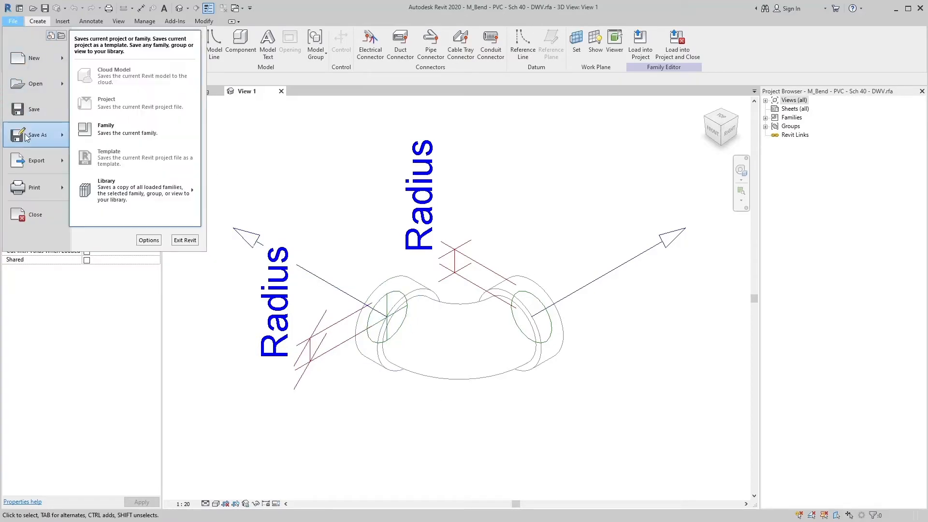
left_click(87, 138)
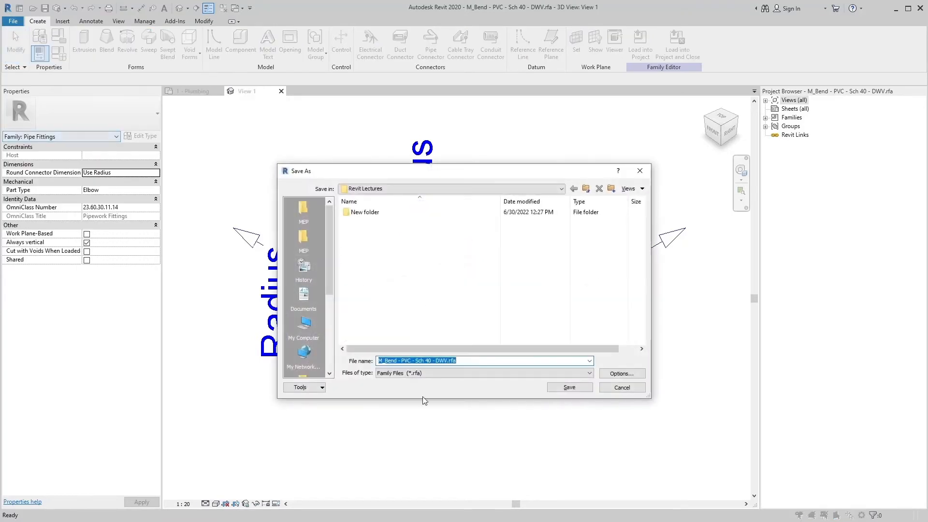
key("Left")
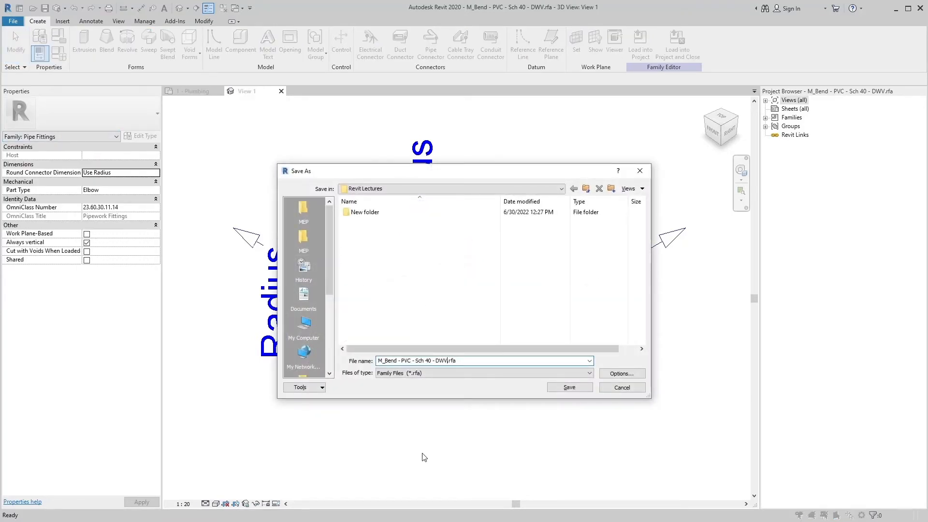
key("Left")
key("Left")
key("Left")
key("Left")
type("Soil -")
Save the renamed family file in the Revit Lectures folder on New Volume (D:).
left_click(400, 189)
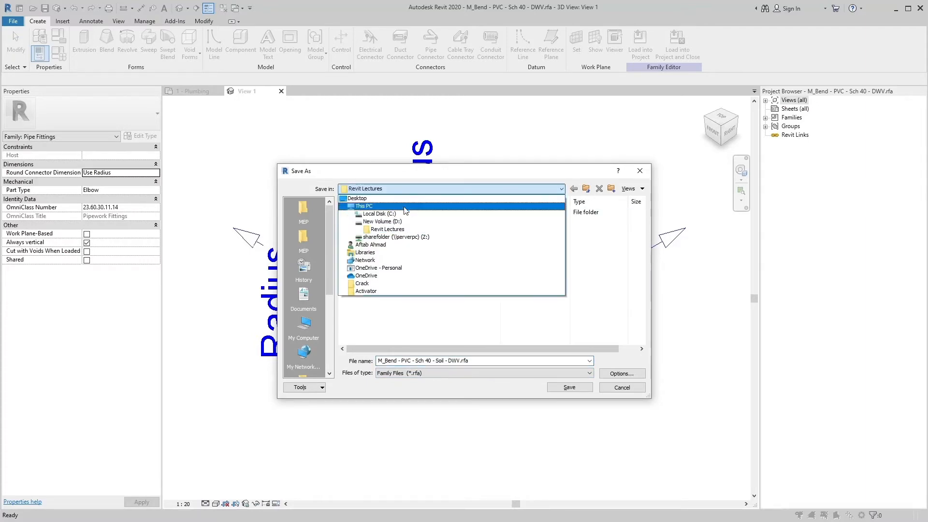
left_click(405, 222)
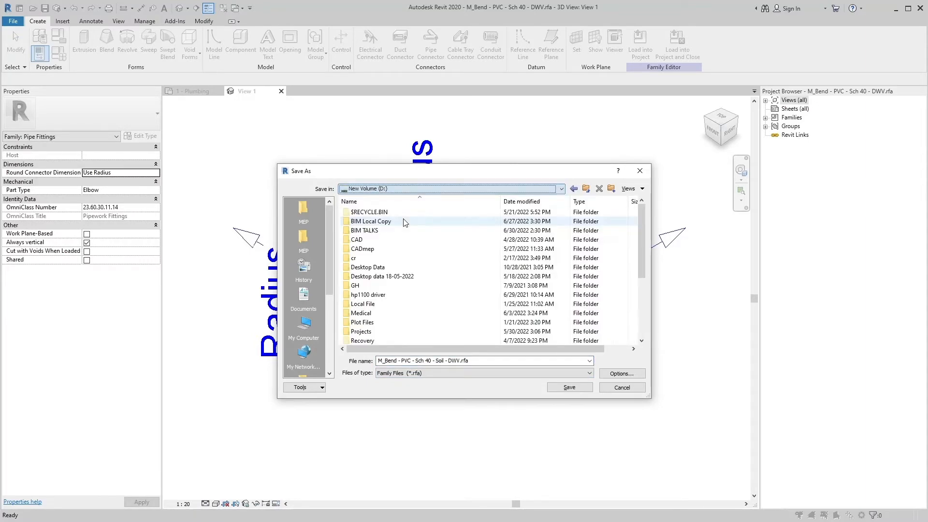
scroll(399, 239, "down", 2)
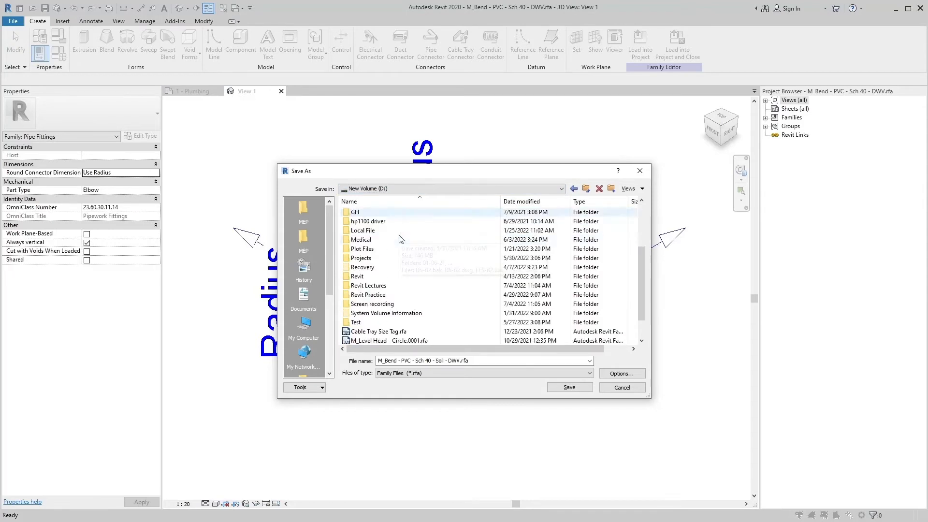
double_click(405, 287)
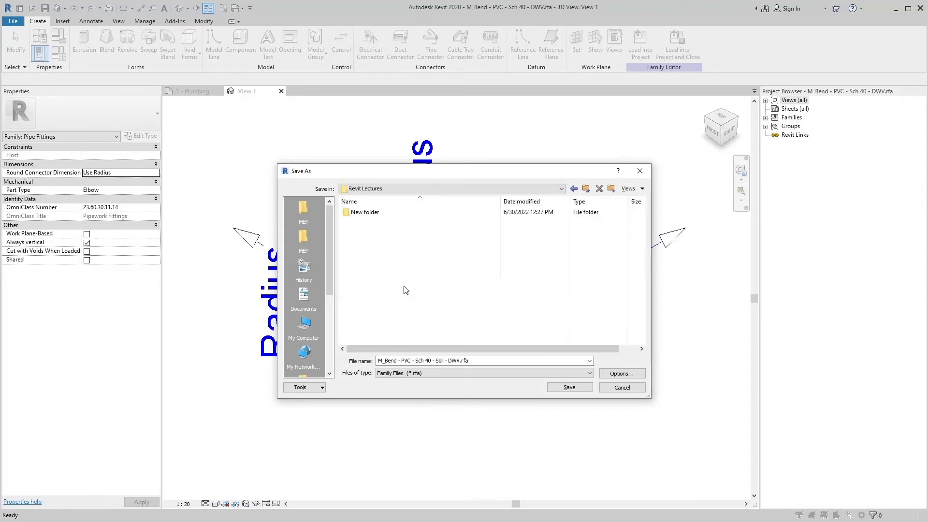
left_click(478, 363)
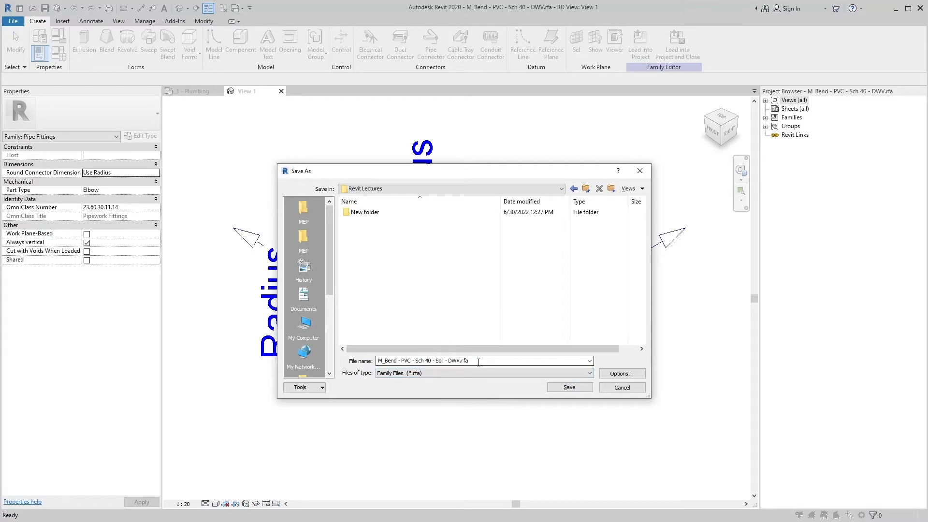
left_click(569, 389)
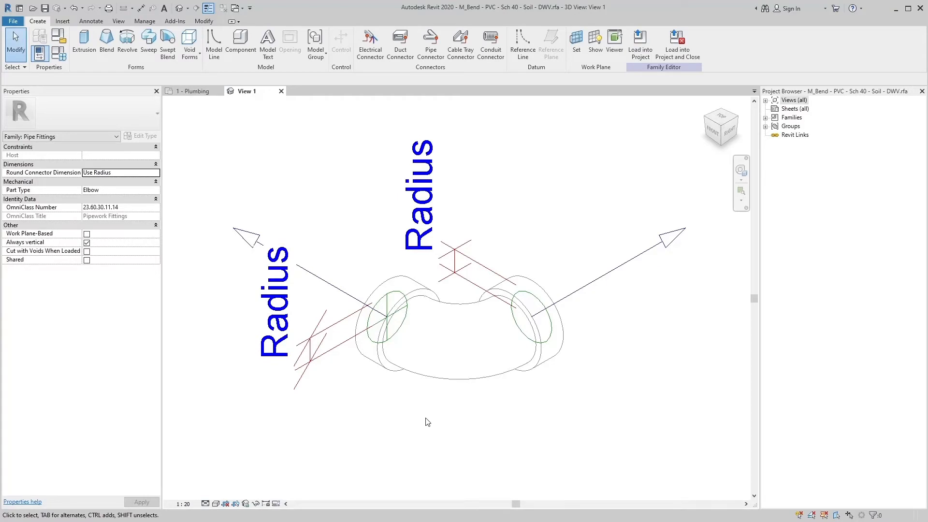
Set the elbow family's 3D view to the Realistic visual style.
left_click(216, 503)
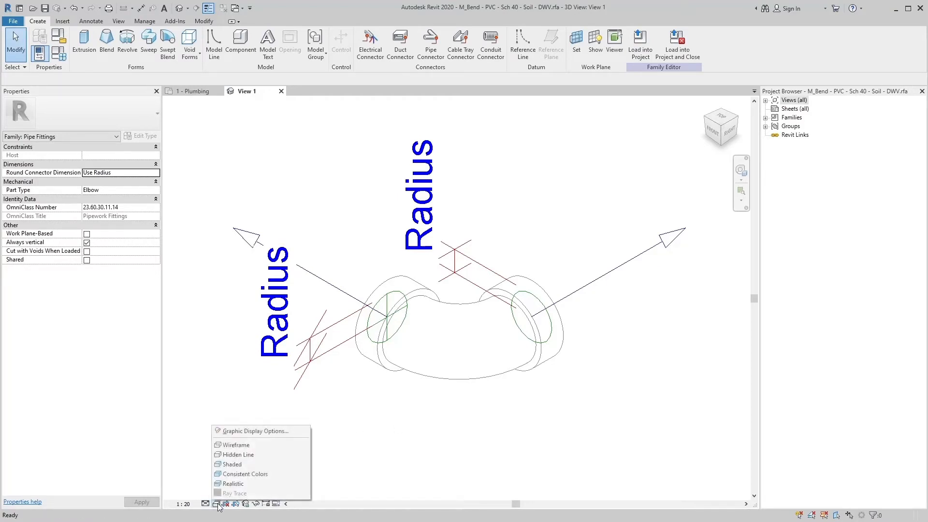
left_click(254, 485)
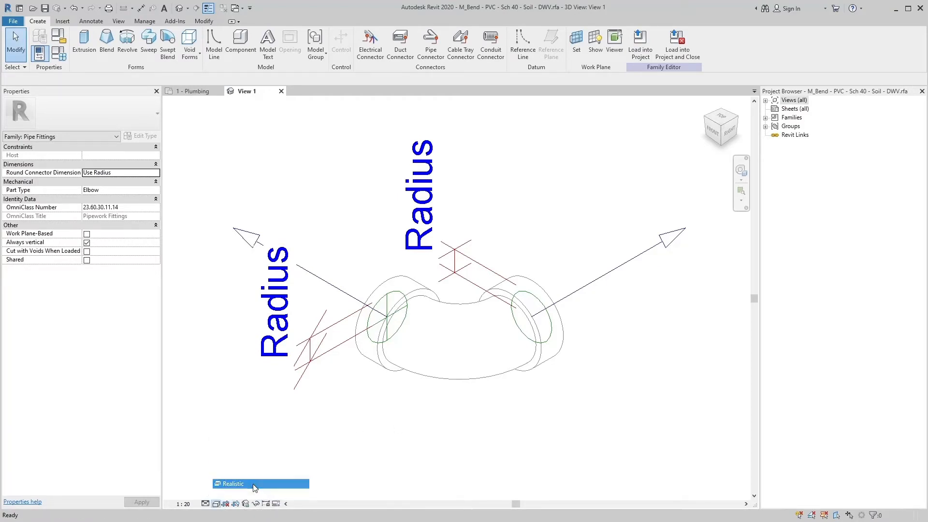
left_click(456, 415)
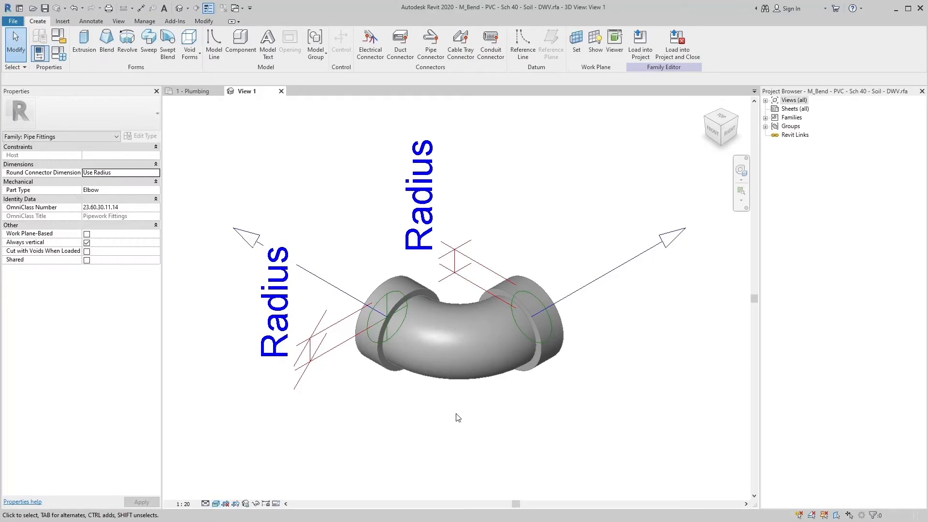
left_click(456, 414)
left_click(459, 418)
Start Transfer Project Standards into the elbow family with Drainage System.rvt as the source.
left_click(145, 21)
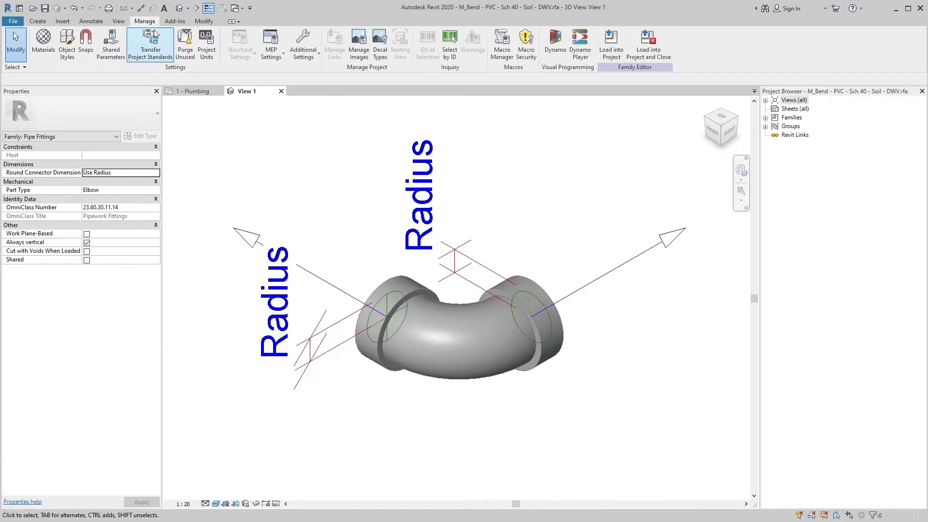
left_click(150, 40)
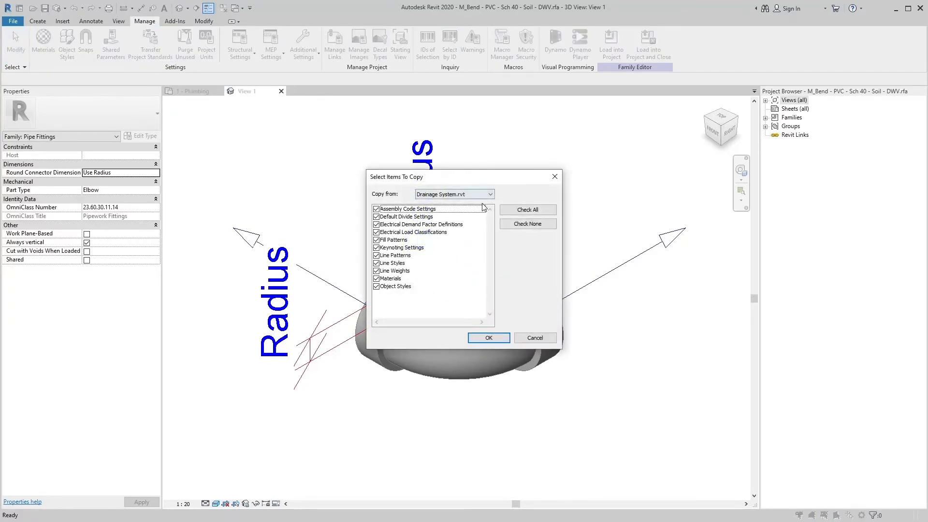
left_click(491, 194)
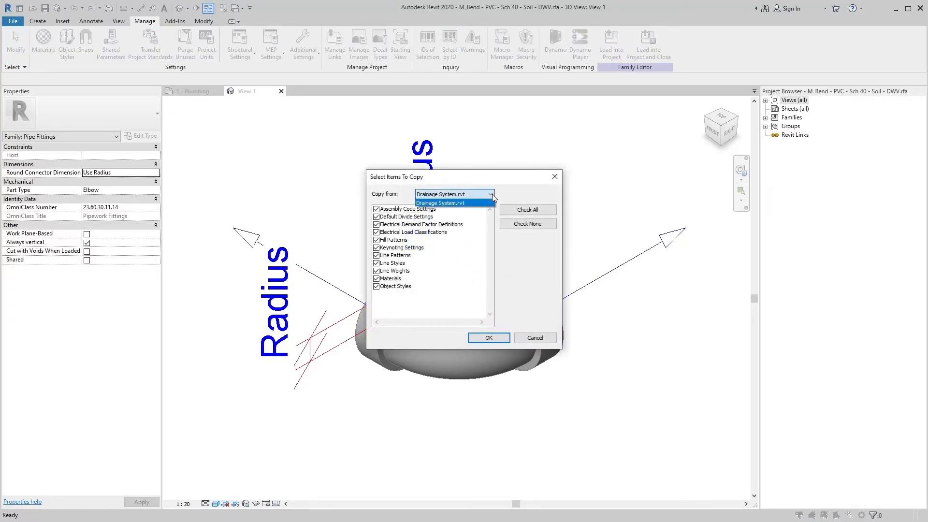
left_click(408, 198)
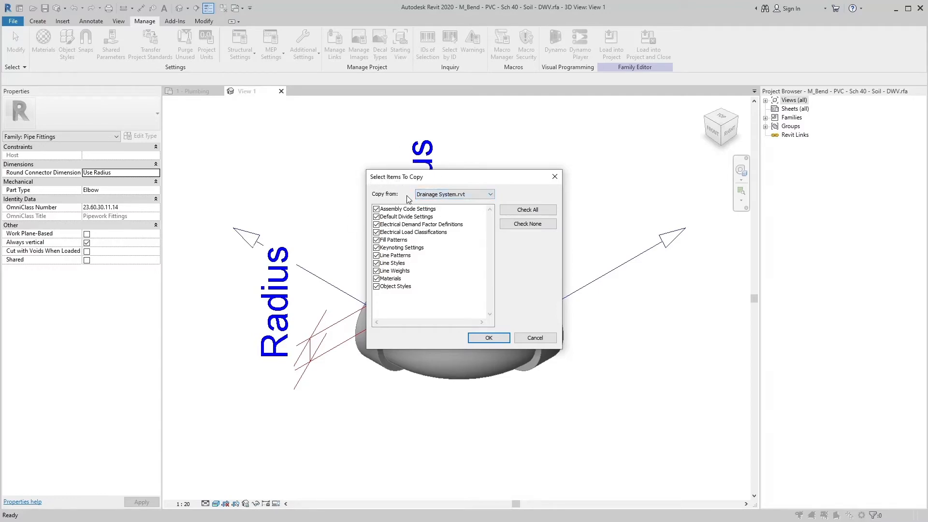
Try excluding Default Divide Settings, Electrical Demand Factor Definitions, Fill Patterns, Line Patterns and Line Weights from the transfer, and reselect all items.
left_click(377, 217)
left_click(377, 225)
left_click(376, 241)
left_click(377, 255)
left_click(377, 271)
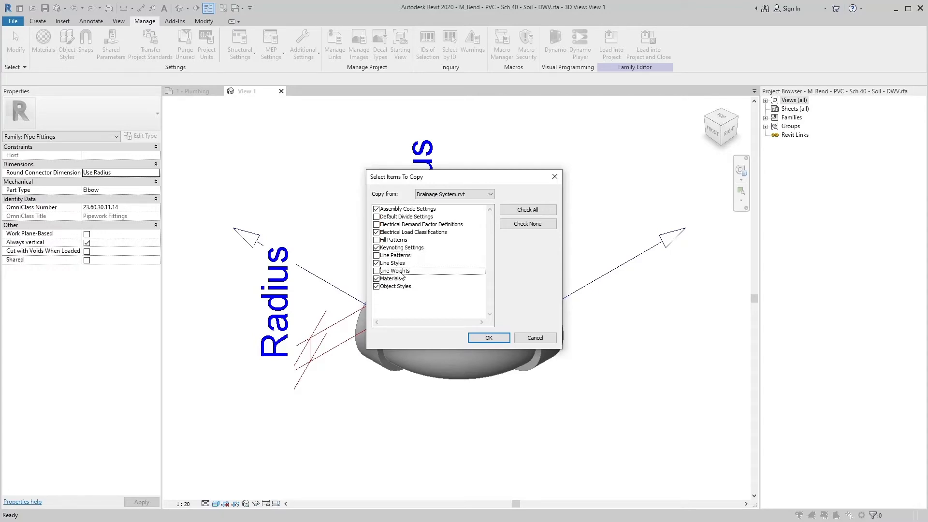
left_click(542, 210)
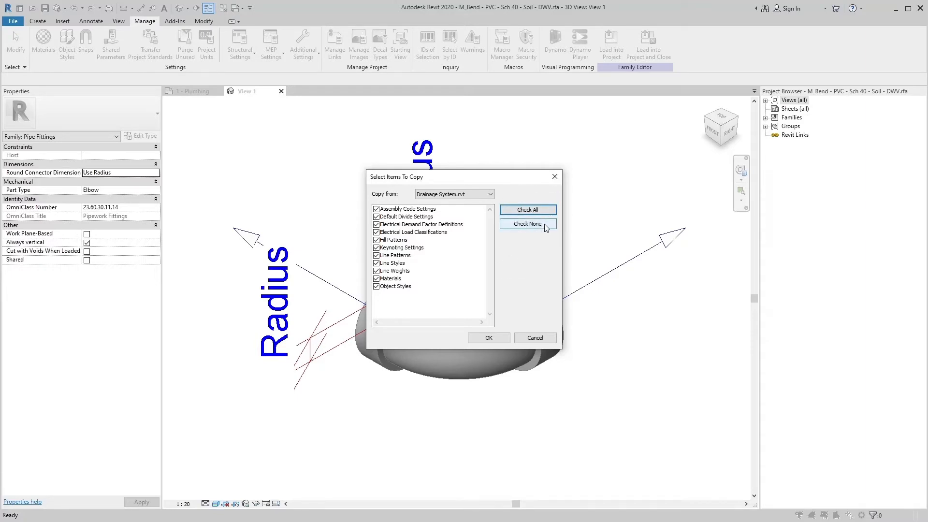
Clear all transfer items except Materials and copy the materials into the elbow family.
left_click(544, 224)
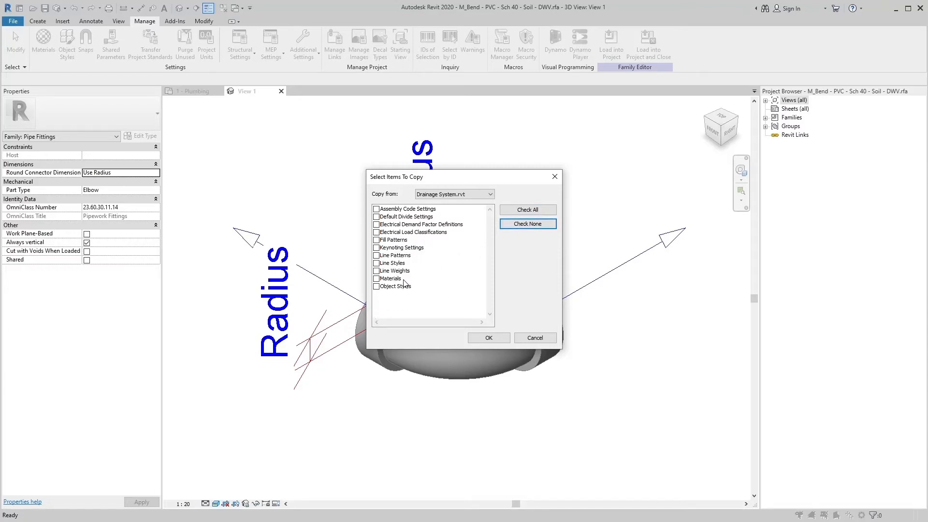
left_click(376, 279)
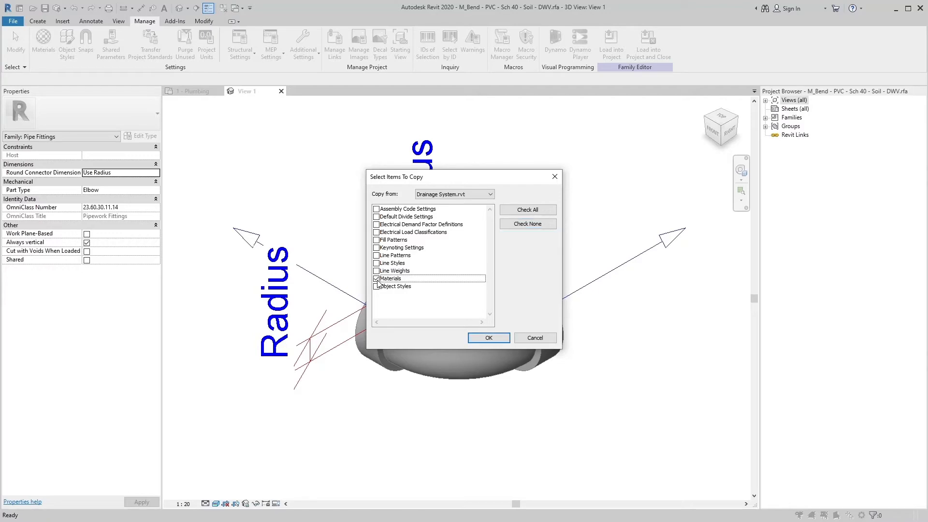
key("ctrl")
left_click(483, 335)
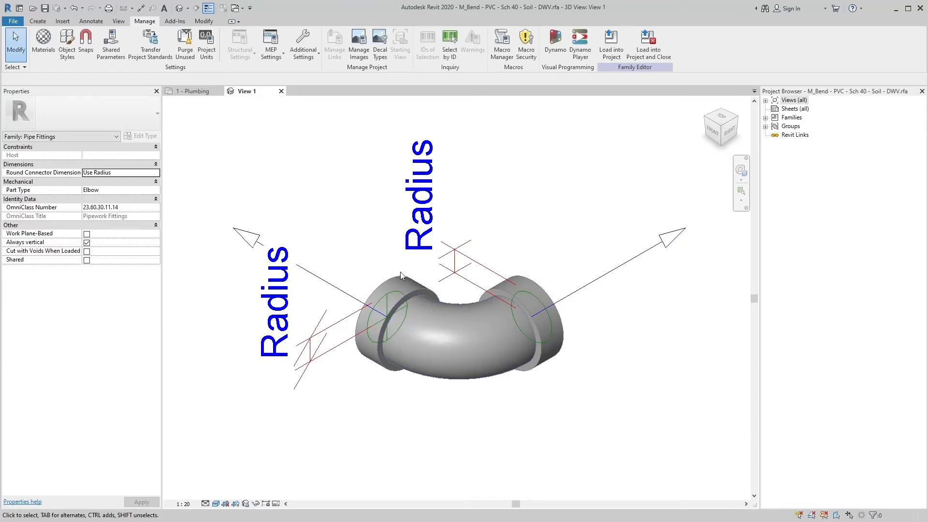
Assign the Soil material to all three sweeps of the elbow family.
left_click(459, 304)
left_click(469, 319, "ctrl")
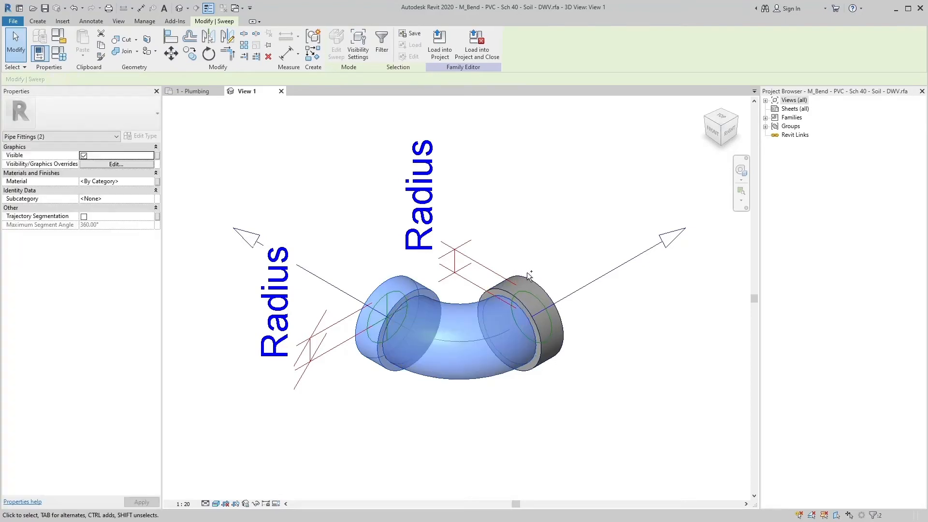
left_click(530, 277, "ctrl")
left_click(134, 182)
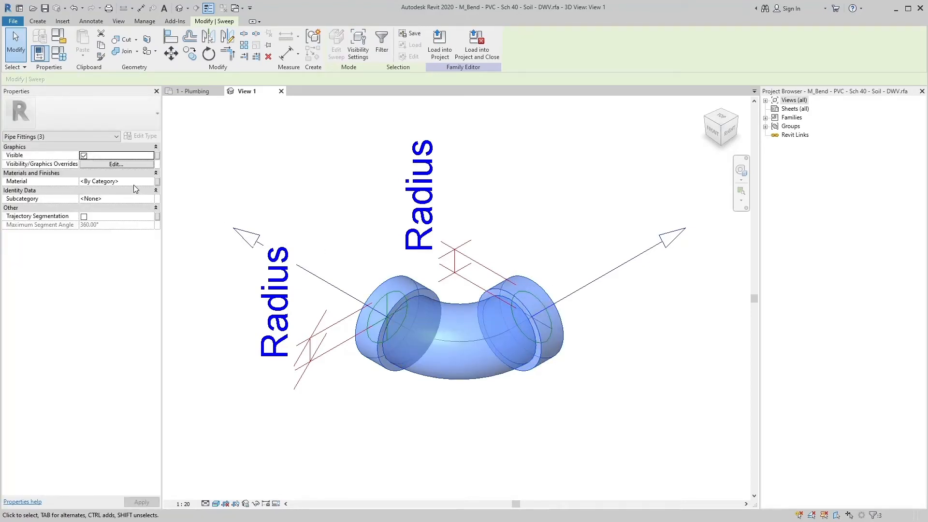
left_click(150, 181)
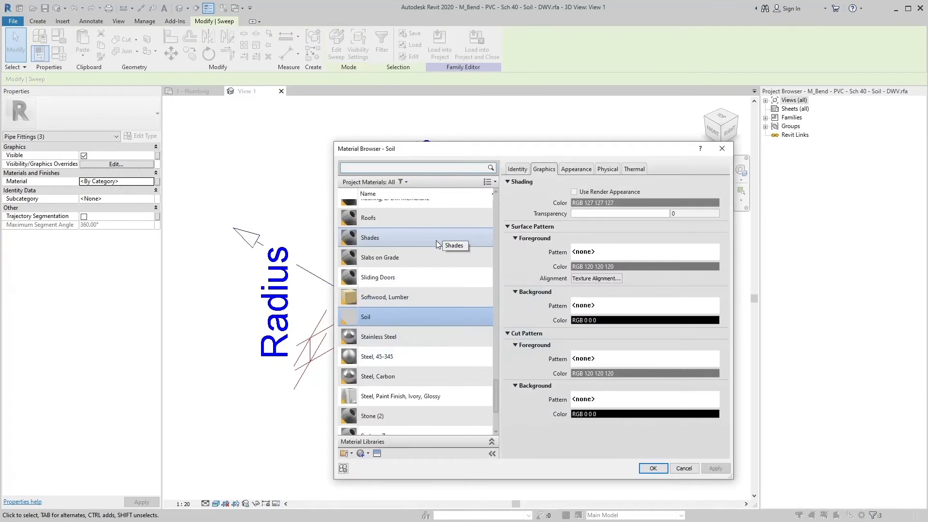
left_click(438, 229)
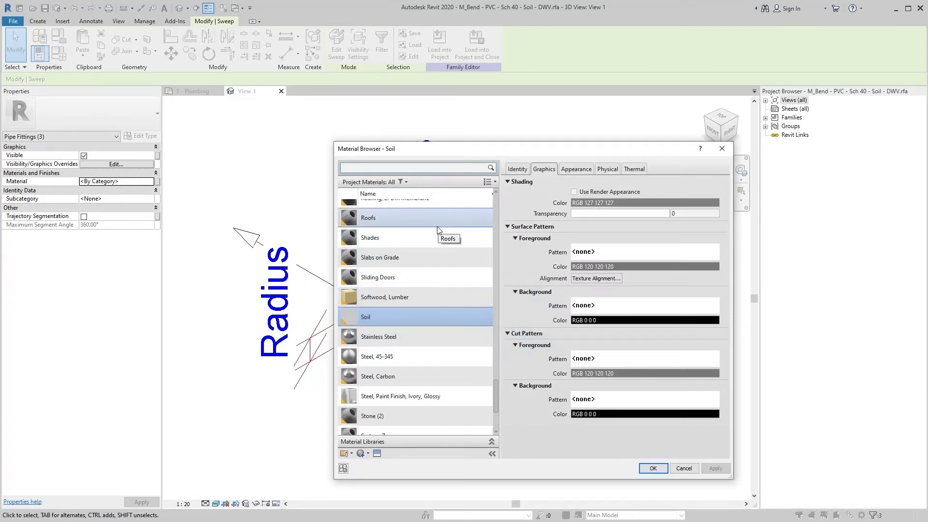
left_click(426, 269)
scroll(425, 268, "down", 1)
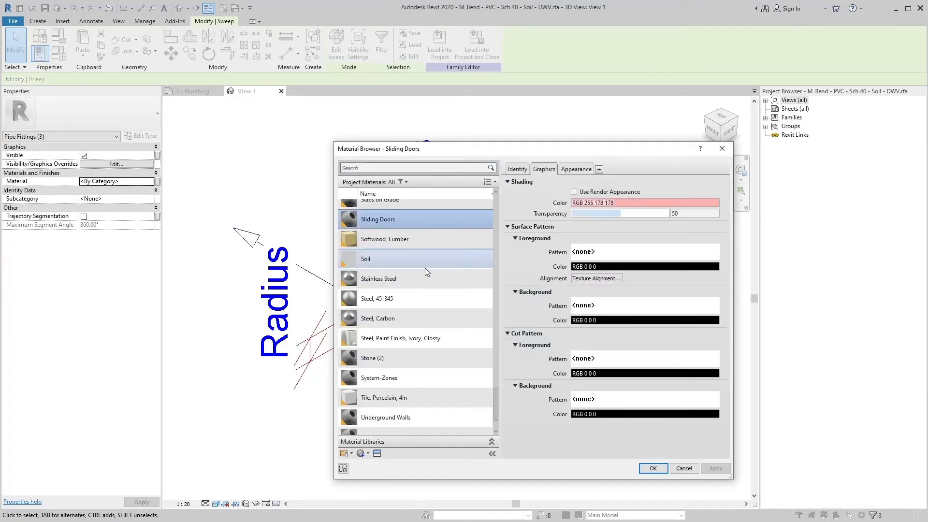
left_click(417, 259)
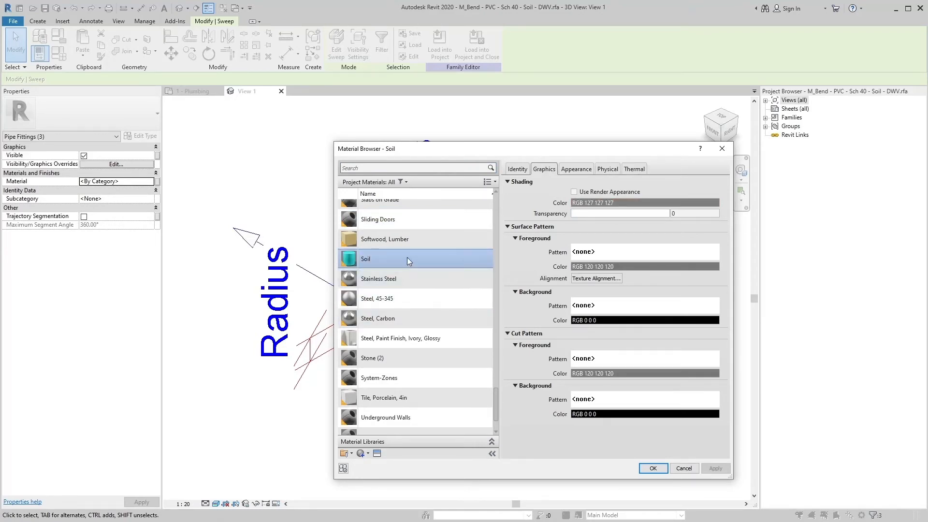
left_click(653, 468)
left_click(467, 425)
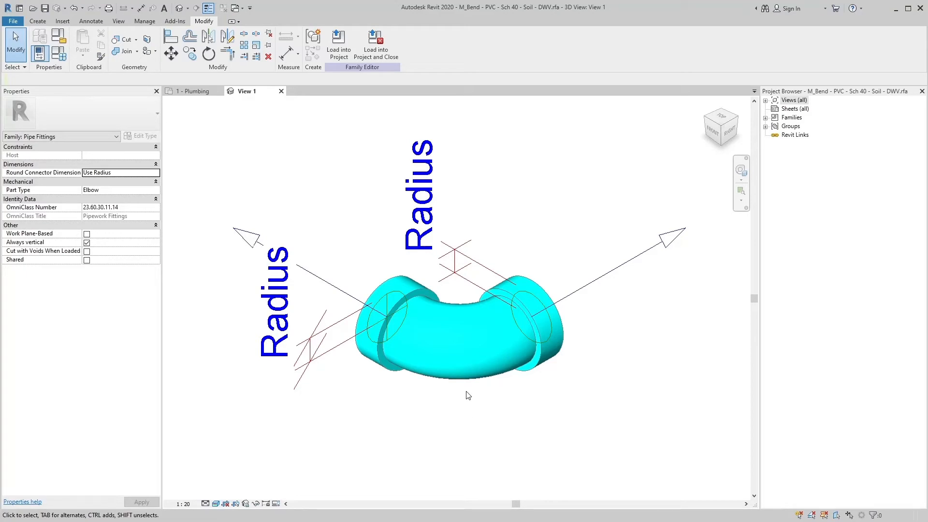
Load the elbow family into the drainage project and place one free instance between the two soil branches.
left_click(339, 54)
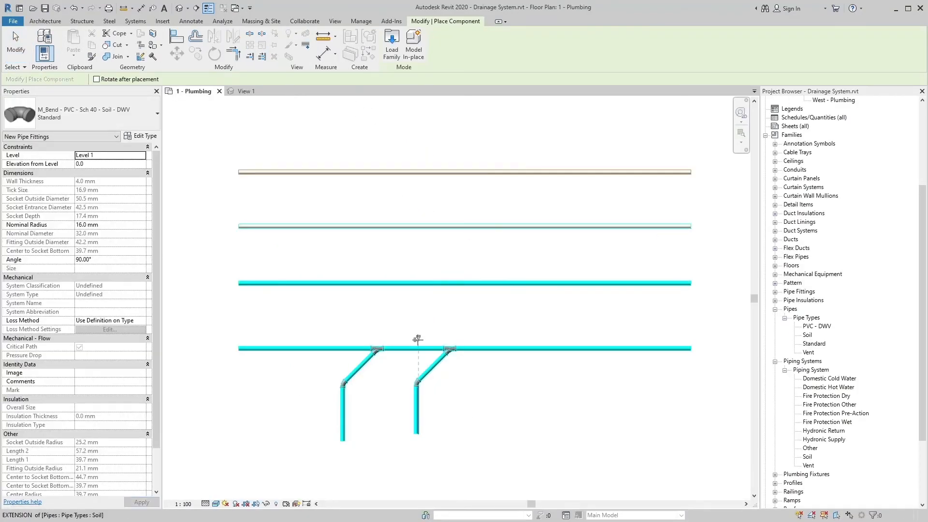
scroll(417, 338, "up", 3)
middle_click_drag(419, 337, 436, 244)
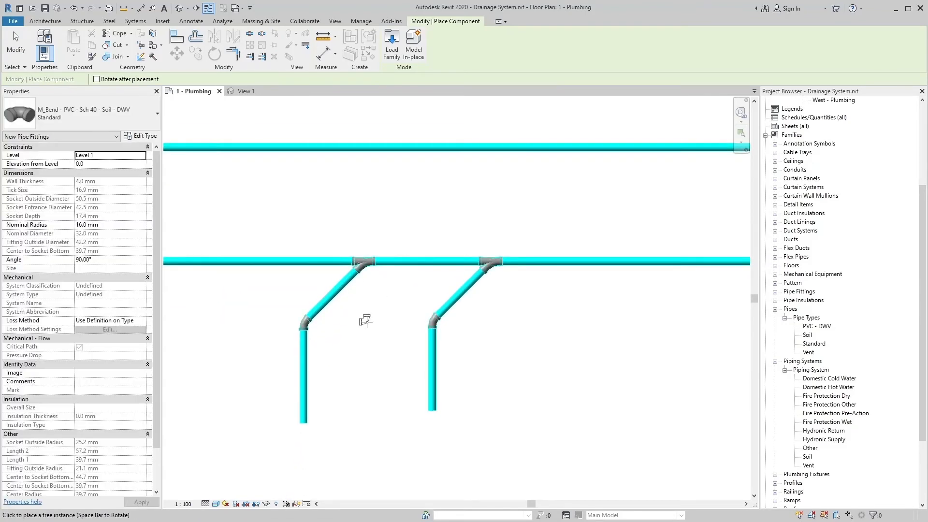
left_click(367, 322)
key("Escape")
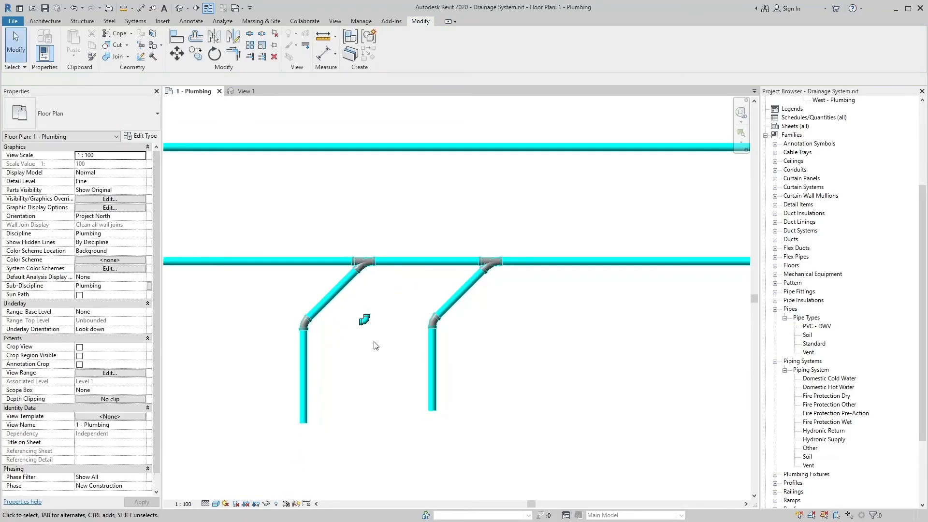
Draw a third 50 mm soil branch off the lower main, with a 45° diagonal and a straight run about 765 mm long at 1% upward slope.
scroll(372, 341, "down", 4)
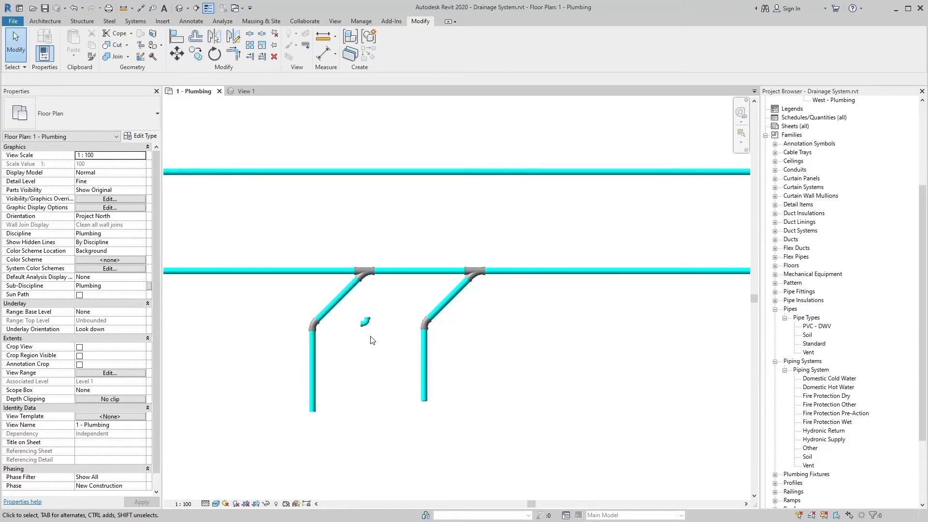
middle_click_drag(482, 371, 474, 390)
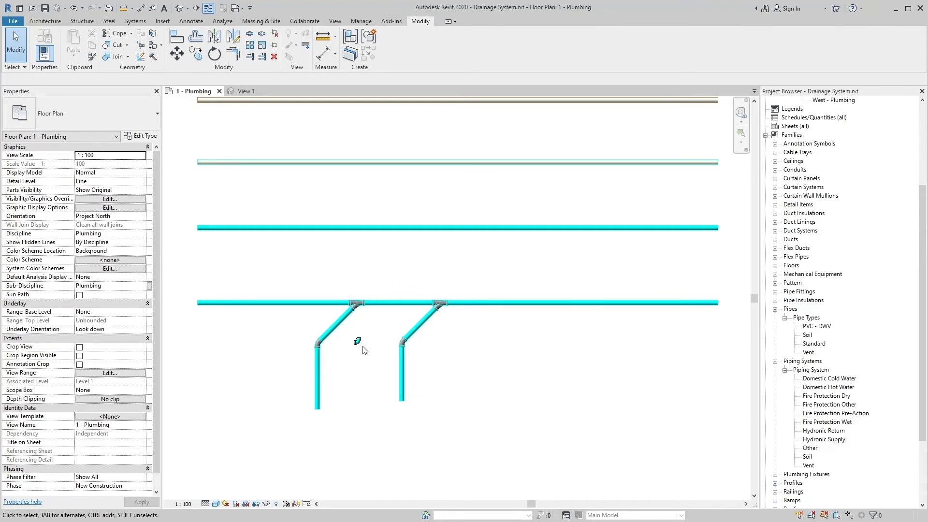
left_click(137, 21)
left_click(388, 43)
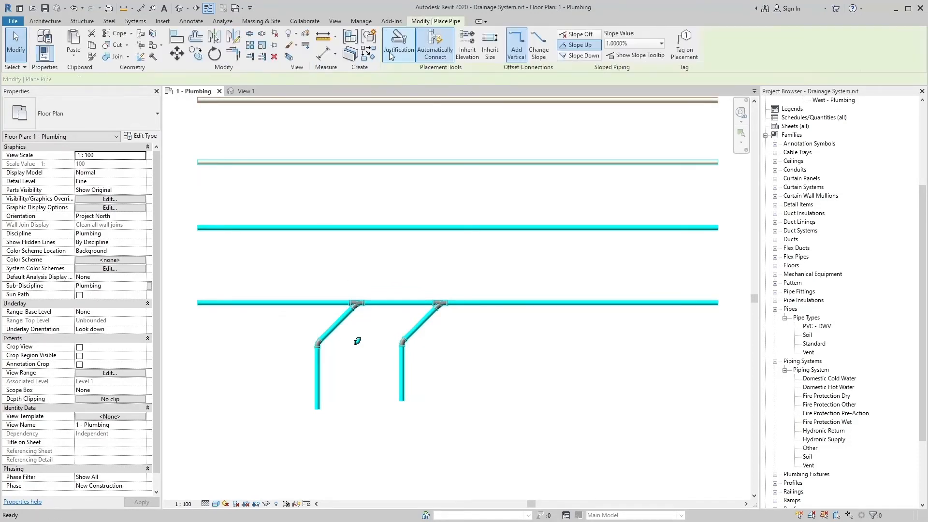
left_click(486, 303)
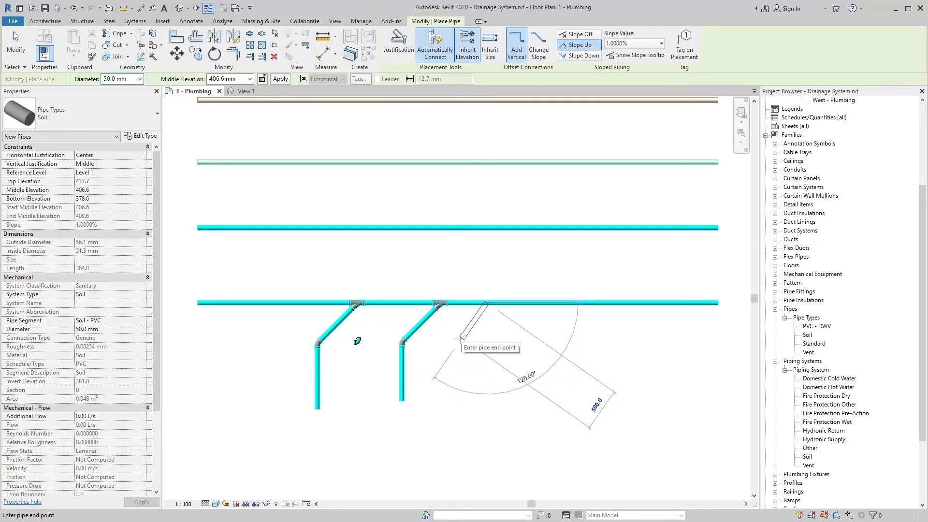
left_click(455, 400)
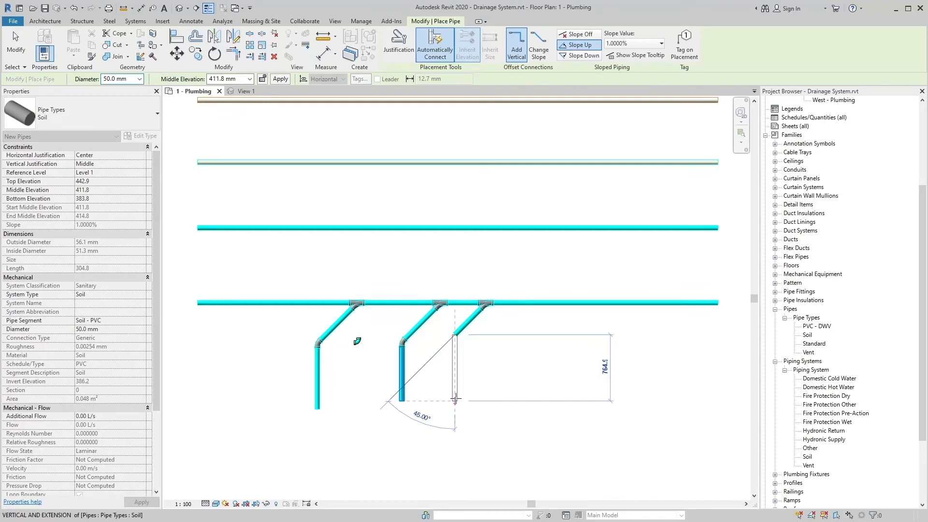
key("Escape")
key("Escape")
Set the elbow in the Soil pipe type's routing preferences to M_Bend - PVC - Sch 40 - Soil - DWV: Standard.
scroll(410, 383, "up", 1)
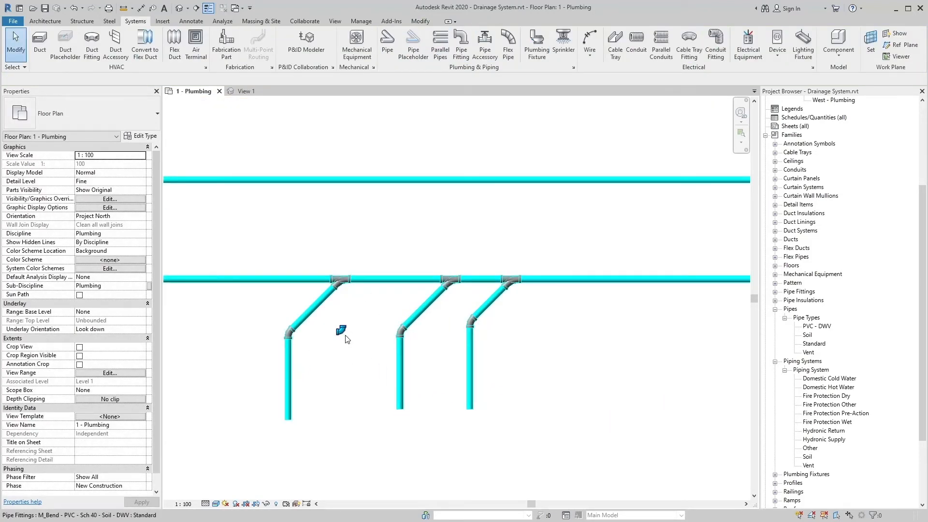
left_click(482, 331)
left_click(482, 330)
left_click(807, 335)
right_click(806, 335)
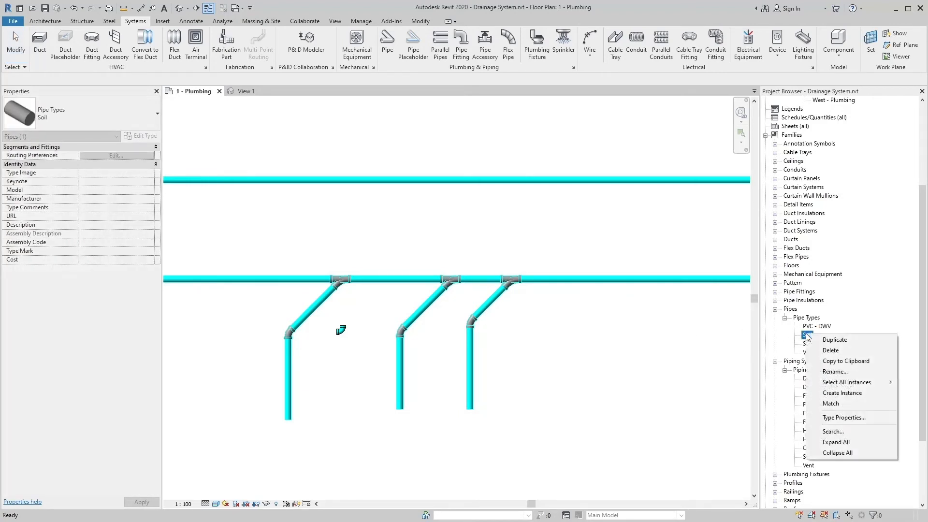
left_click(870, 417)
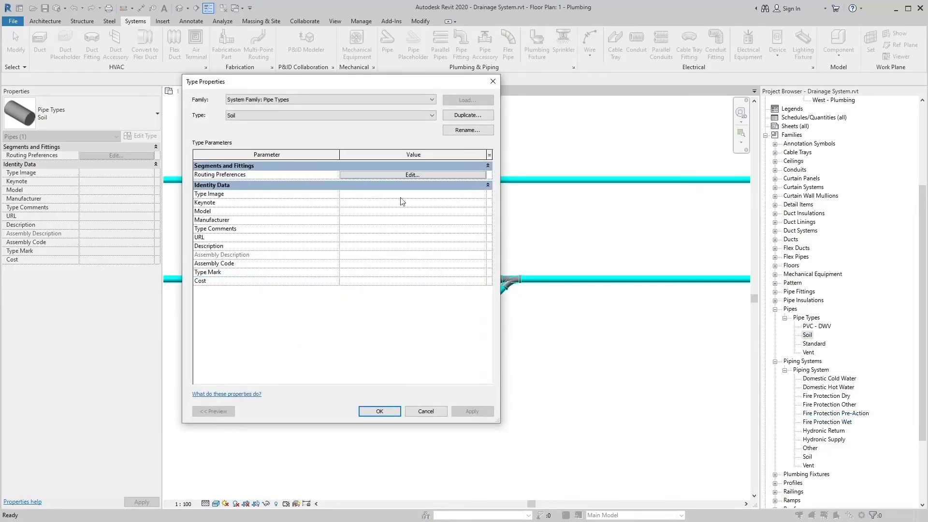
left_click(379, 175)
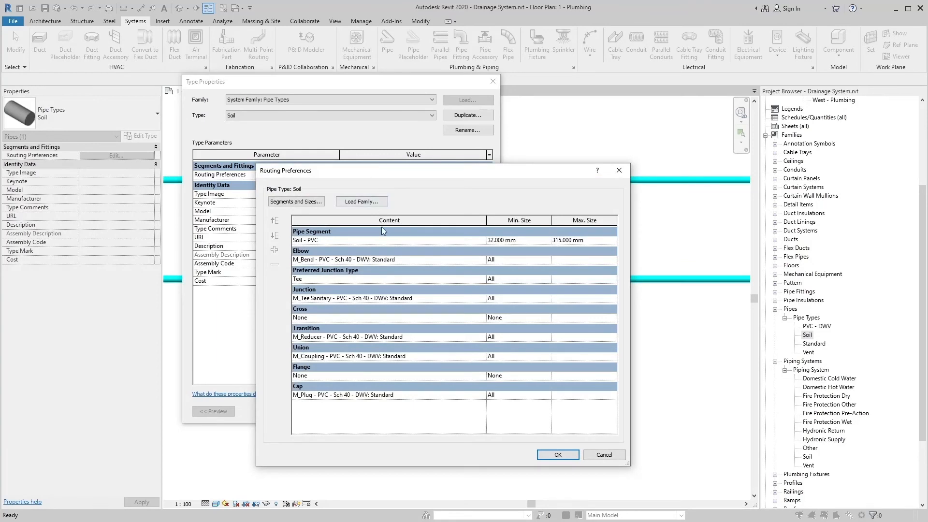
left_click(416, 260)
left_click(482, 260)
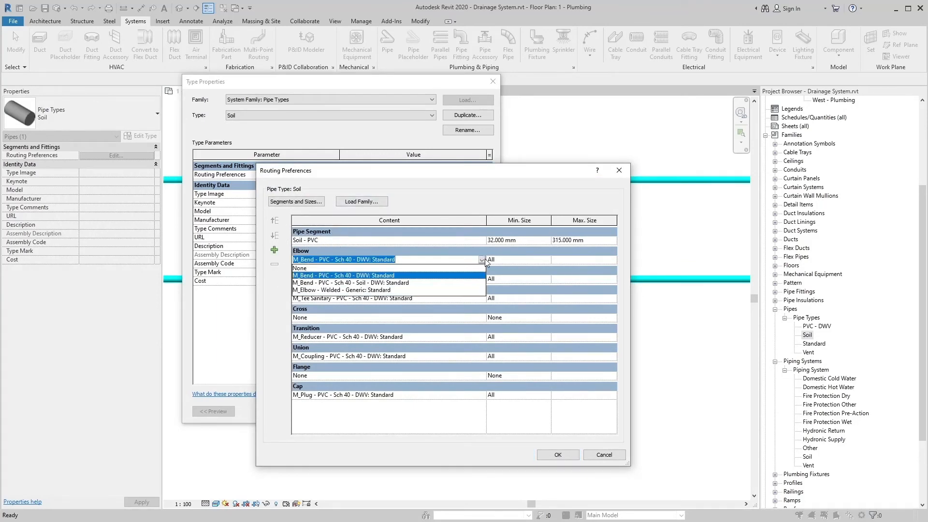
left_click(377, 282)
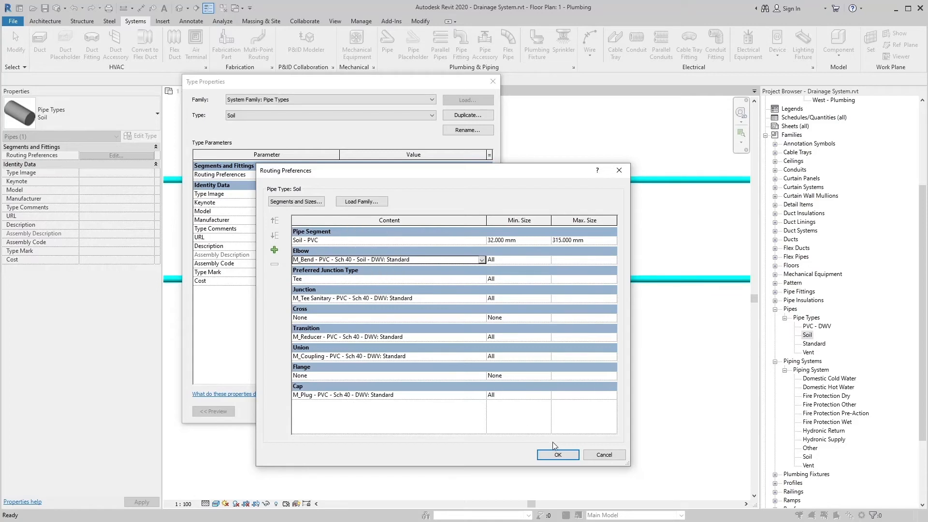
left_click(557, 454)
left_click(380, 412)
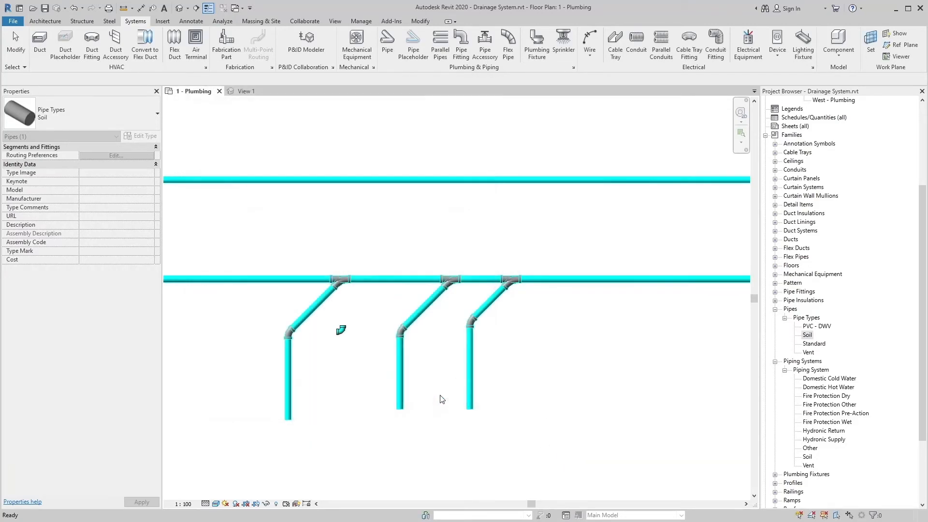
Draw a fourth 50 mm soil branch off the lower main, with a 45° diagonal about 520 mm long and a straight run parallel to the other branches.
left_click(387, 46)
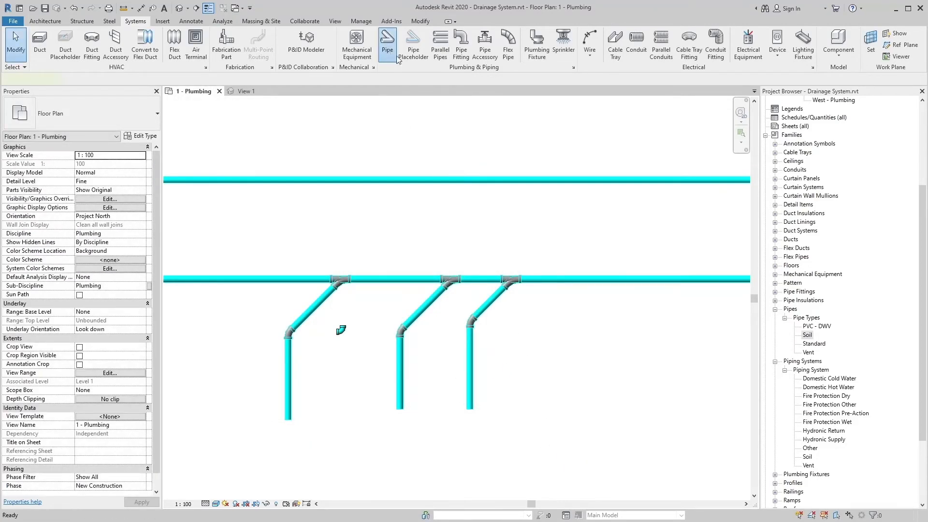
left_click(573, 279)
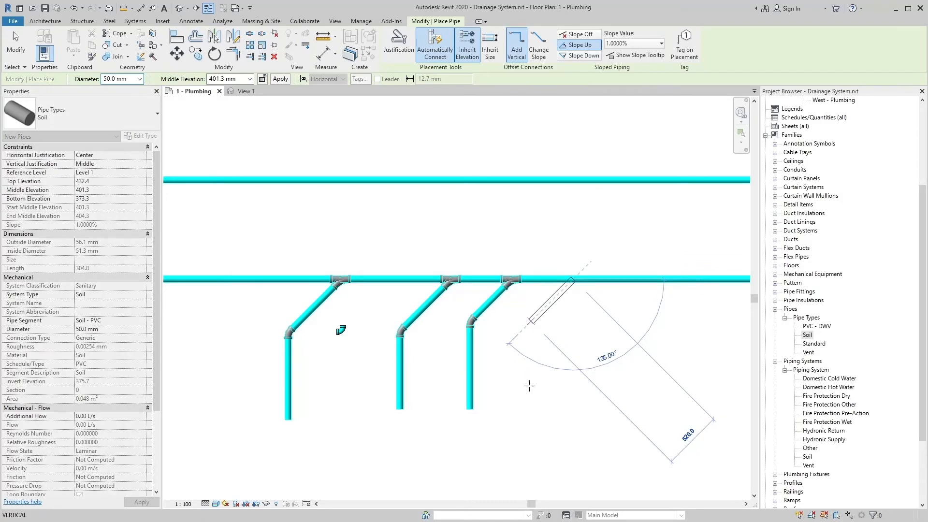
left_click(533, 326)
left_click(529, 387)
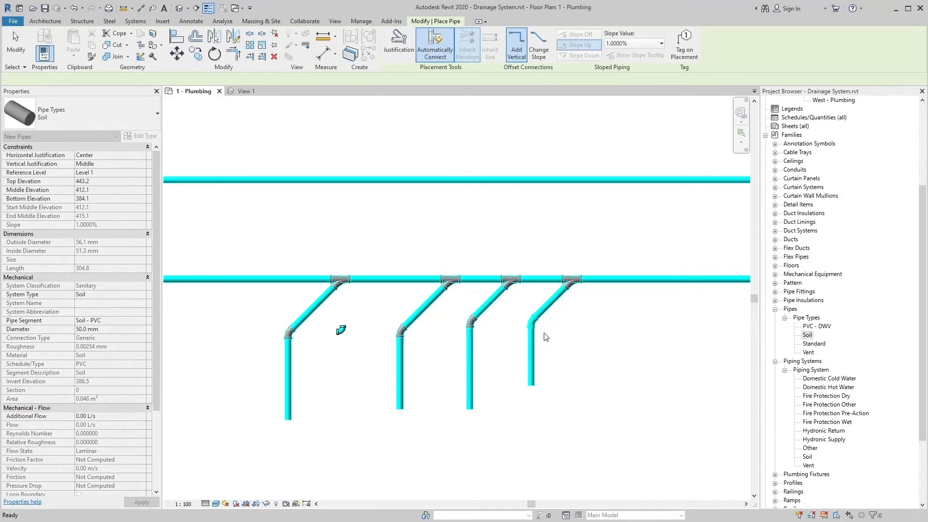
key("Escape")
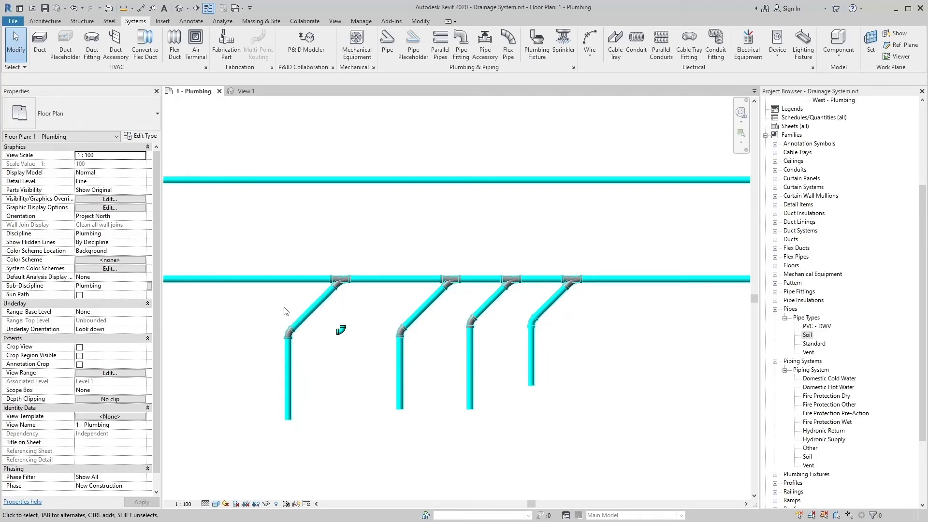
Change the elbows on the first three branches to the Standard type of M_Bend - PVC - Sch 40 - Soil - DWV.
left_click_drag(261, 307, 302, 347)
left_click_drag(370, 354, 498, 307, "ctrl")
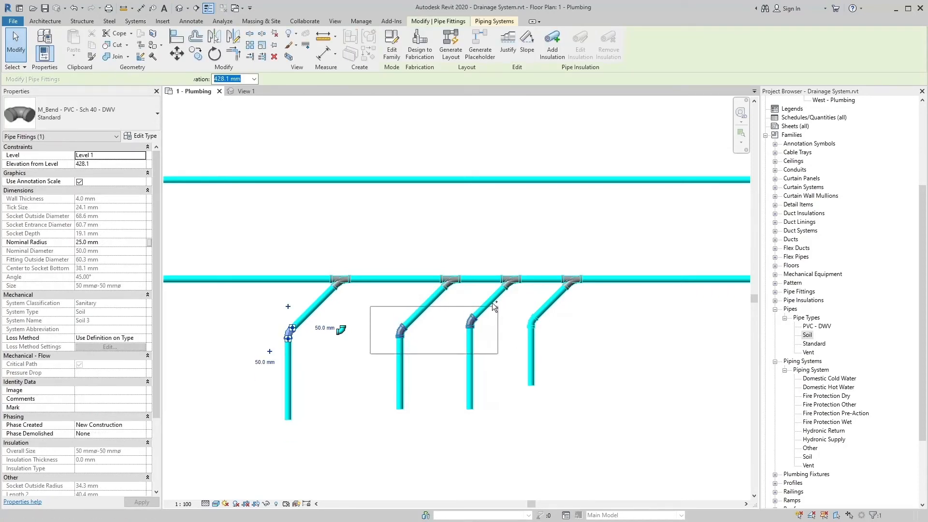
left_click(105, 115)
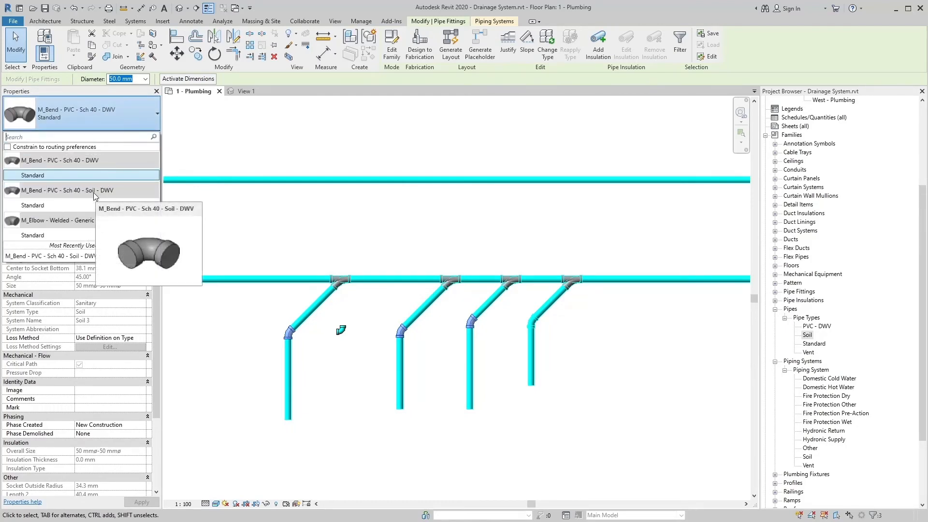
left_click(74, 205)
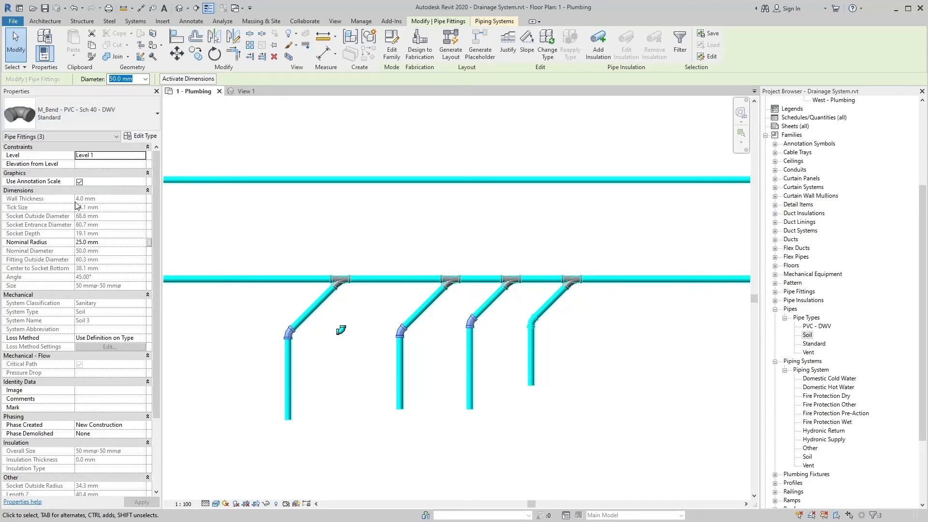
left_click(339, 365)
Open the sanitary tee family used at the fourth branch's junction for editing.
scroll(346, 360, "down", 1)
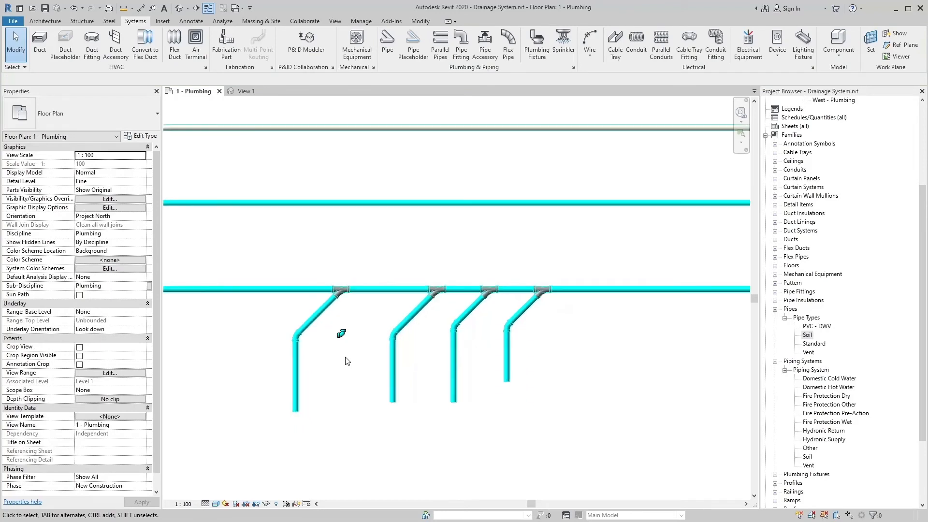
scroll(472, 419, "down", 1)
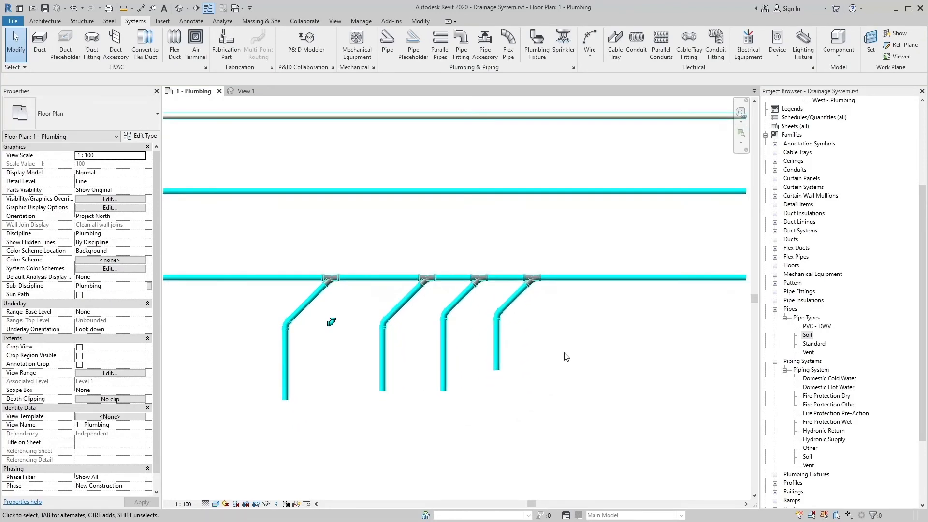
left_click(536, 289)
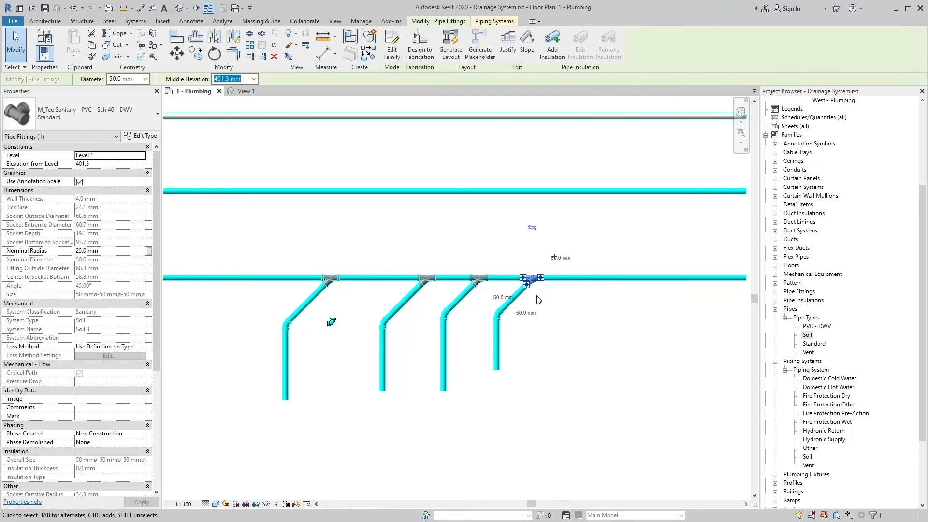
left_click(539, 300)
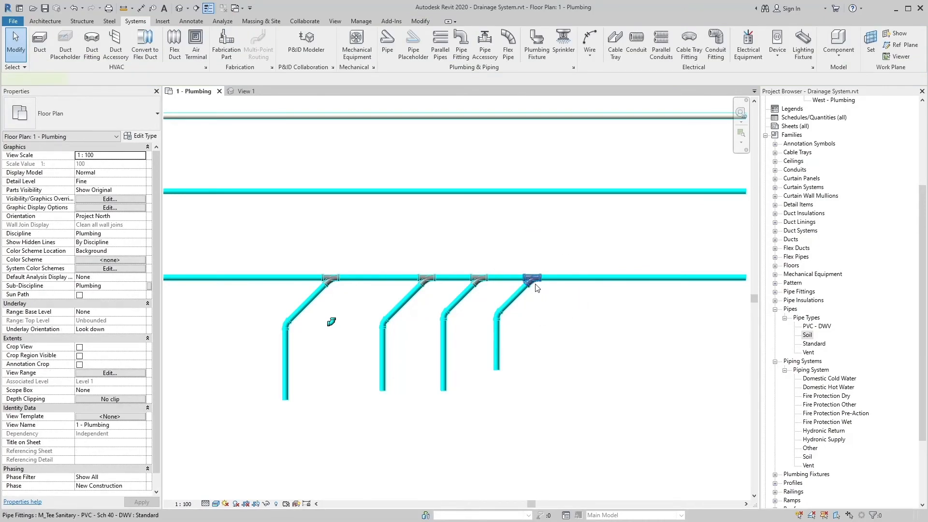
left_click(537, 289)
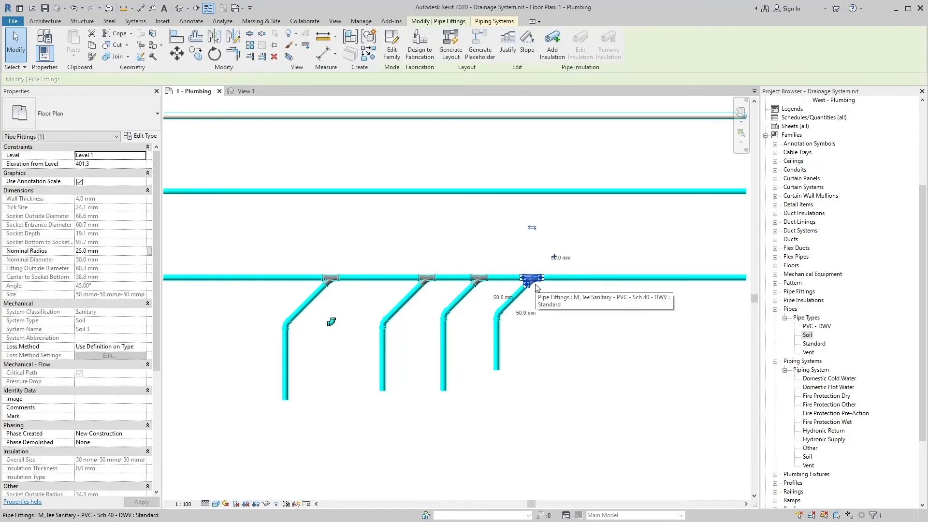
left_click(393, 53)
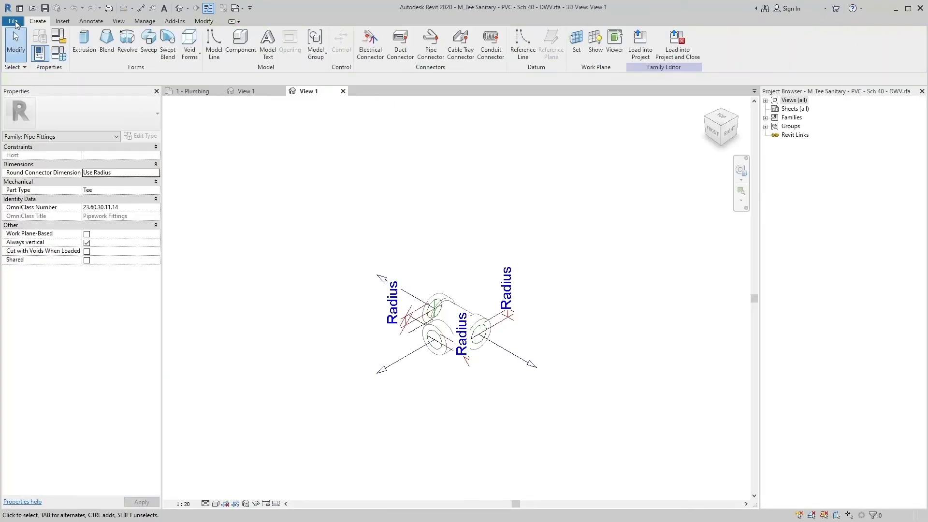
Save the sanitary tee family as M_Tee Sanitary - PVC - Sch 40 - Soil - DWV.rfa in the Revit Lectures folder.
left_click(13, 21)
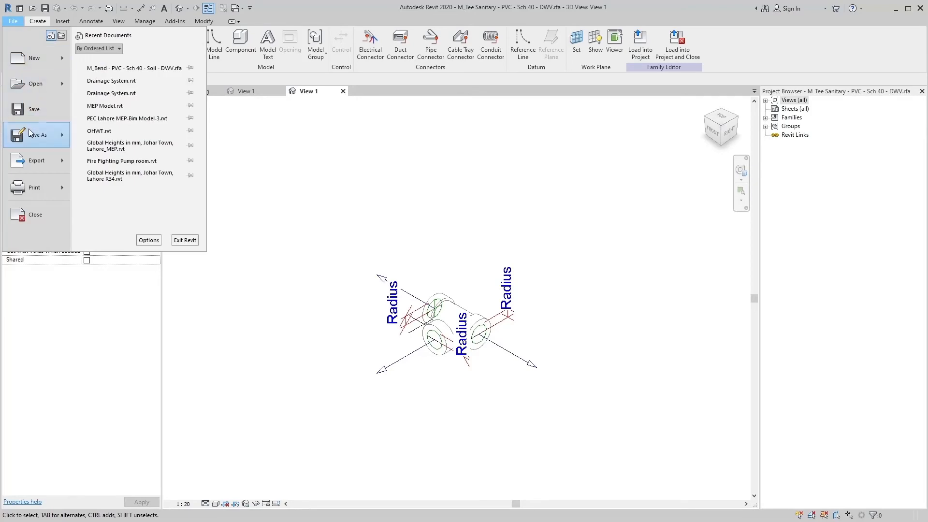
mouse_move(31, 130)
left_click(105, 133)
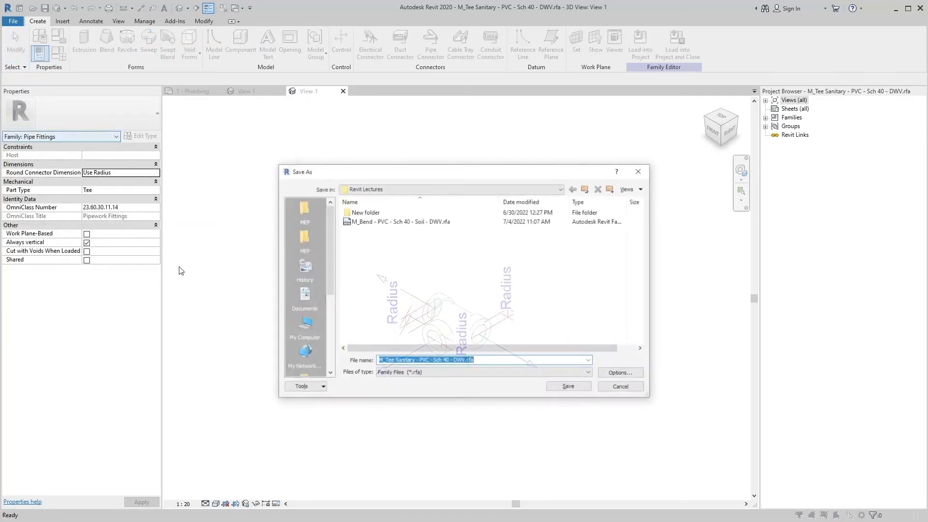
key("Left")
key("Left")
key("Left")
key("Left")
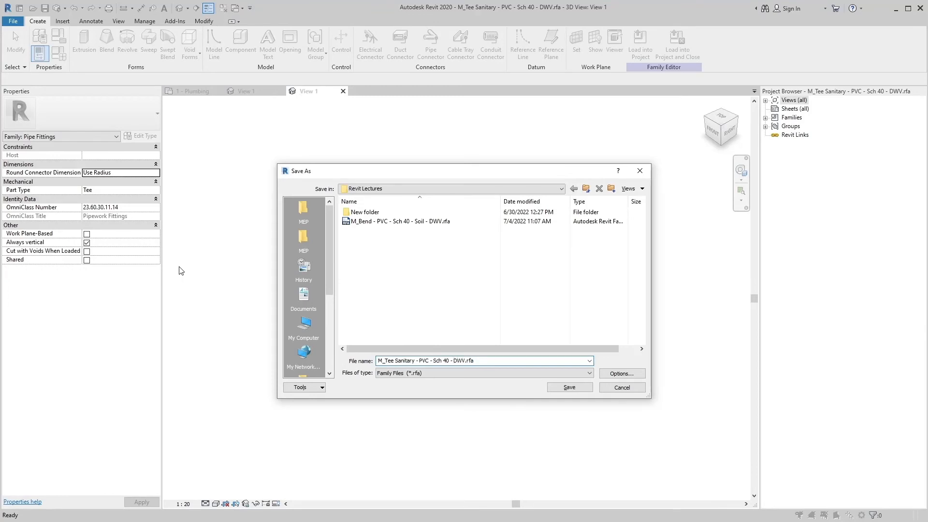
type("Soil -")
left_click(574, 388)
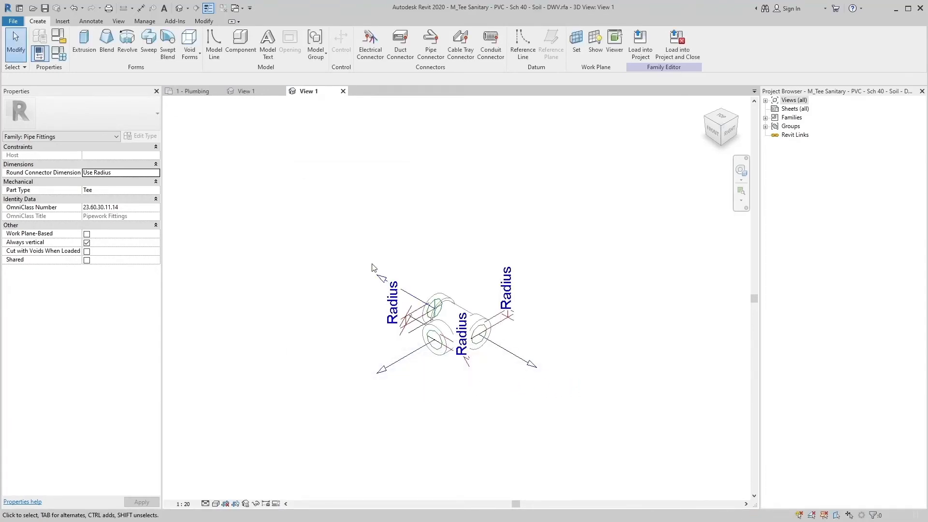
Transfer only the Materials project standards from Drainage System.rvt into the tee family.
left_click(145, 21)
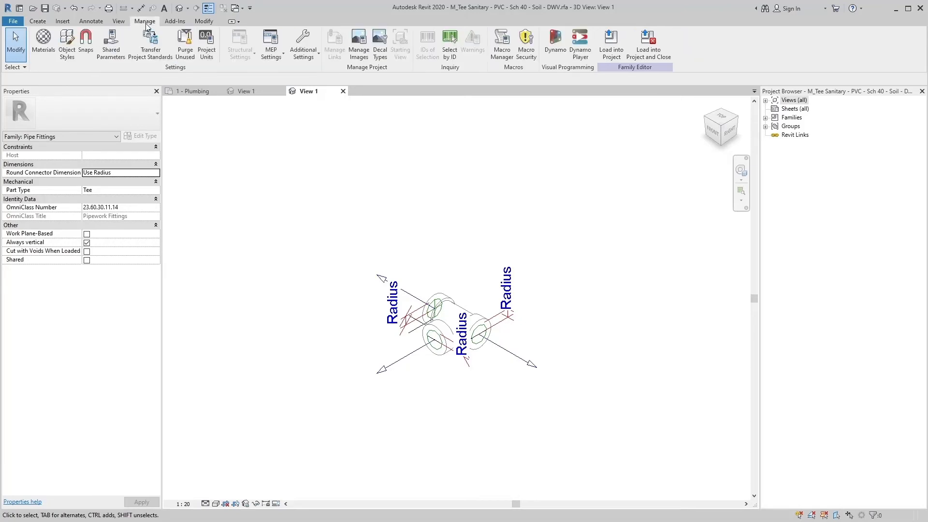
left_click(151, 41)
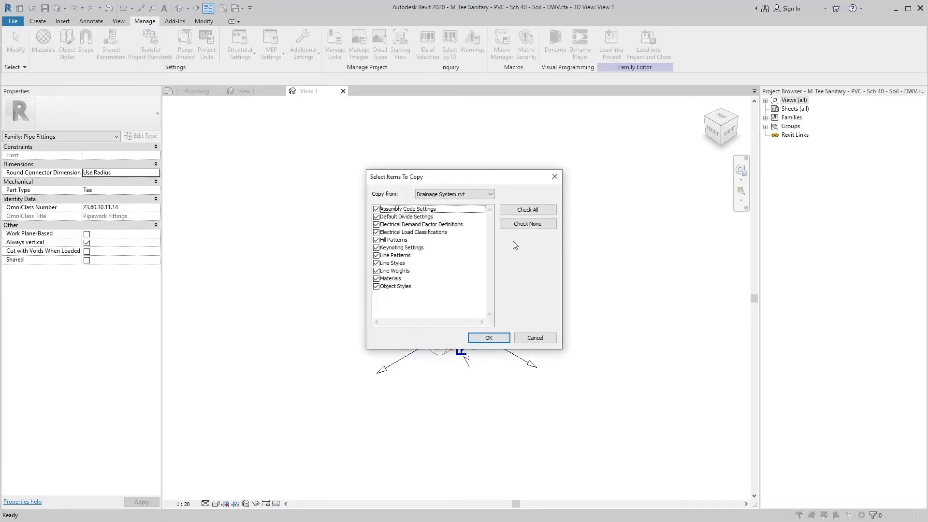
left_click(526, 226)
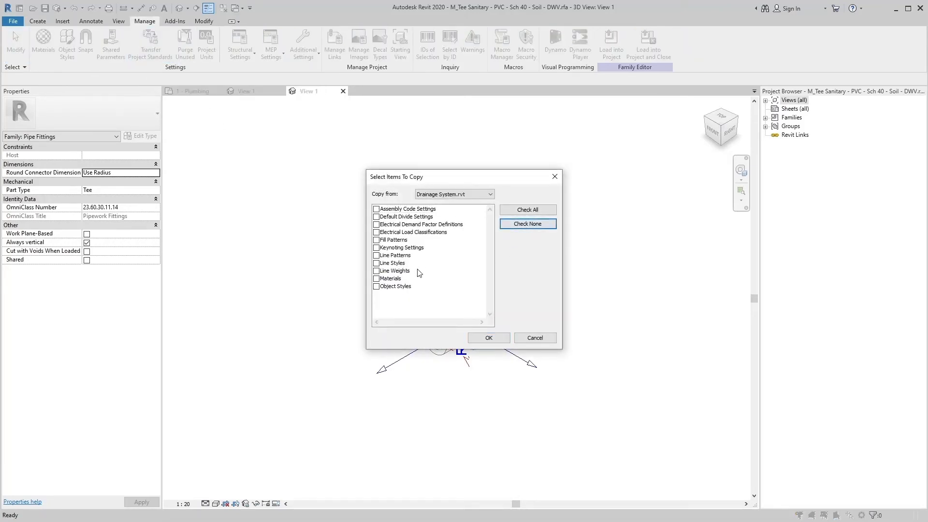
left_click(377, 279)
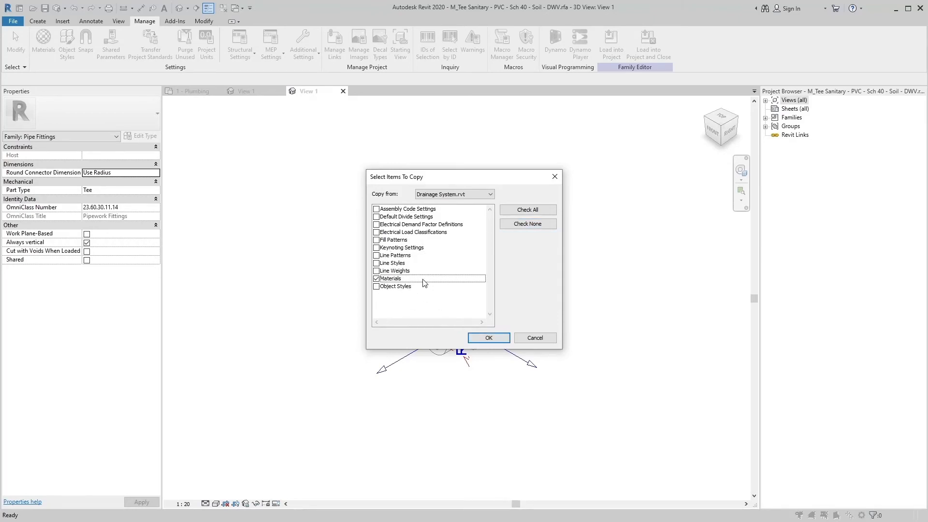
left_click(490, 339)
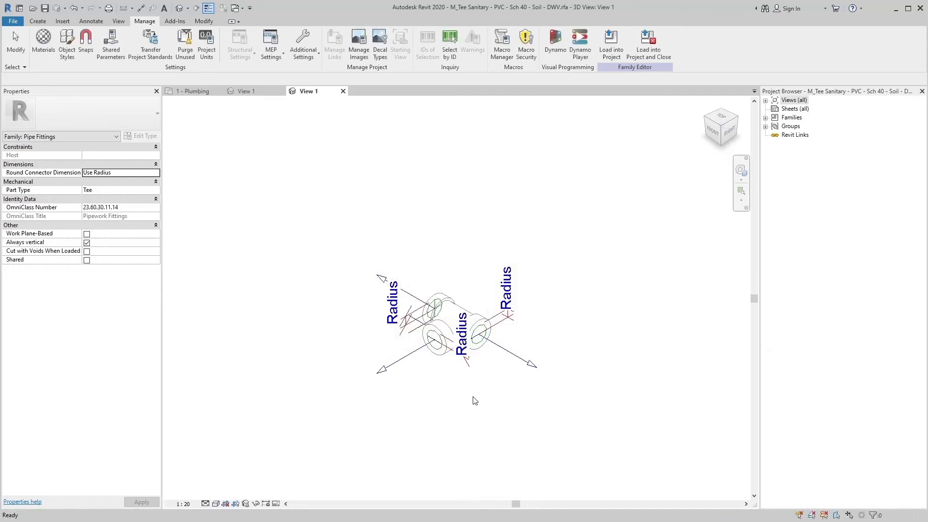
Assign the Soil material to all of the tee's Pipe Fittings solids, excluding the lines, and display the 3D view shaded.
left_click_drag(401, 247, 503, 376)
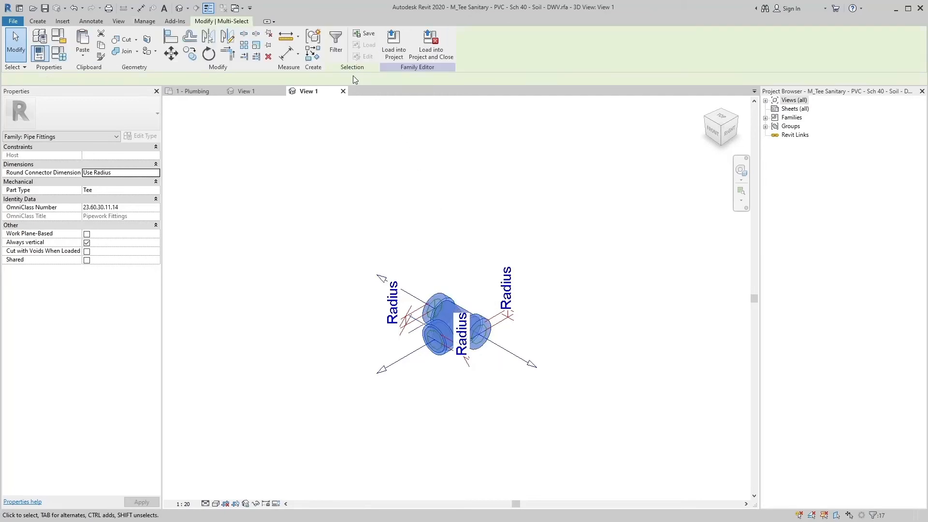
left_click(336, 43)
left_click(379, 203)
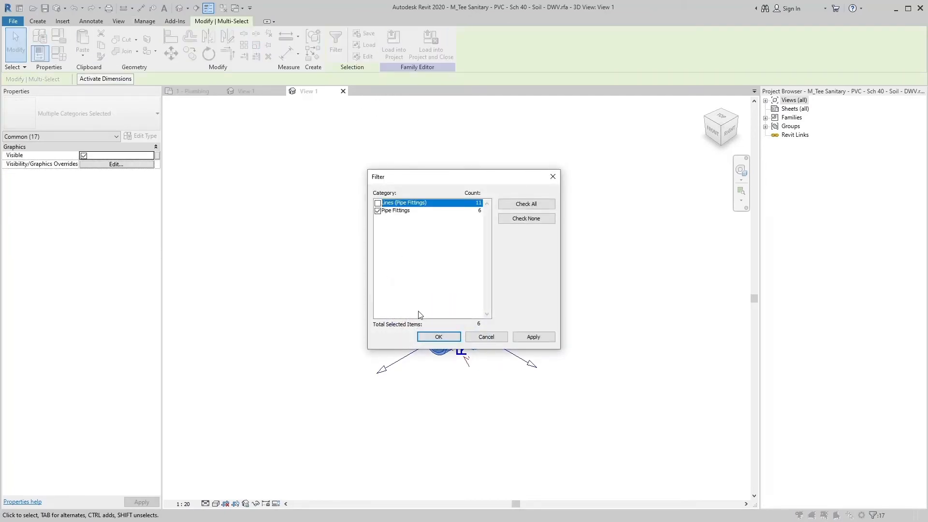
left_click(438, 337)
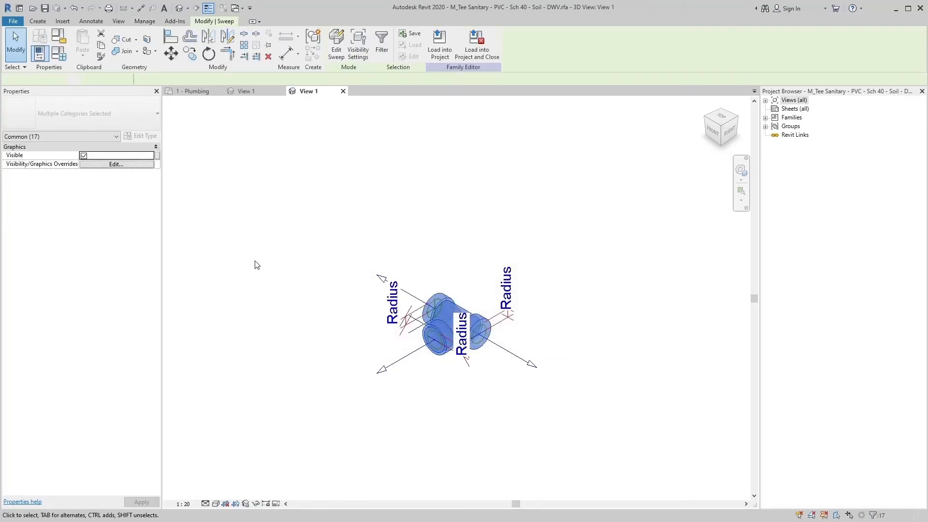
left_click(135, 181)
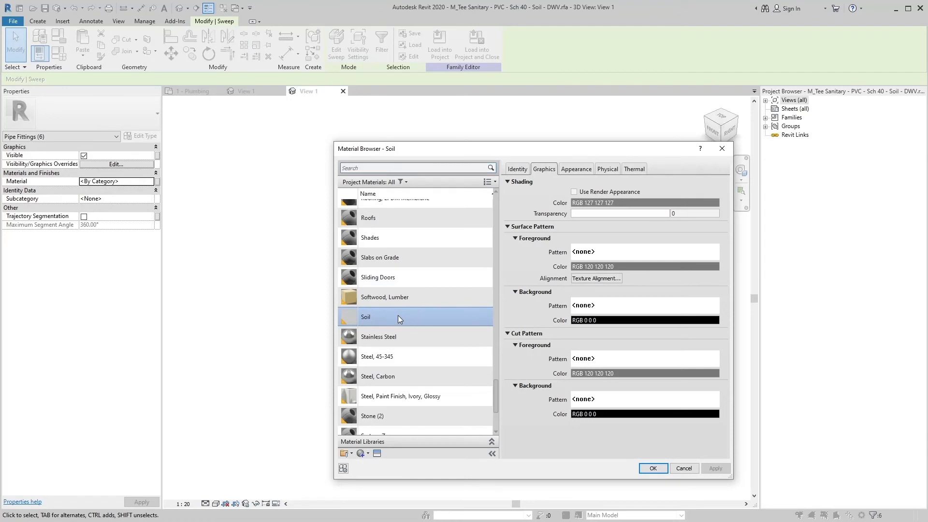
left_click(653, 468)
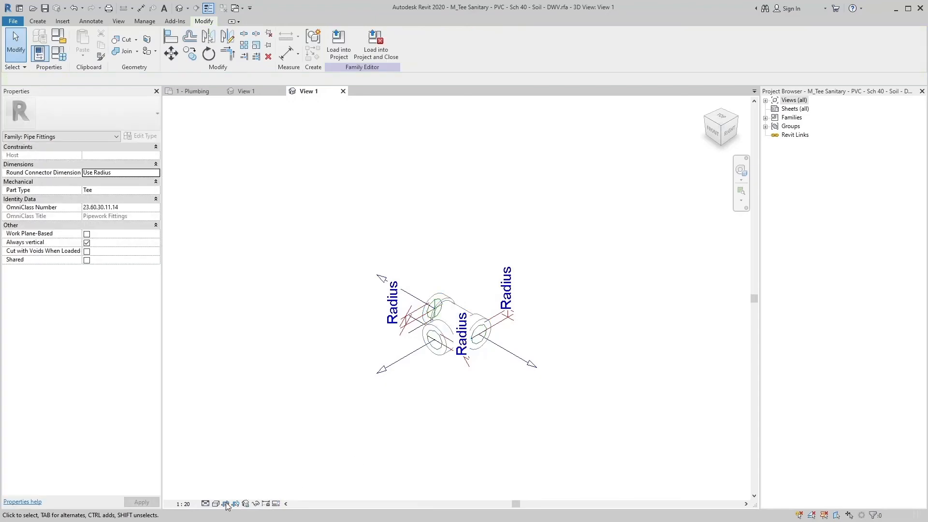
left_click(227, 506)
left_click(254, 471)
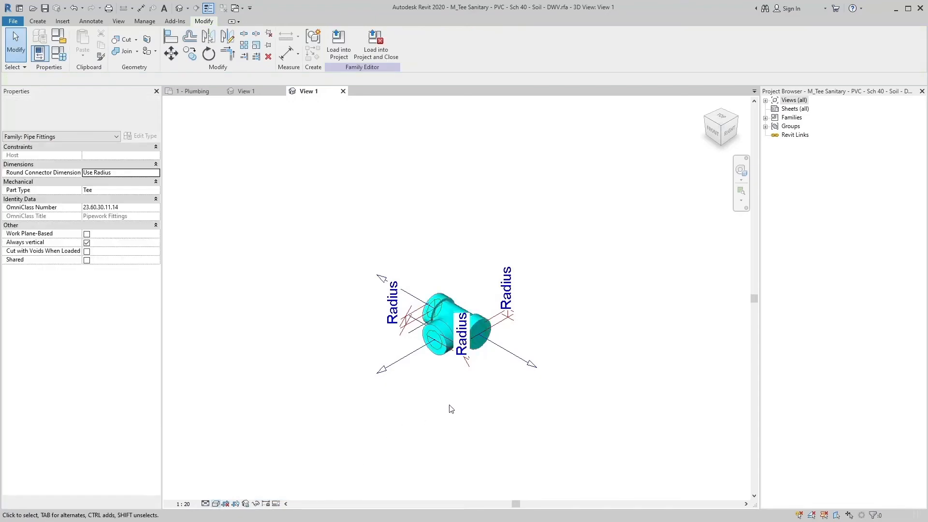
key("ctrl")
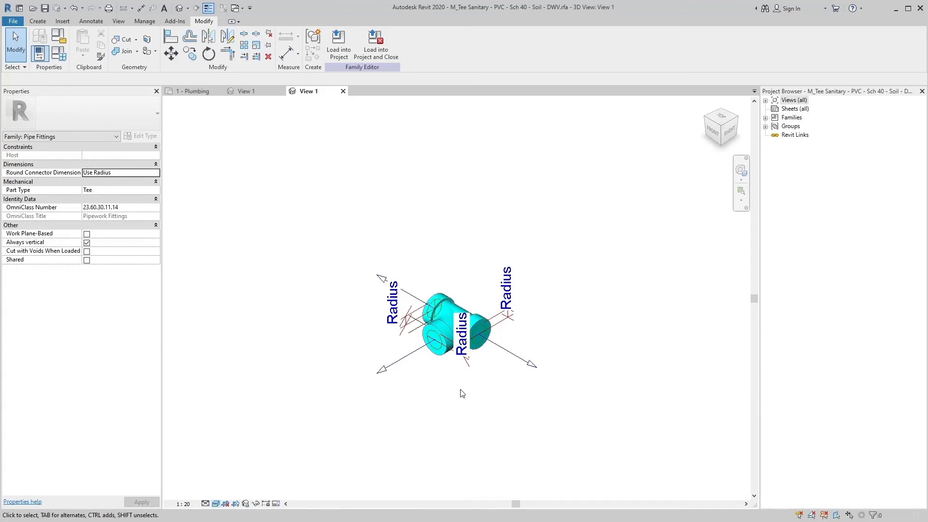
Load the tee family into Drainage System.rvt only and place one instance just above the lower main, between the first two branches.
left_click(340, 48)
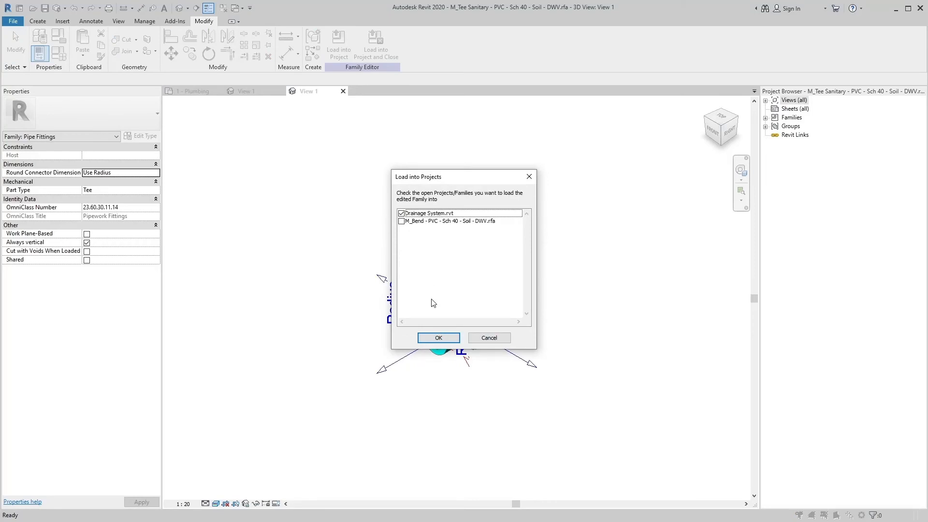
left_click(439, 338)
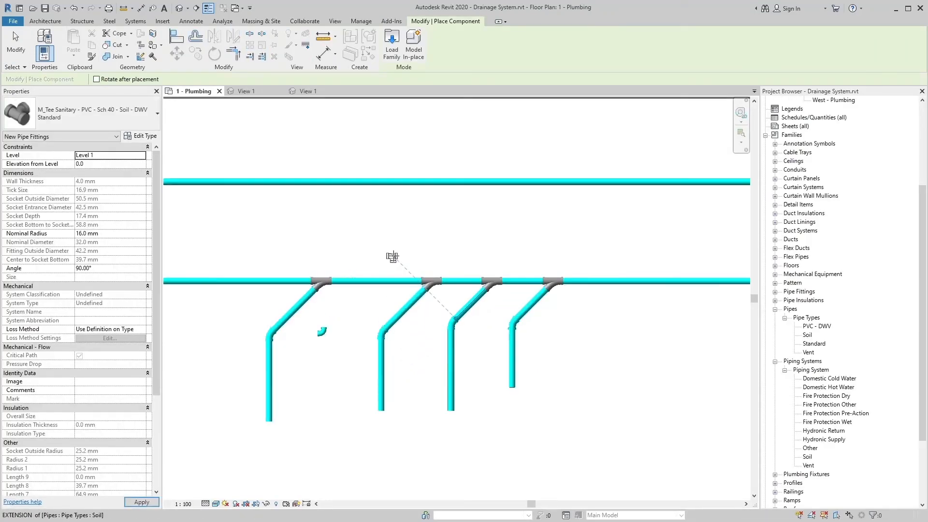
left_click(362, 260)
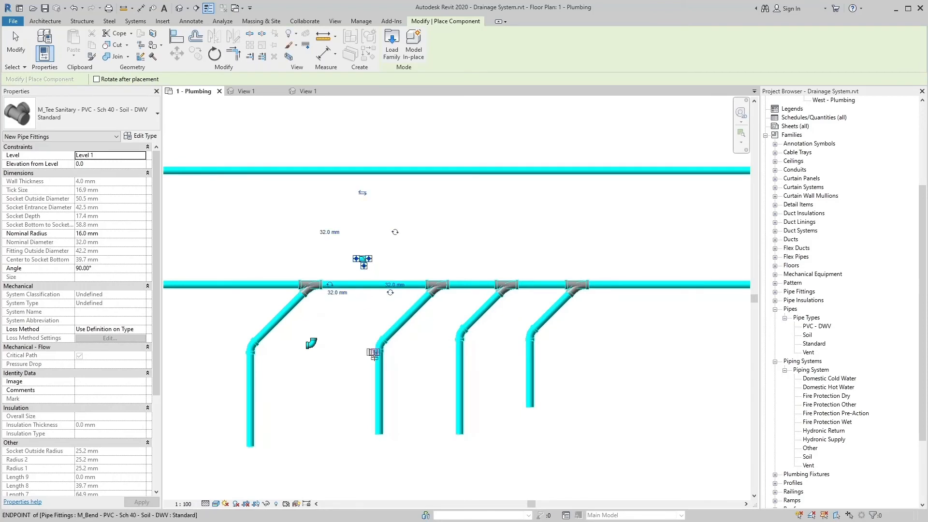
key("Escape")
Set the junction in the Soil pipe type's routing preferences to M_Tee Sanitary - PVC - Sch 40 - Soil - DWV: Standard.
scroll(364, 332, "down", 3)
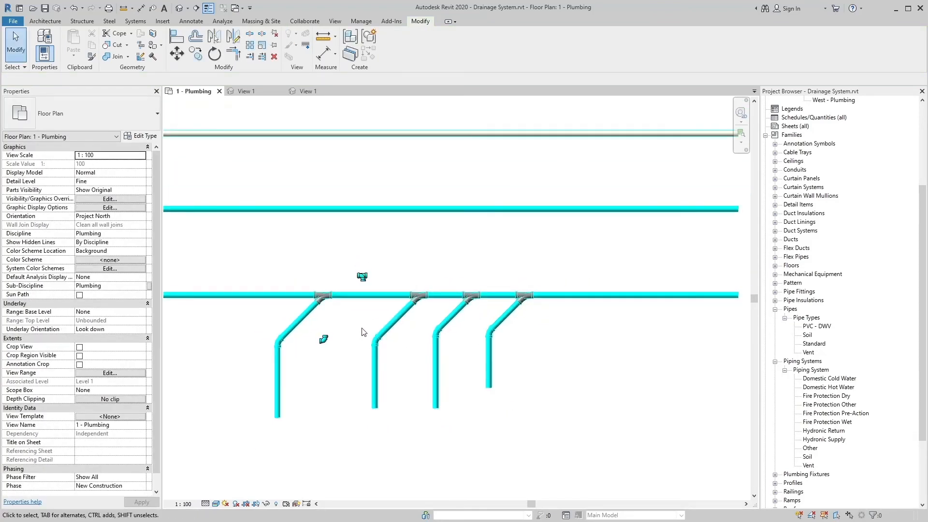
scroll(479, 384, "down", 1)
middle_click_drag(479, 385, 482, 365)
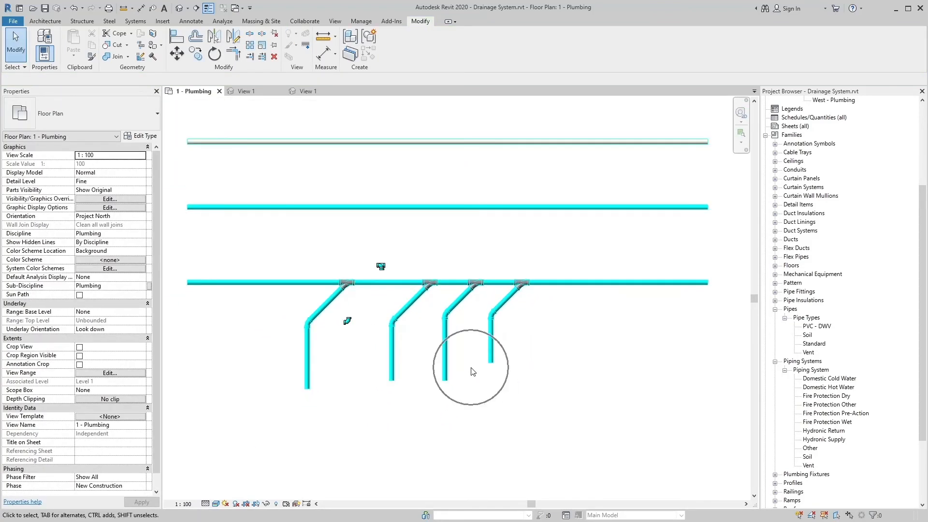
left_click(808, 335)
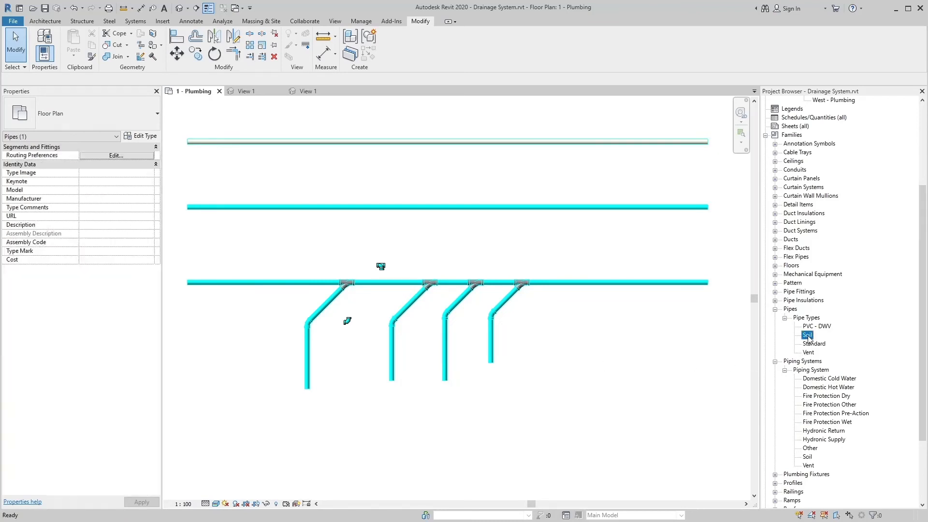
right_click(807, 335)
left_click(835, 419)
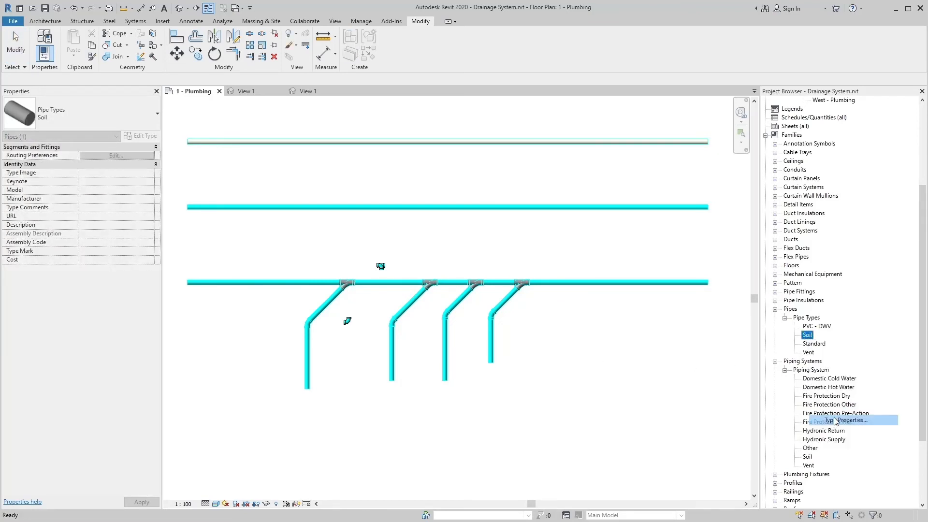
left_click(412, 174)
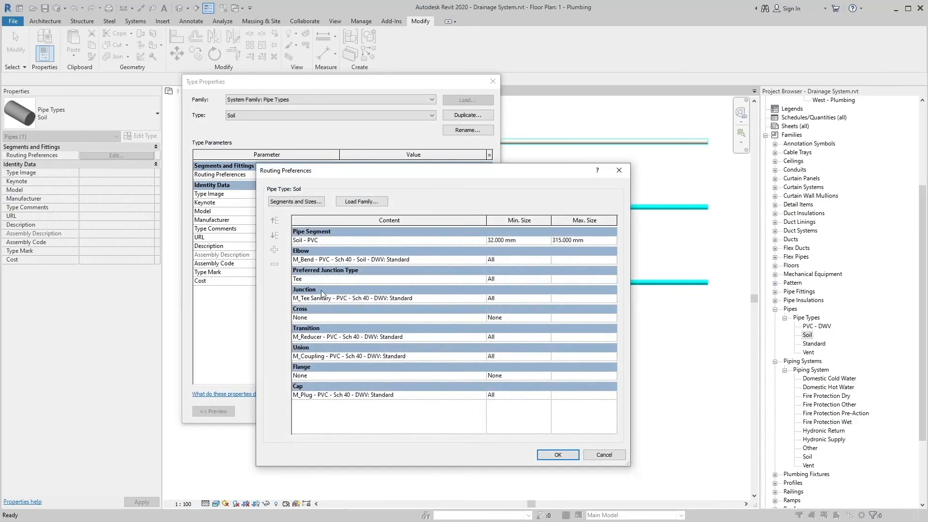
left_click(448, 298)
left_click(482, 298)
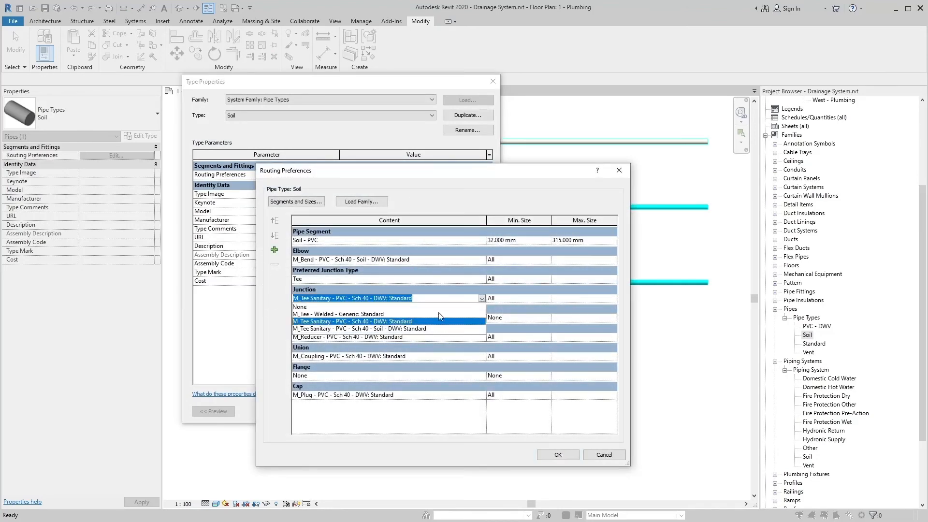
left_click(395, 327)
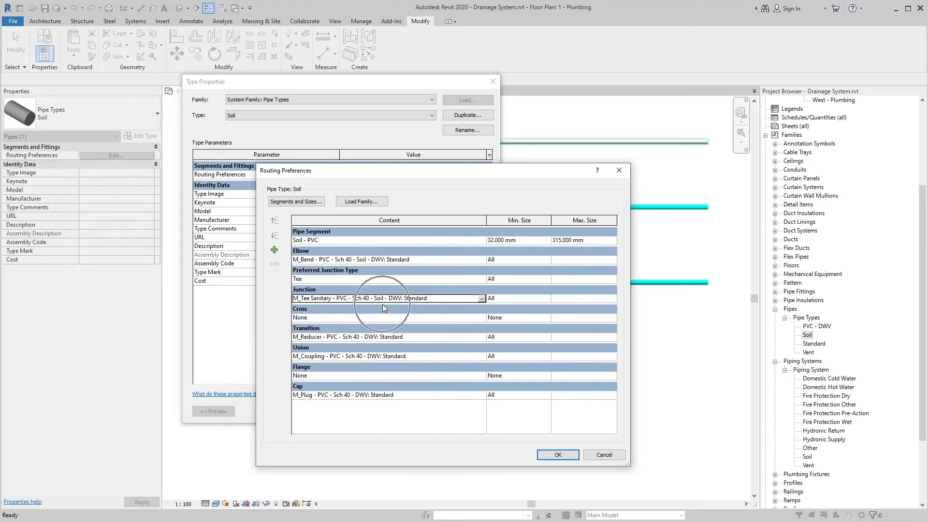
left_click(558, 455)
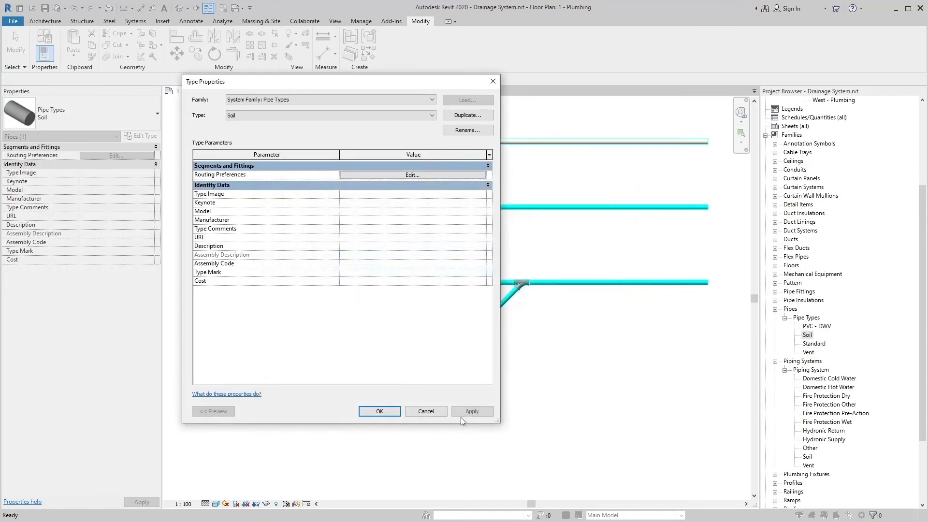
left_click(381, 411)
left_click(538, 372)
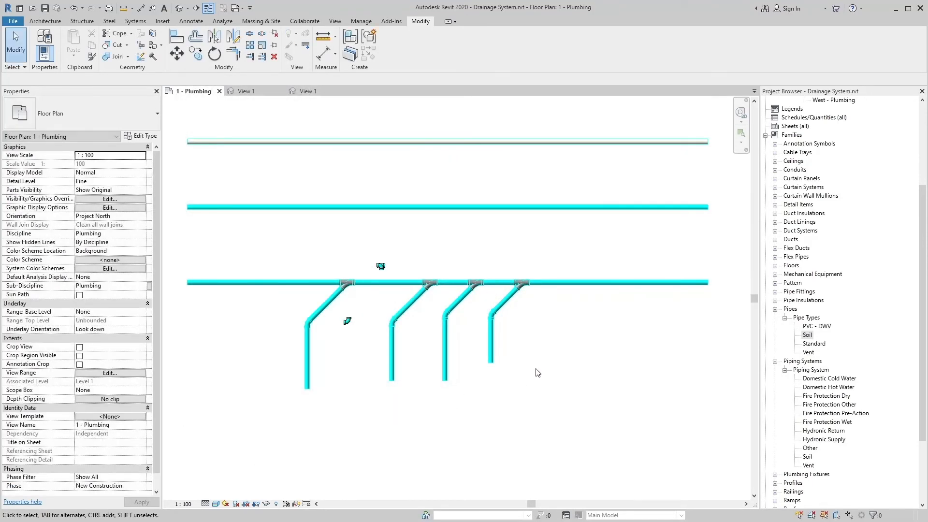
Draw a fifth 50 mm soil branch off the lower main with inherited elevation, a 45° diagonal and a straight run about 765 mm long.
left_click(494, 355)
key("p")
key("i")
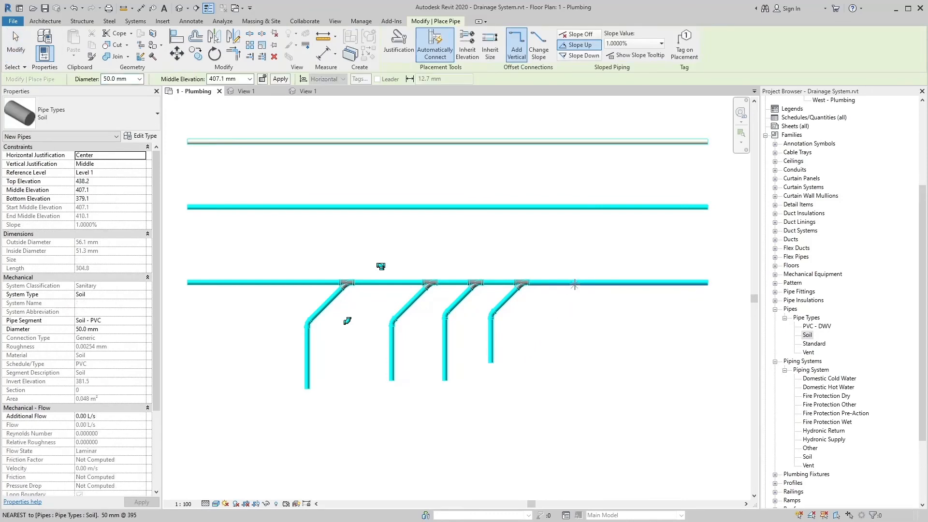
left_click(466, 50)
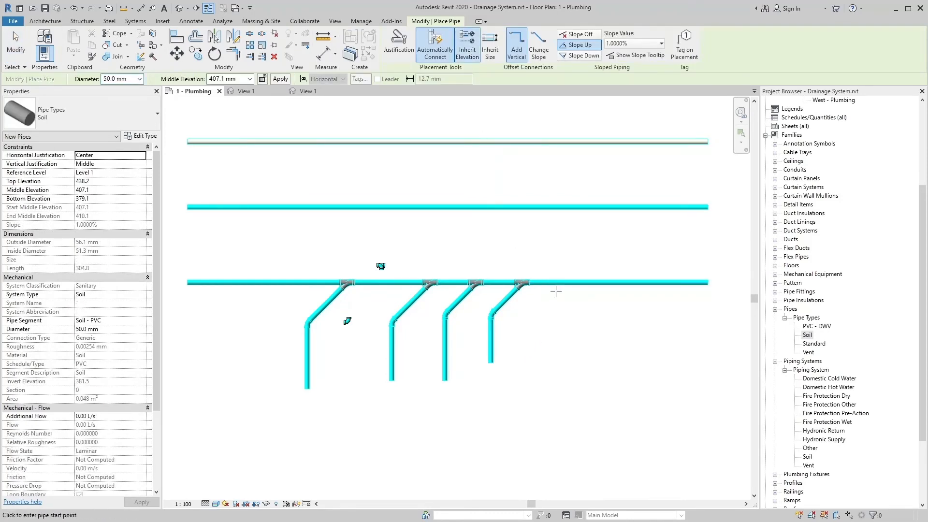
left_click(571, 284)
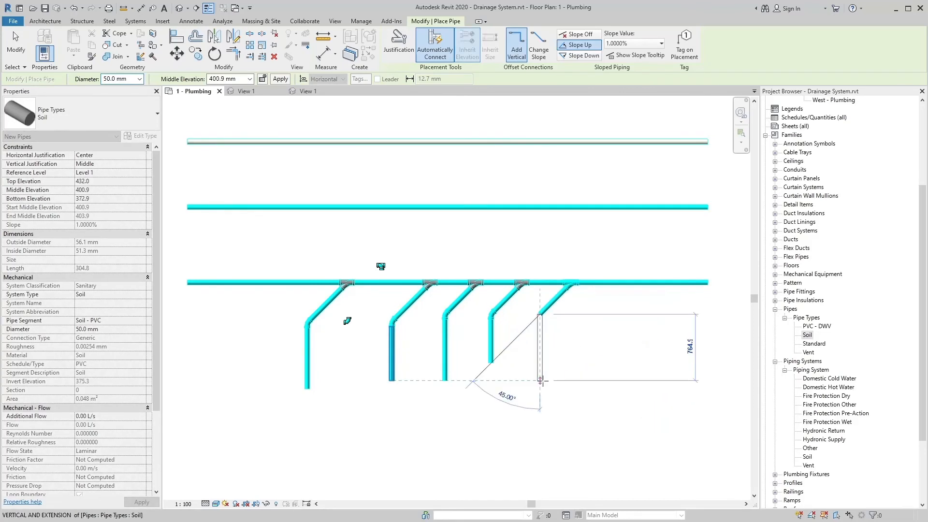
left_click(540, 381)
key("Escape")
key("Escape")
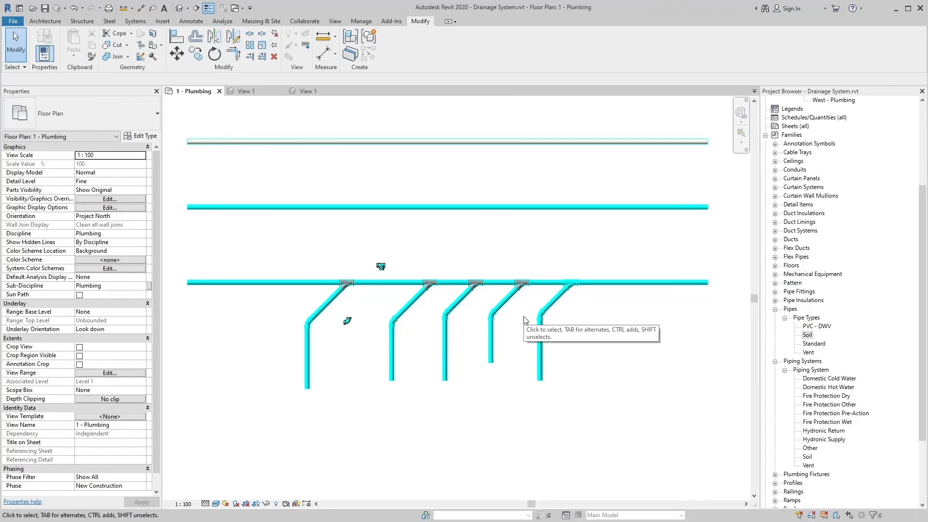
left_click(525, 320)
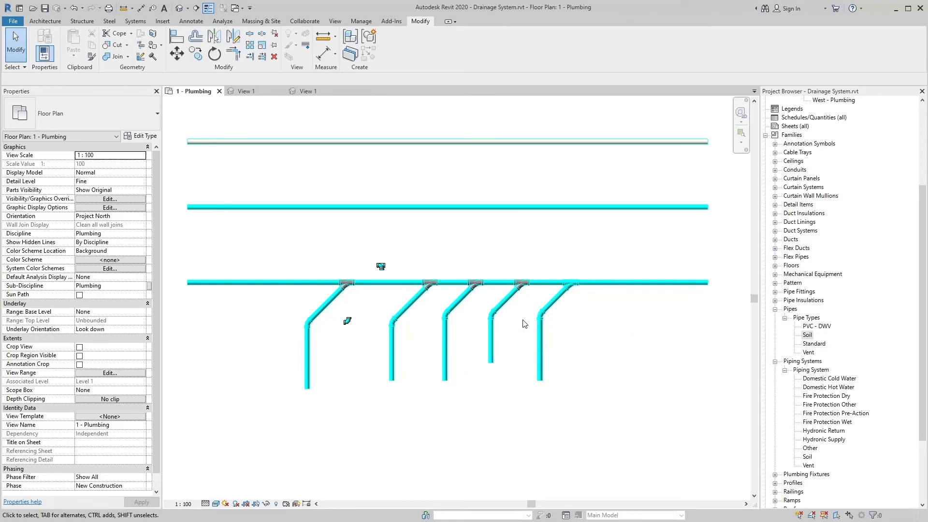
left_click(525, 330)
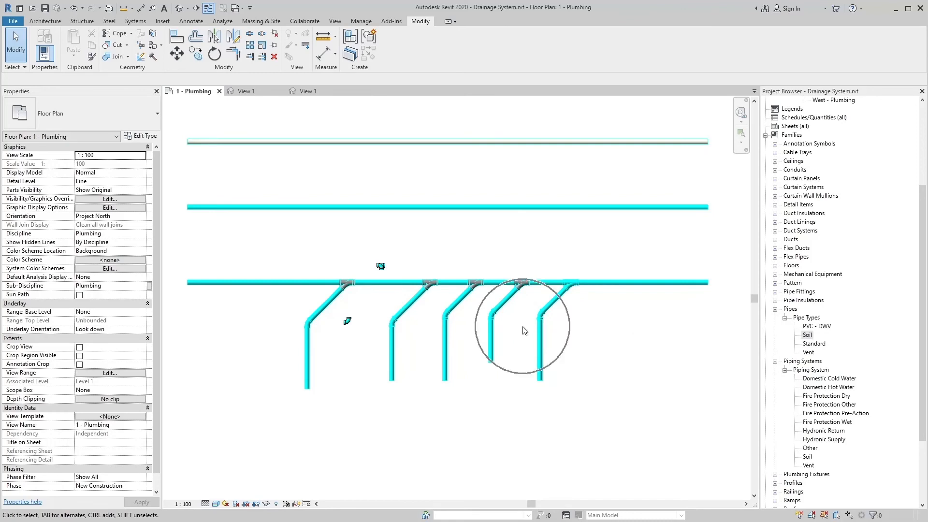
left_click(570, 333)
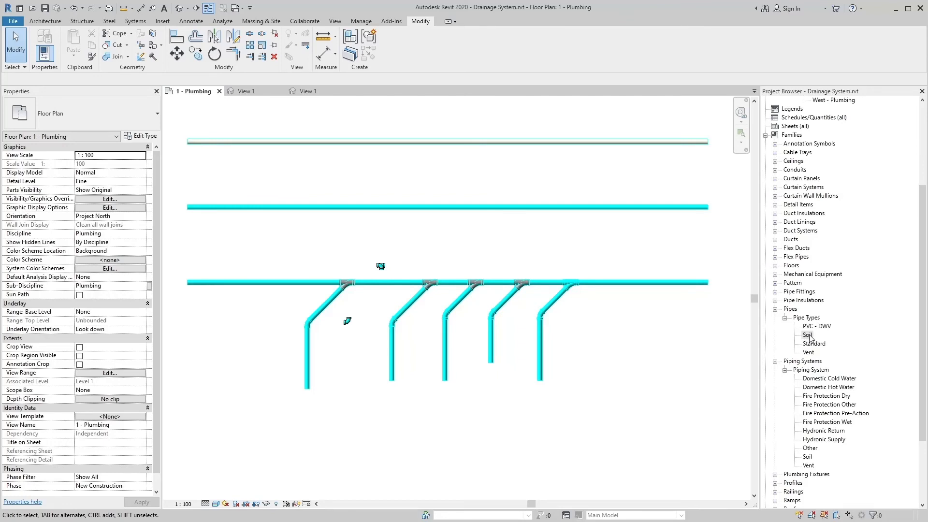
key("ctrl")
key("ctrl")
left_click(809, 457)
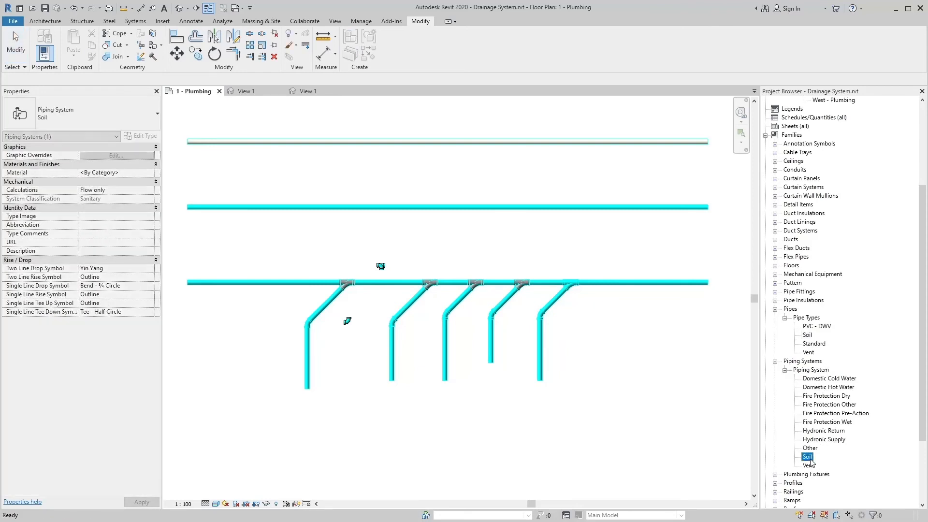
left_click(812, 336)
right_click(811, 336)
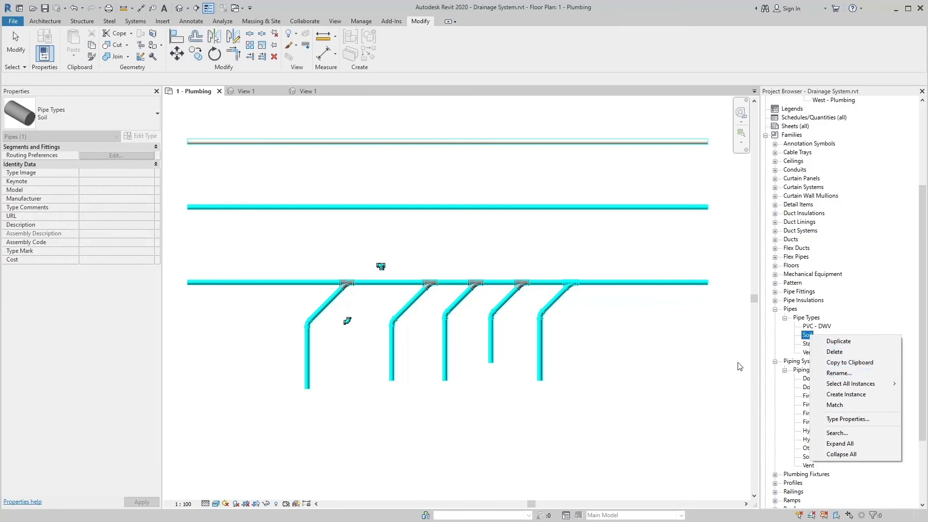
left_click(725, 363)
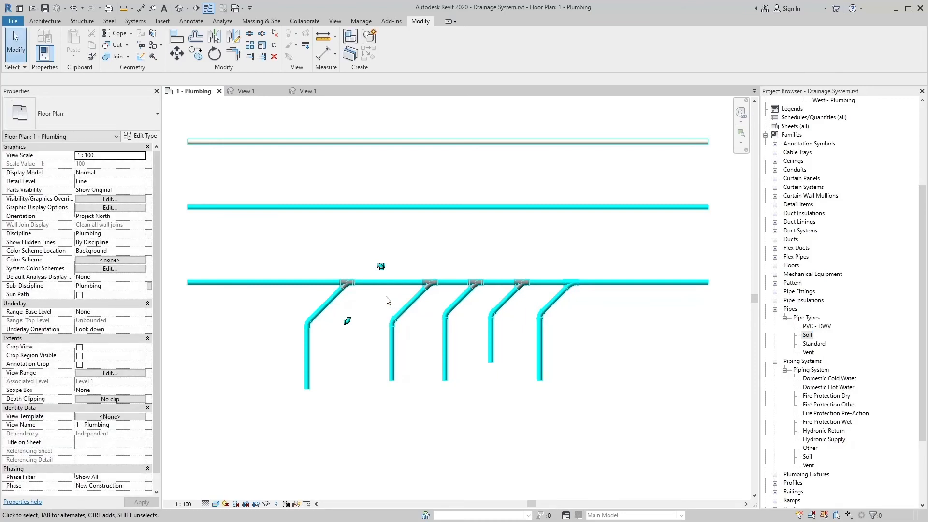
left_click(368, 352)
left_click(369, 352)
left_click(368, 353)
left_click(369, 353)
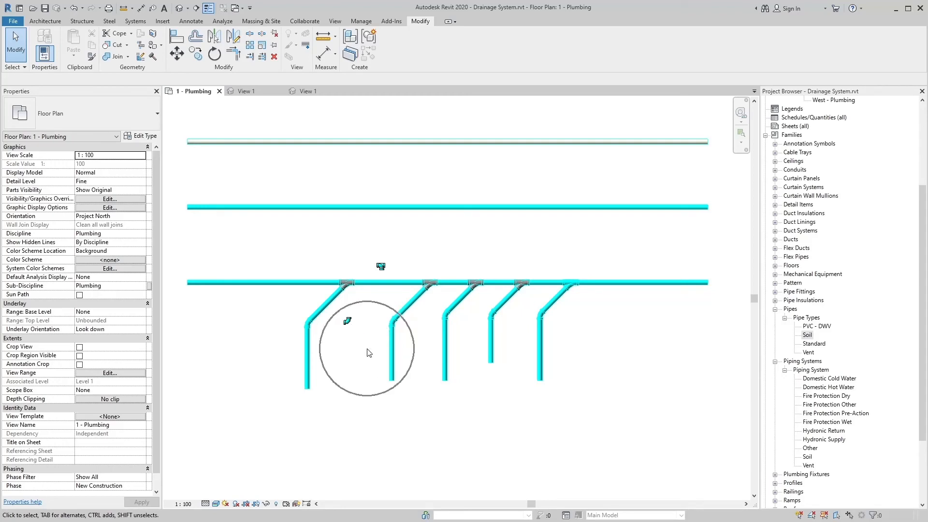
left_click(814, 338)
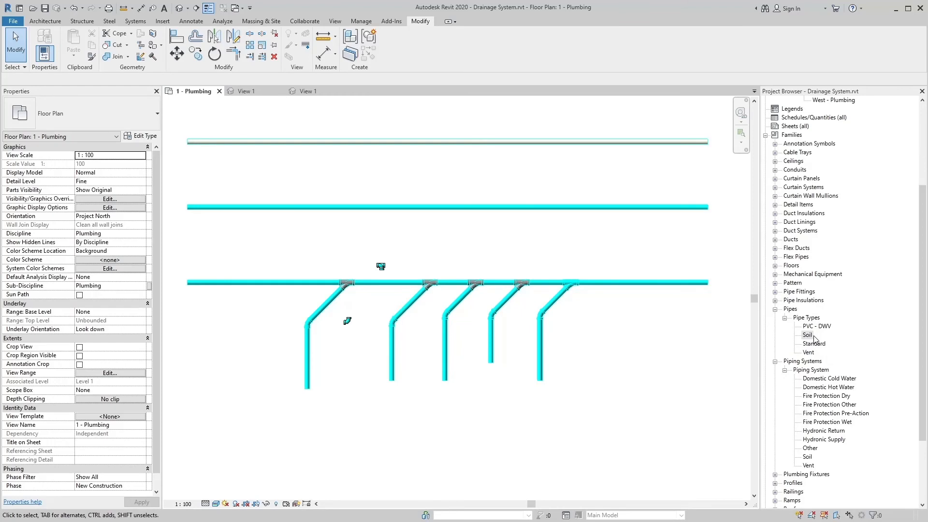
left_click(815, 337)
left_click(793, 340)
left_click(797, 338)
left_click(796, 335)
left_click(830, 366)
Review the line color in the graphic overrides of the Soil piping system's type properties, closing the dialogs without applying changes.
left_click(808, 457)
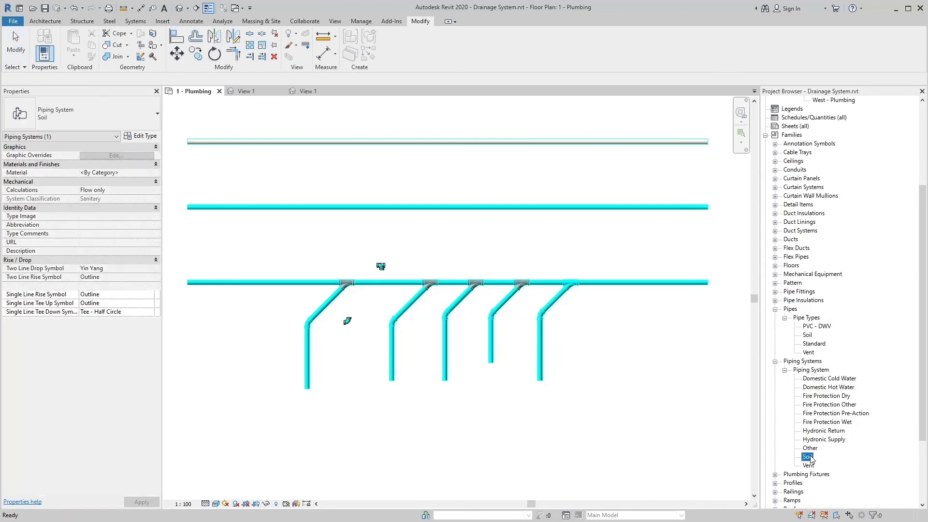
right_click(811, 458)
left_click(848, 413)
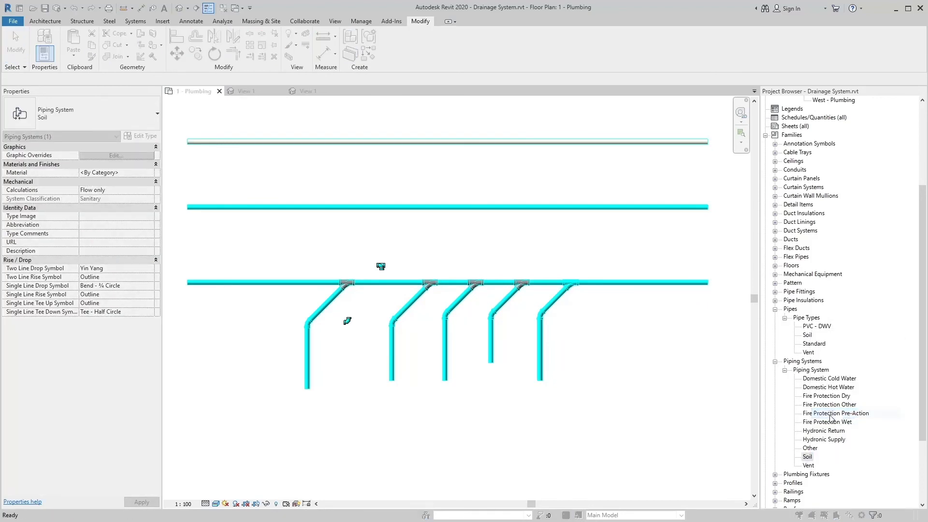
left_click(413, 174)
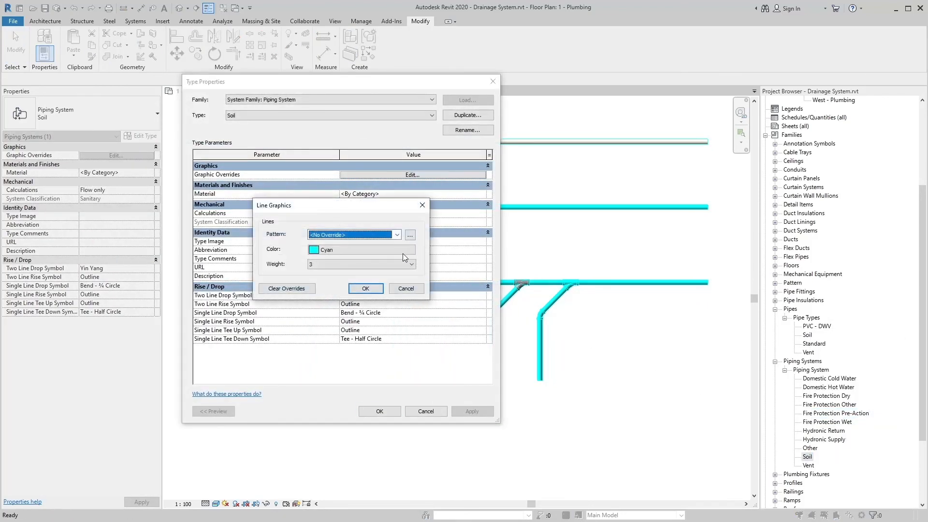
left_click(361, 249)
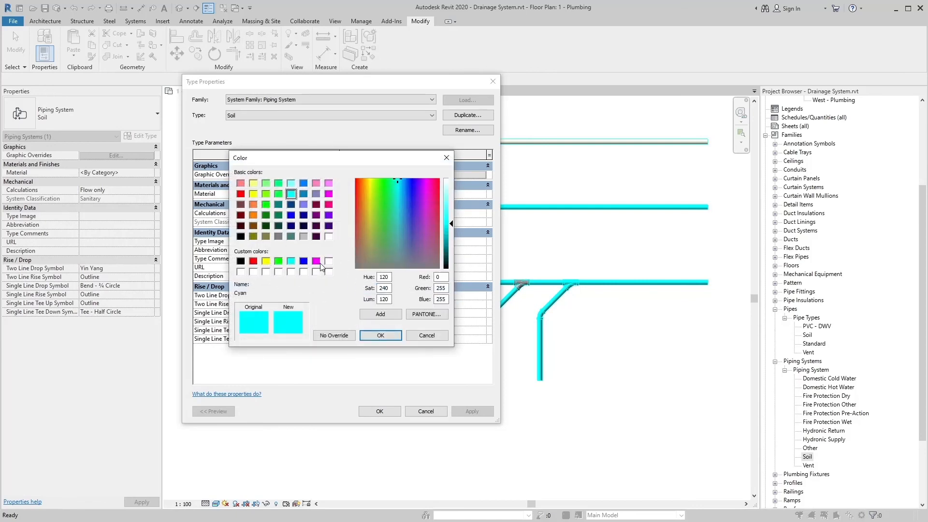
left_click(427, 336)
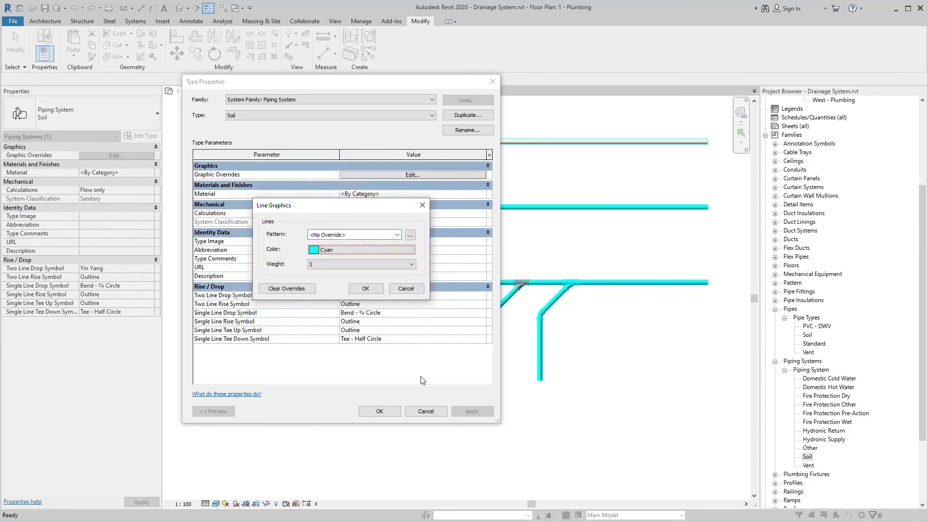
left_click(402, 289)
left_click(426, 412)
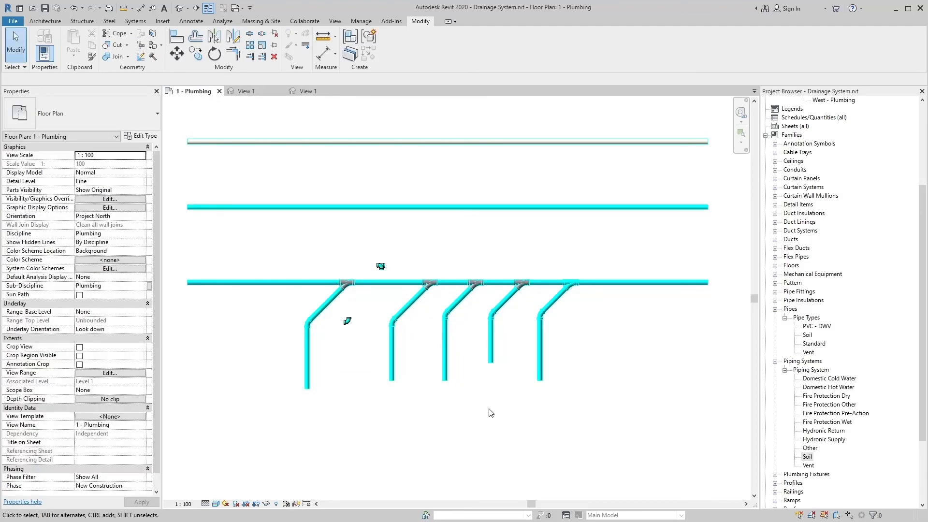
Inspect the properties of the uppermost Vent pipe in the plumbing floor plan, then clear the selection.
scroll(492, 418, "down", 1)
scroll(492, 417, "down", 2)
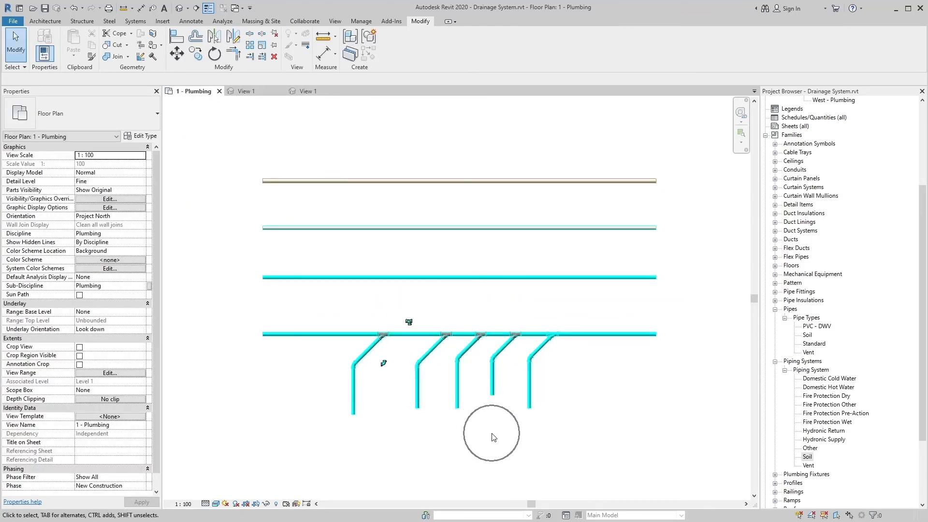
scroll(494, 428, "up", 1)
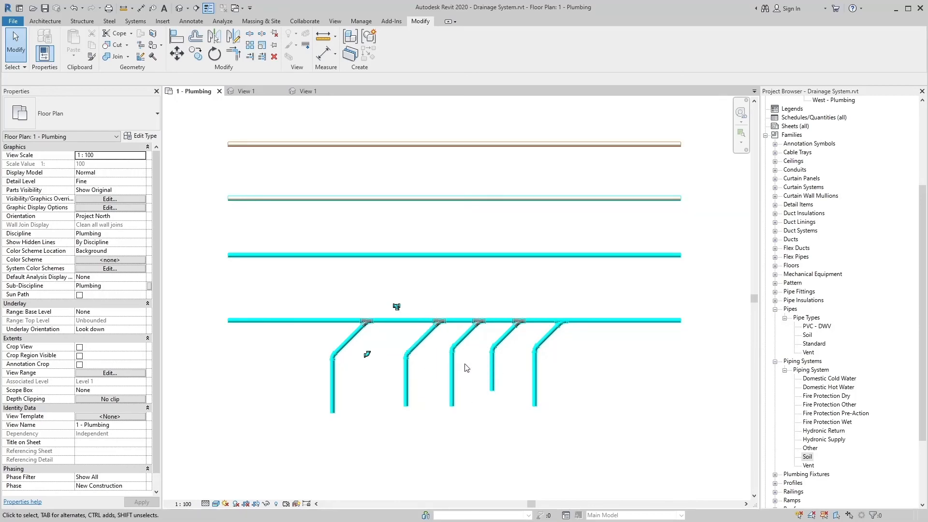
left_click(434, 149)
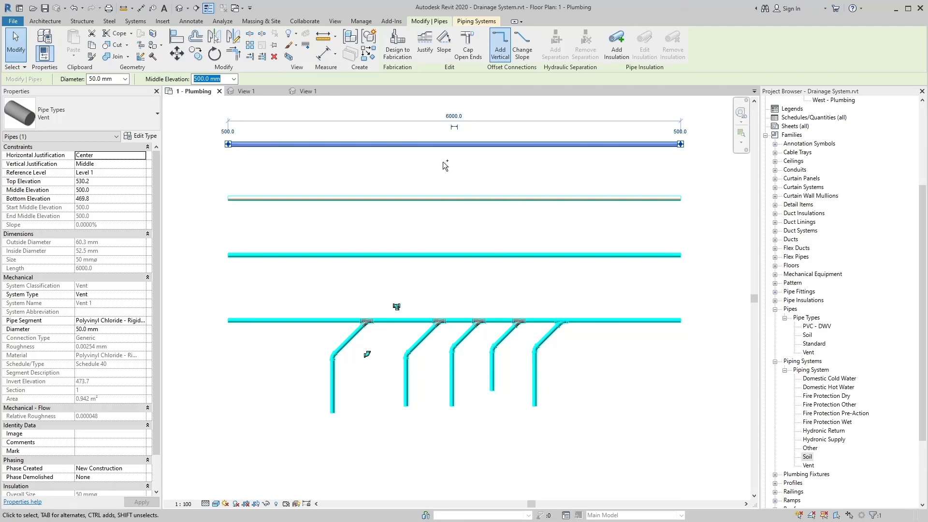
key("Escape")
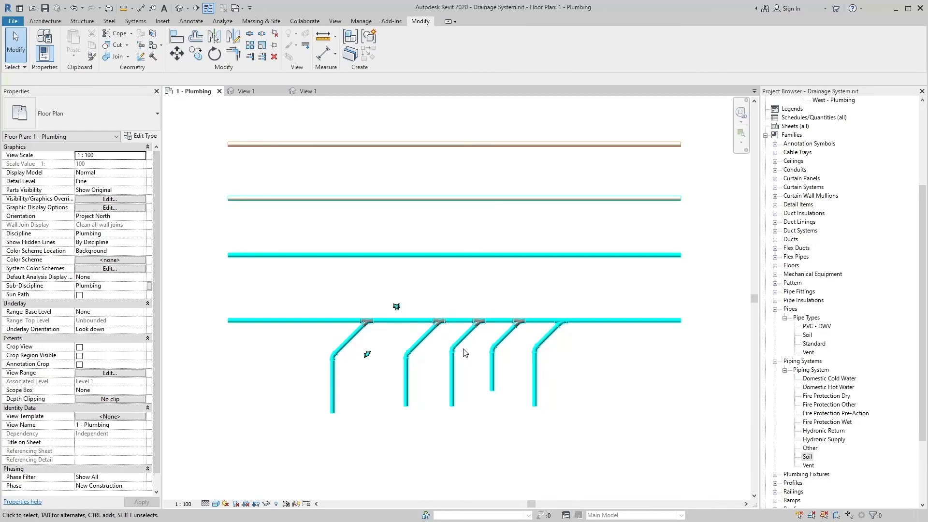
left_click(367, 146)
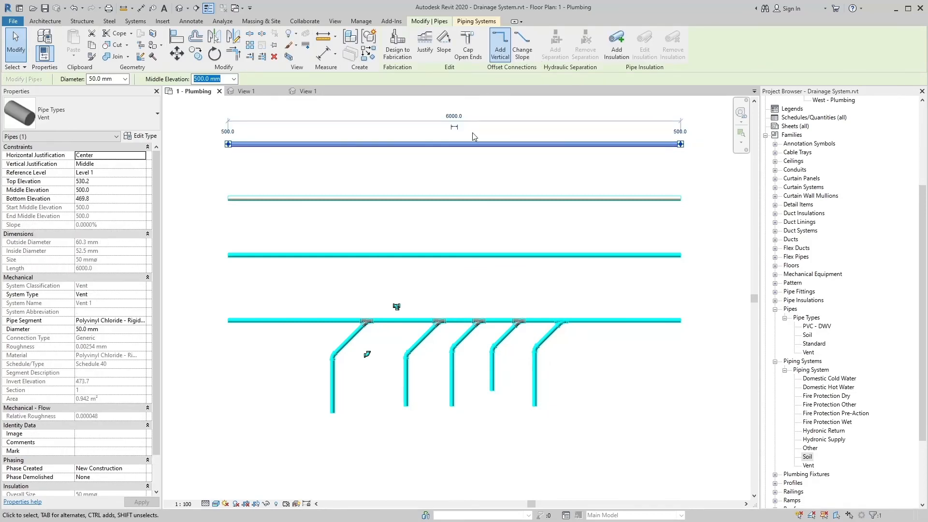
left_click(505, 180)
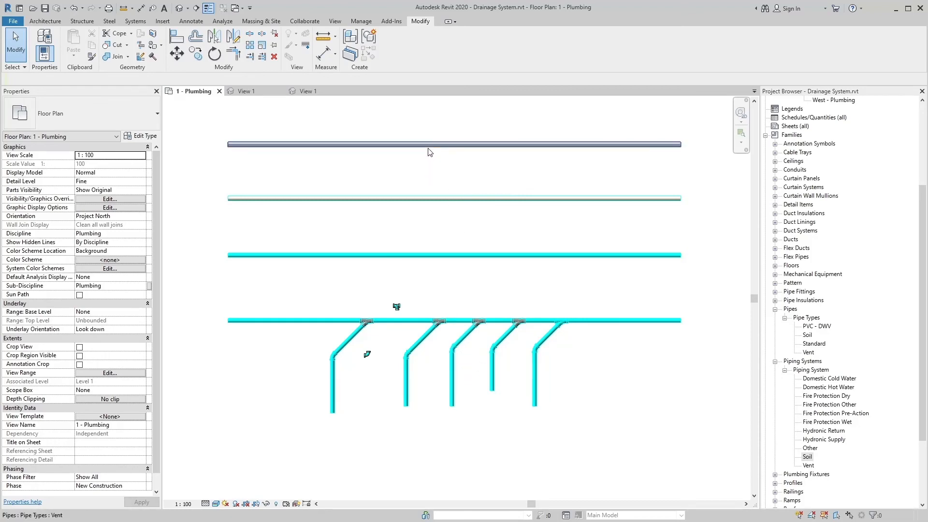
left_click(360, 152)
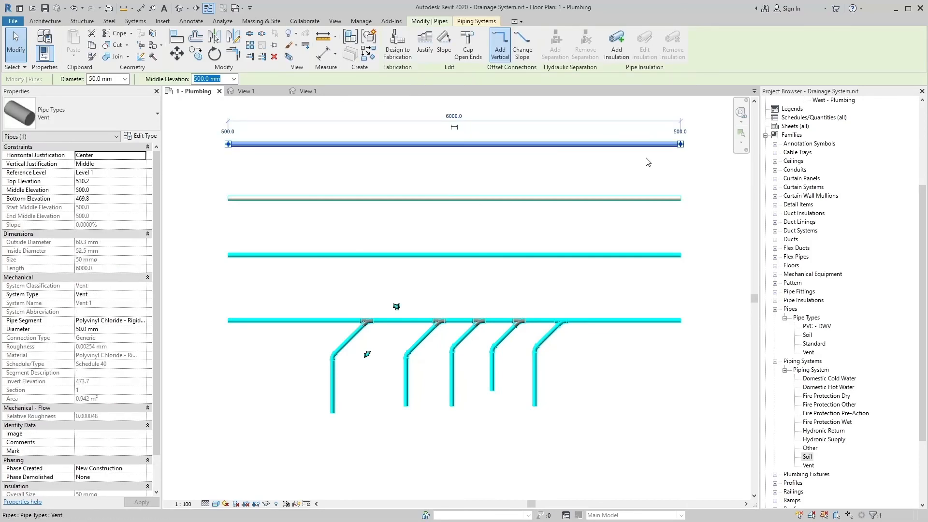
left_click(639, 171)
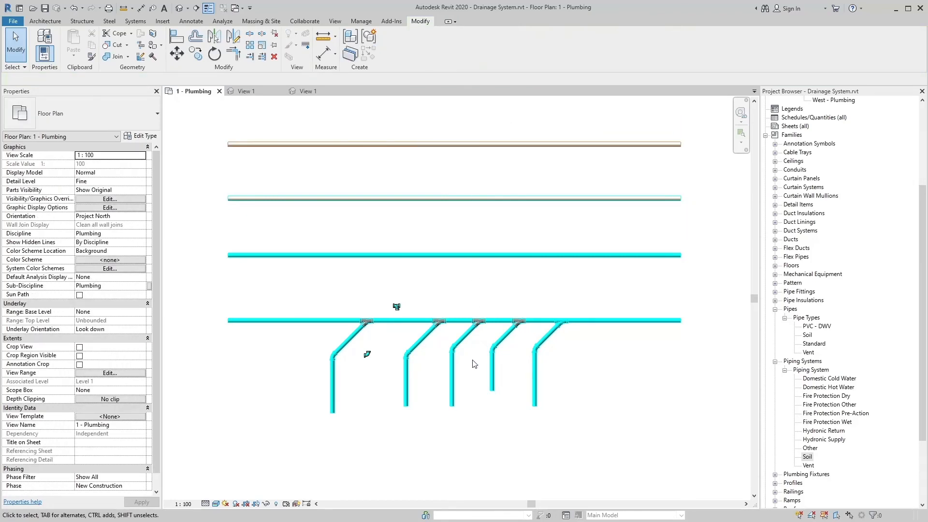
Save the drainage project with nothing selected in the floor plan.
left_click(446, 379)
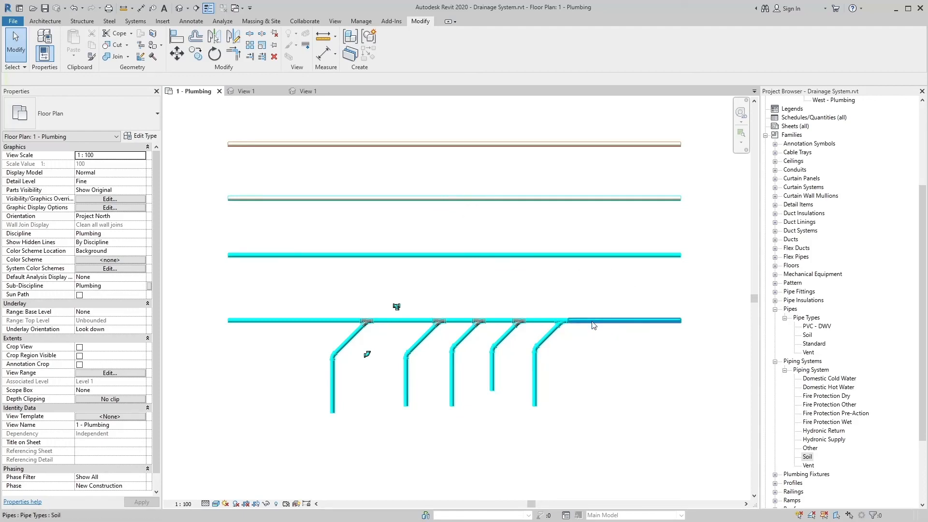
left_click(528, 382)
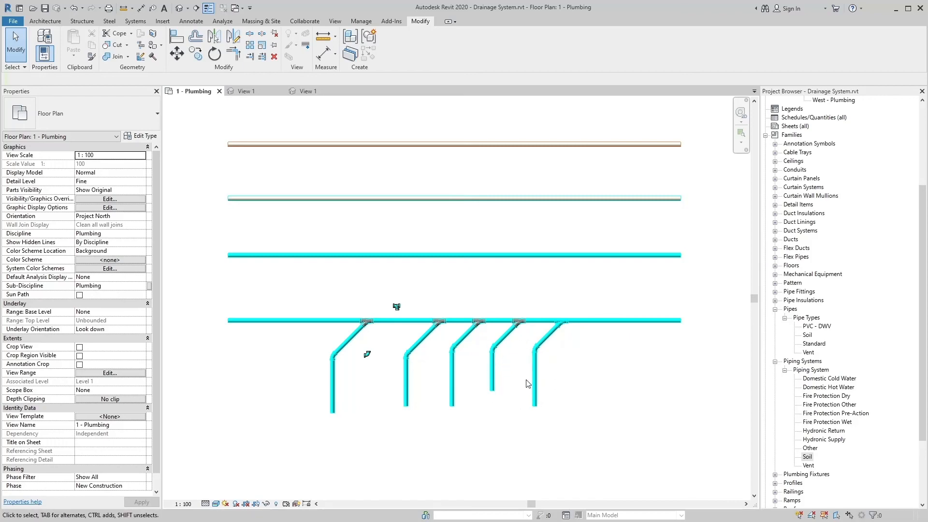
left_click(45, 8)
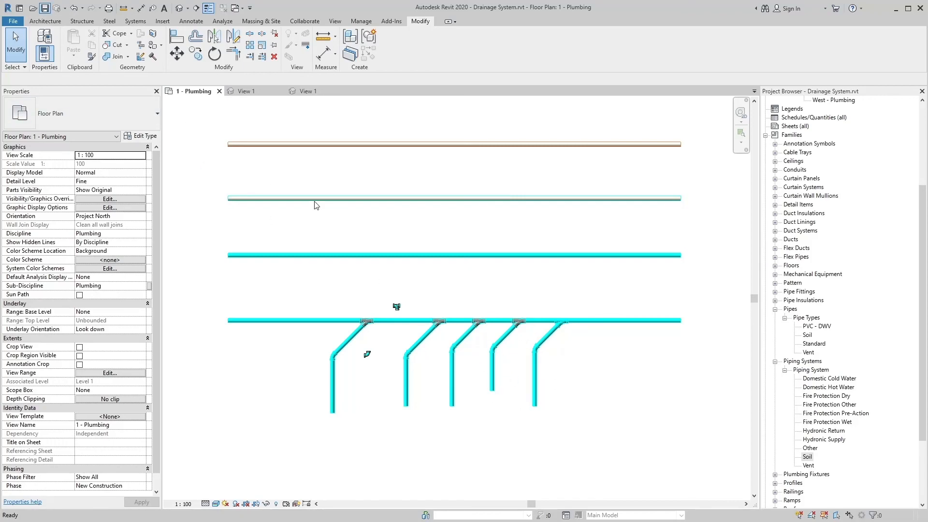
left_click(476, 361)
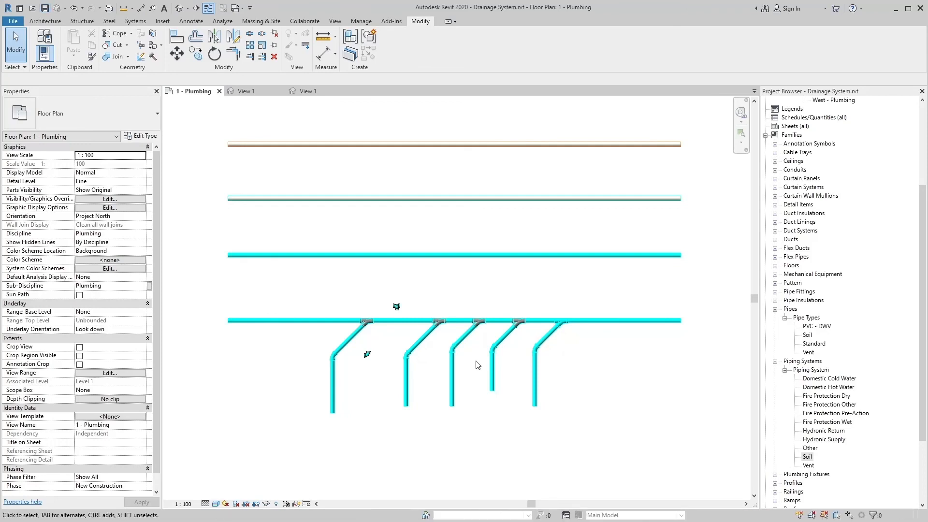